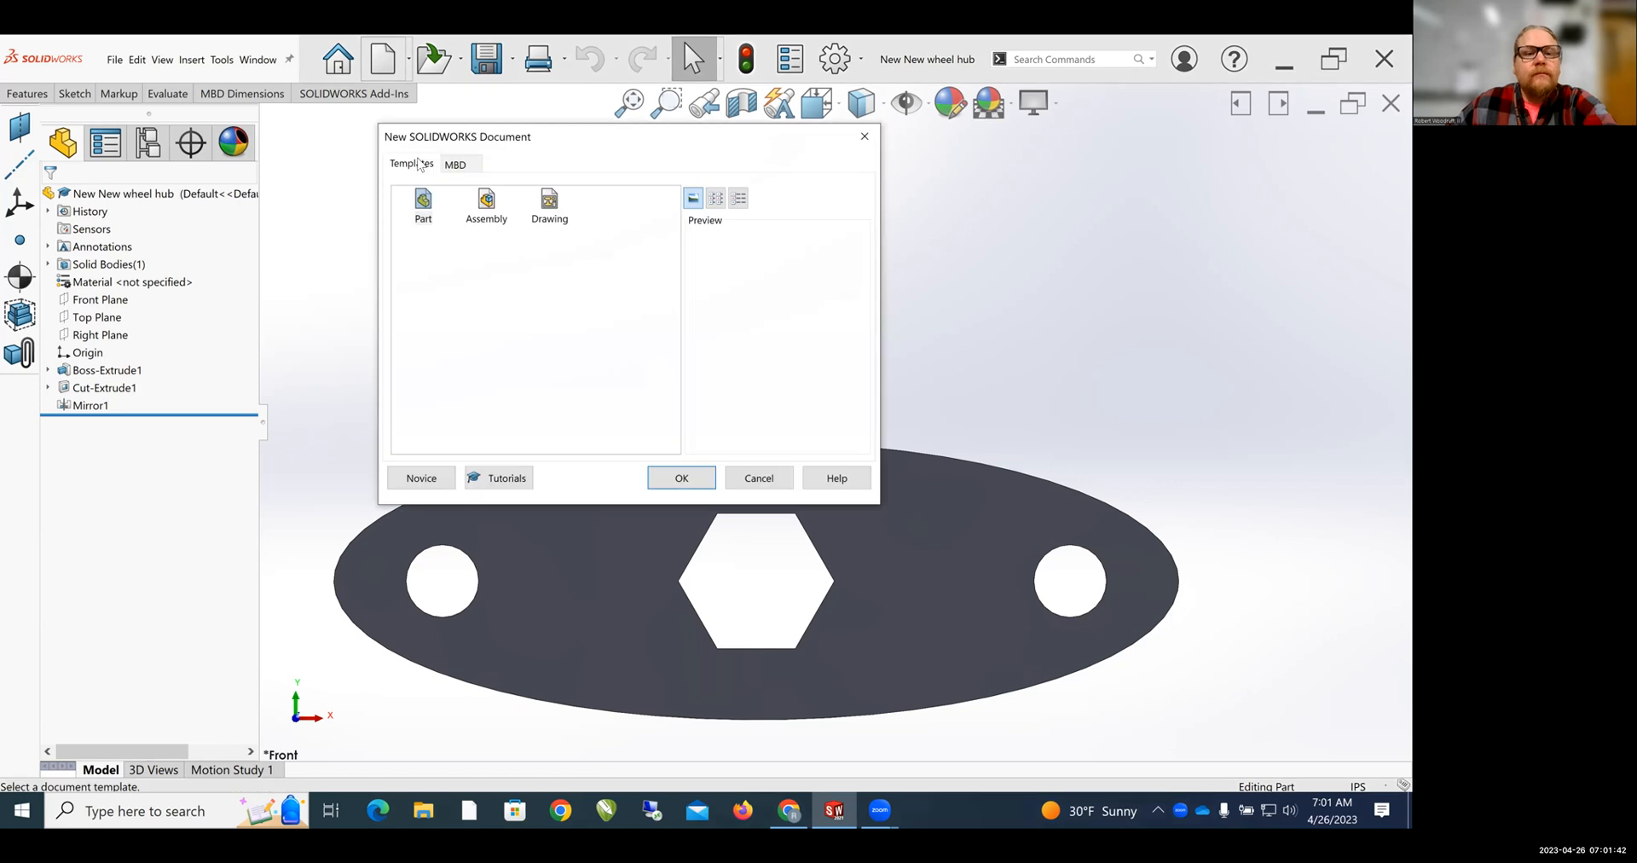
- Create a new part and sketch a circle about 4.99 in in diameter on the Front Plane, centred on the origin
{"action": "left_click", "coordinate": [682, 477]}
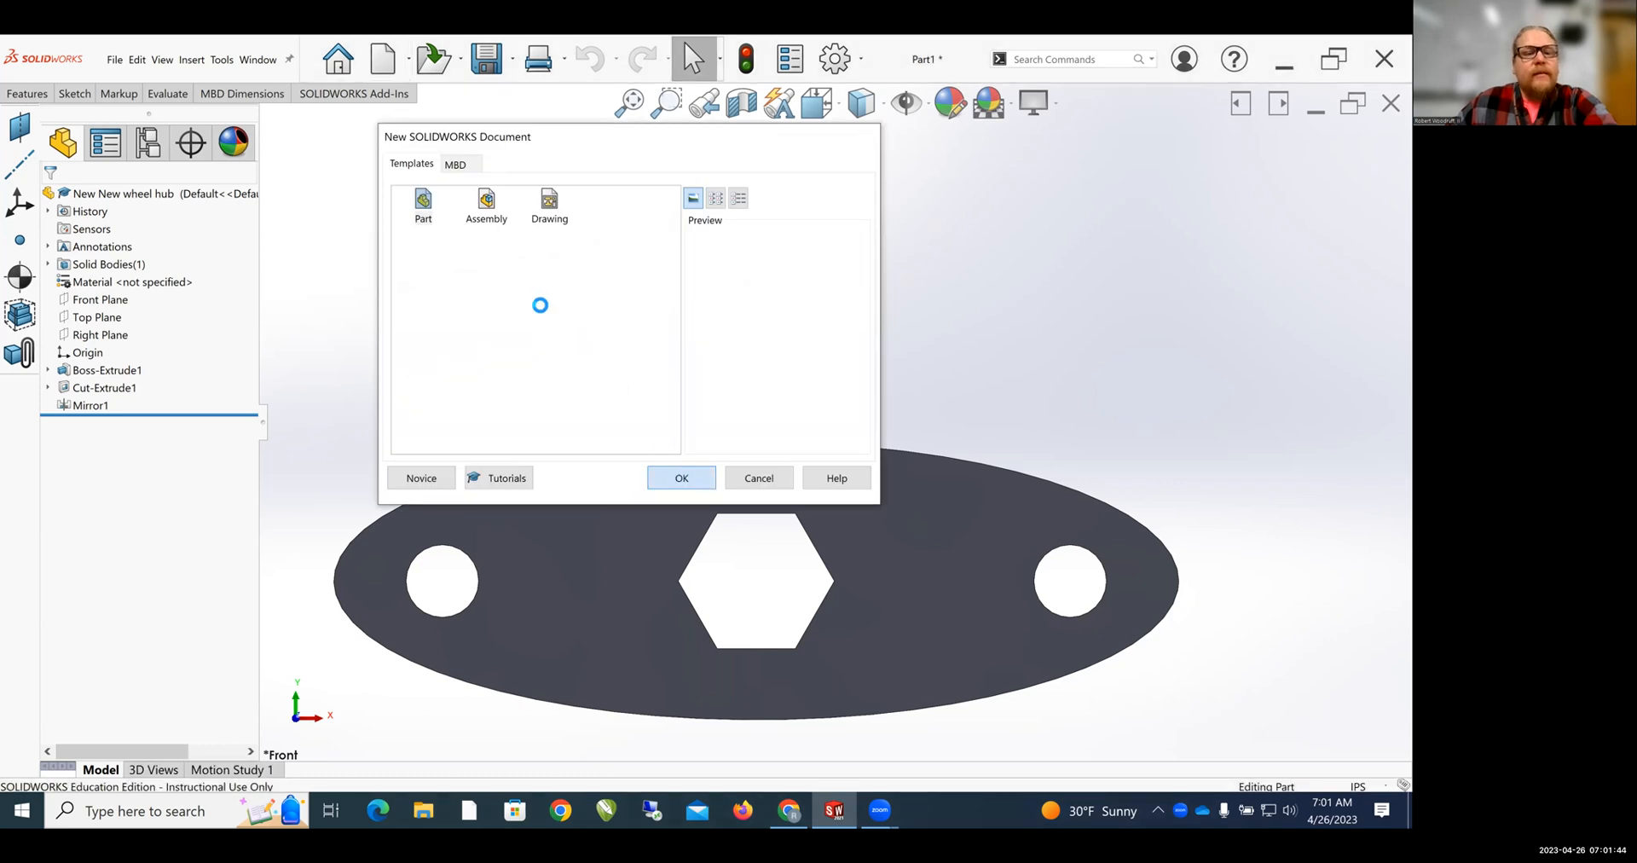
{"action": "left_click", "coordinate": [74, 93]}
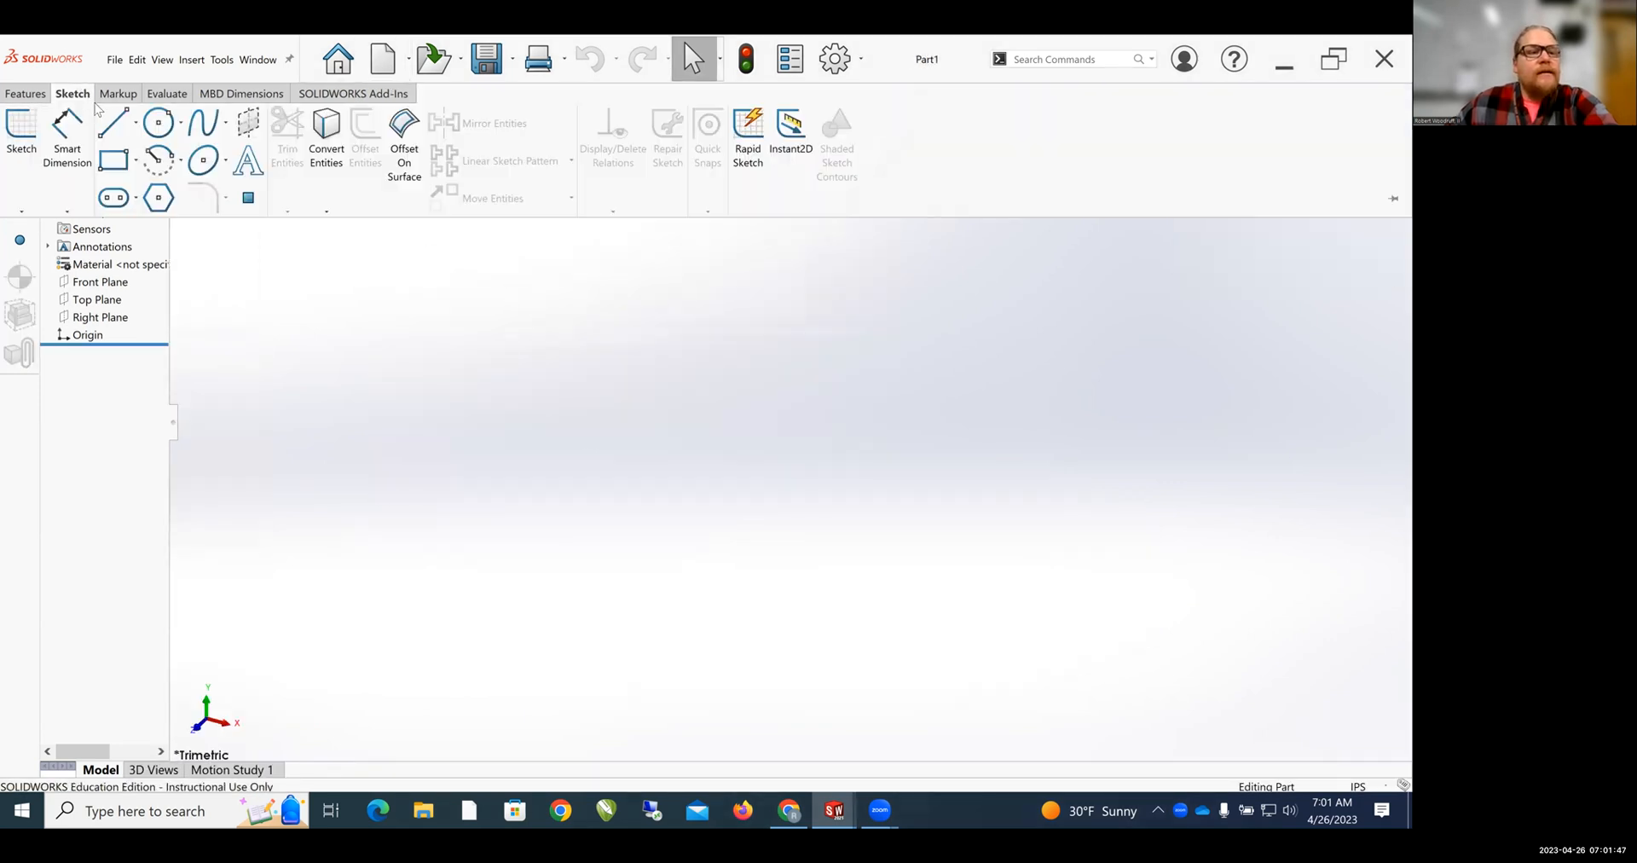
{"action": "left_click", "coordinate": [162, 127]}
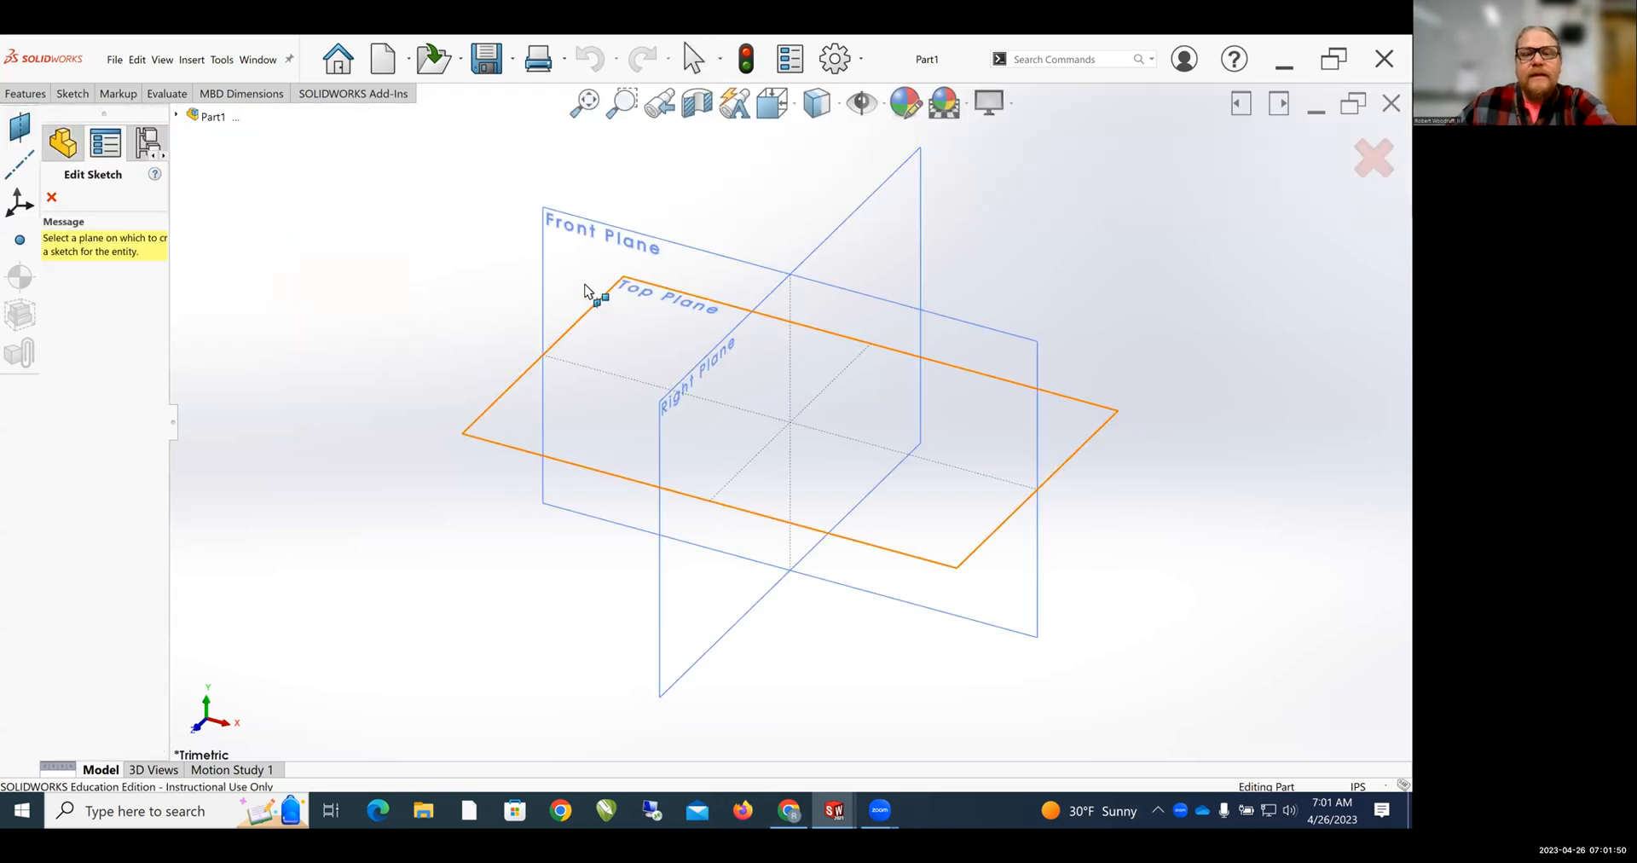
{"action": "left_click", "coordinate": [574, 275]}
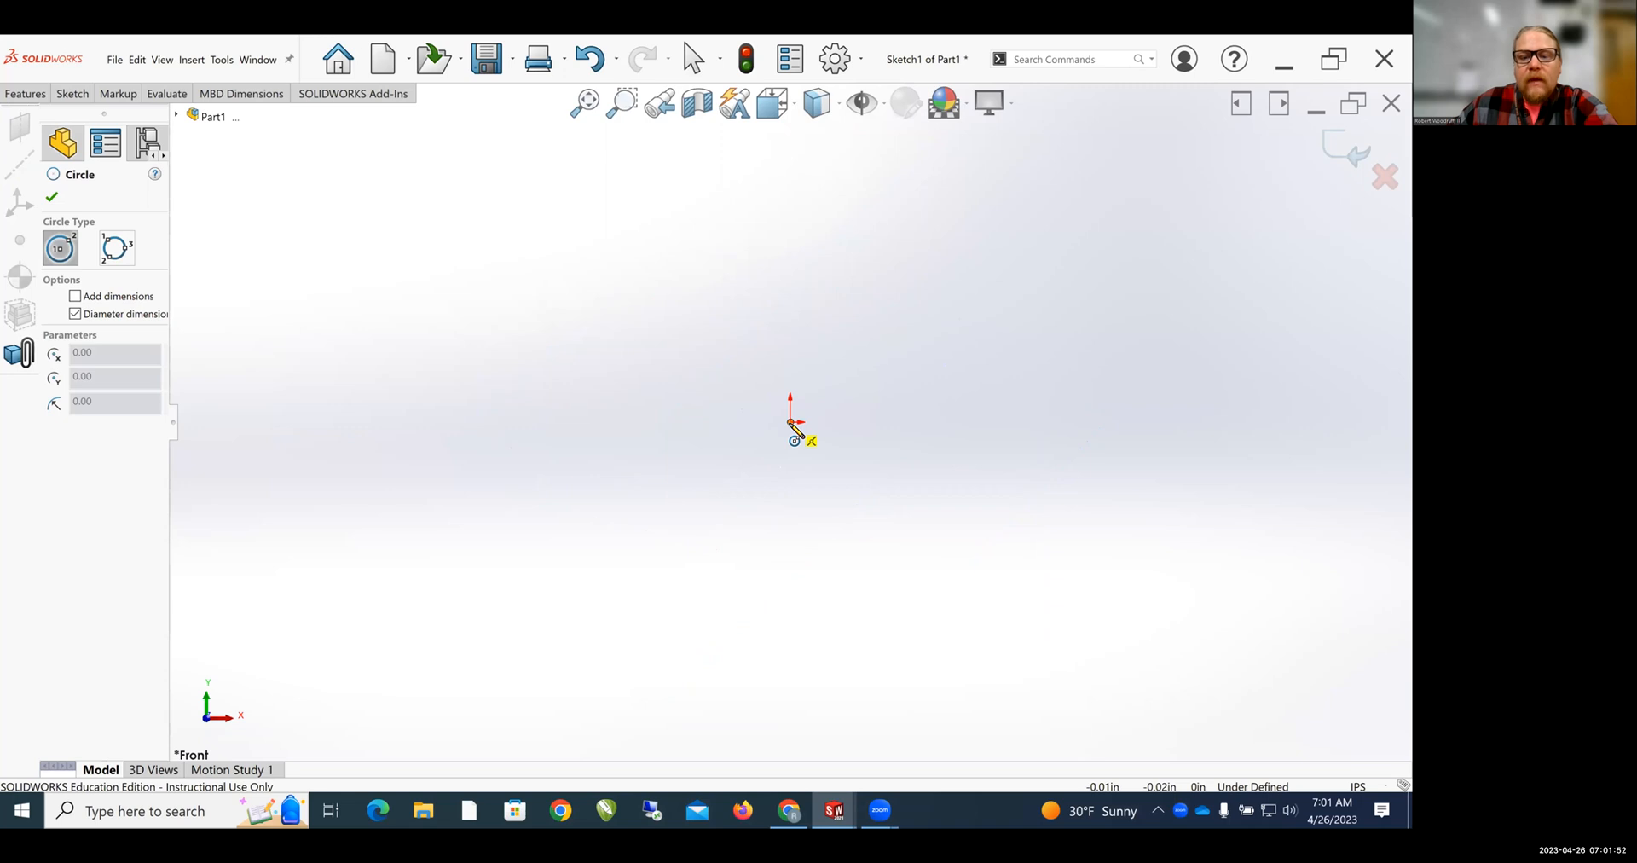
{"action": "left_click", "coordinate": [790, 421]}
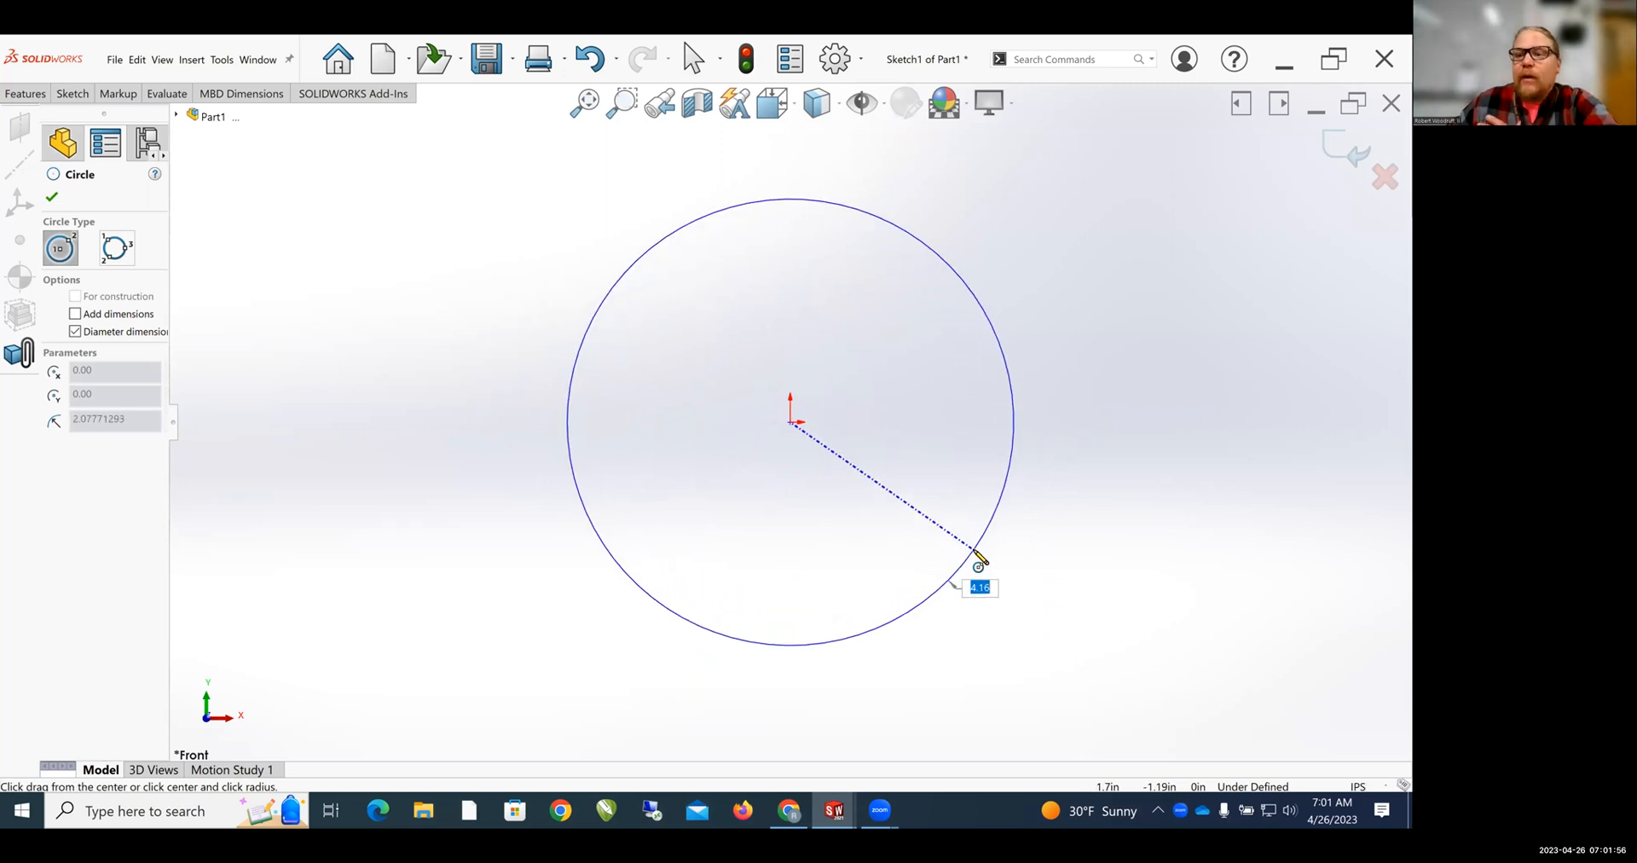
{"action": "left_click", "coordinate": [1010, 579]}
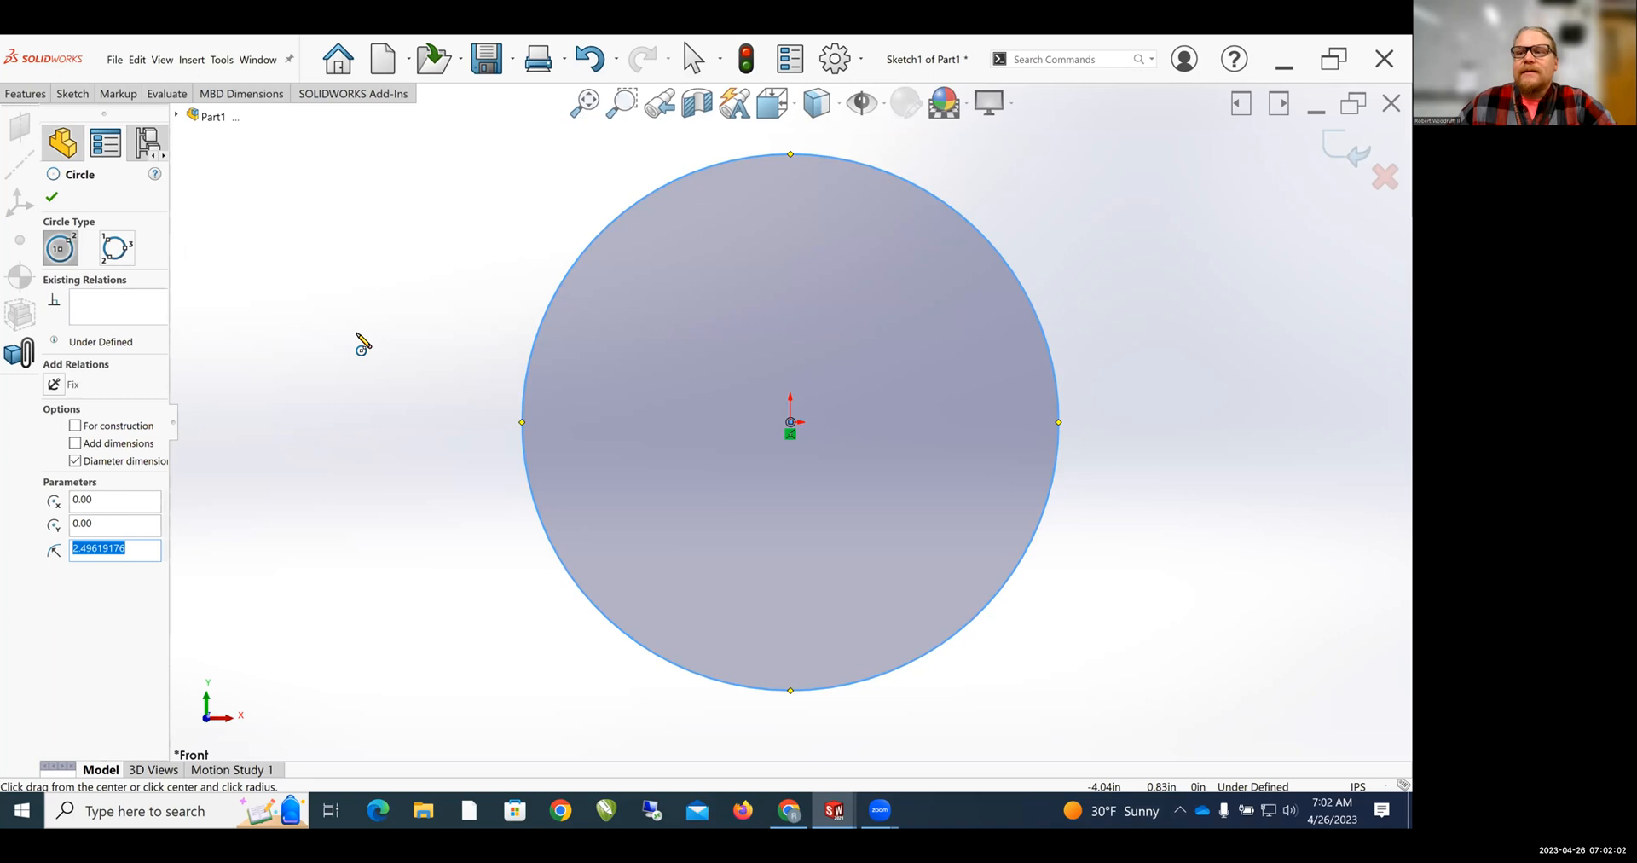
- Dimension the circle's diameter and set it to 6 in
{"action": "key", "text": "s"}
{"action": "left_click", "coordinate": [380, 393]}
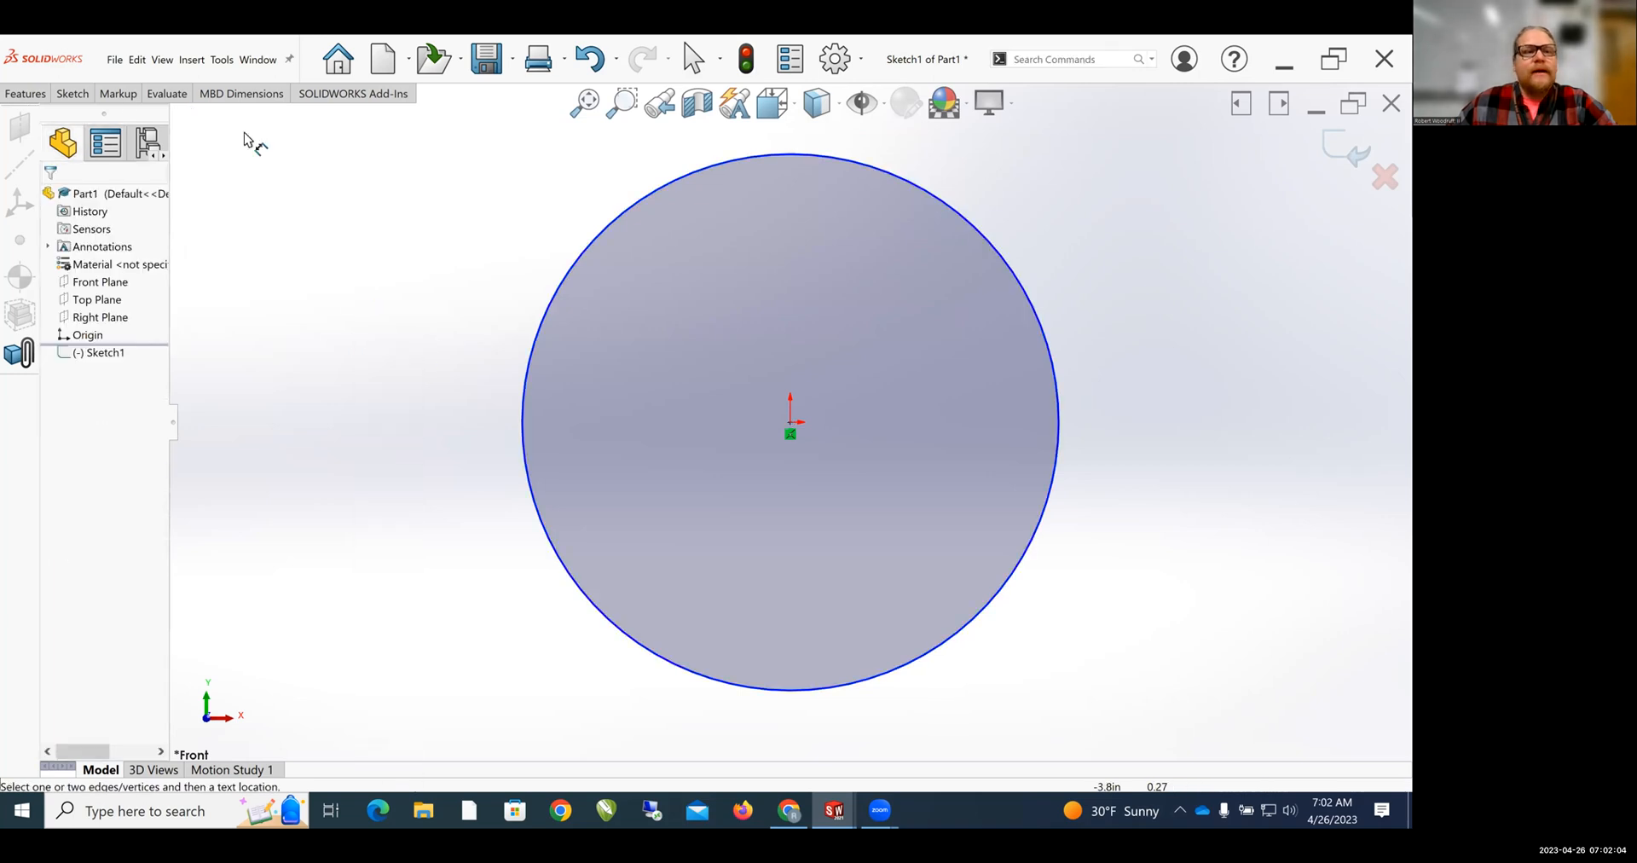
{"action": "left_click", "coordinate": [85, 99]}
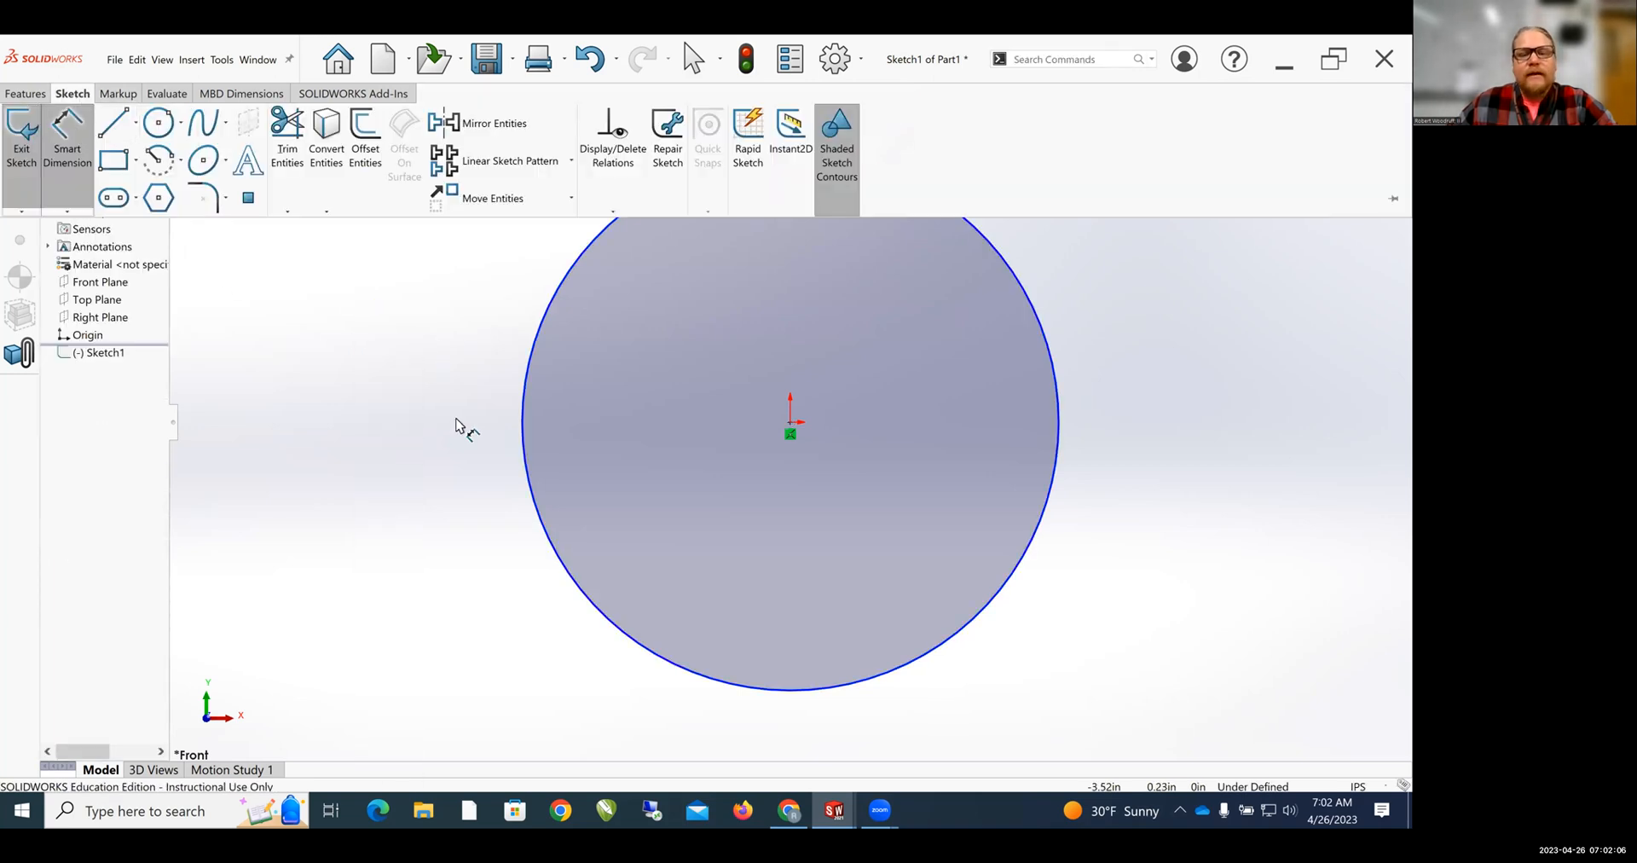
{"action": "left_click", "coordinate": [522, 440]}
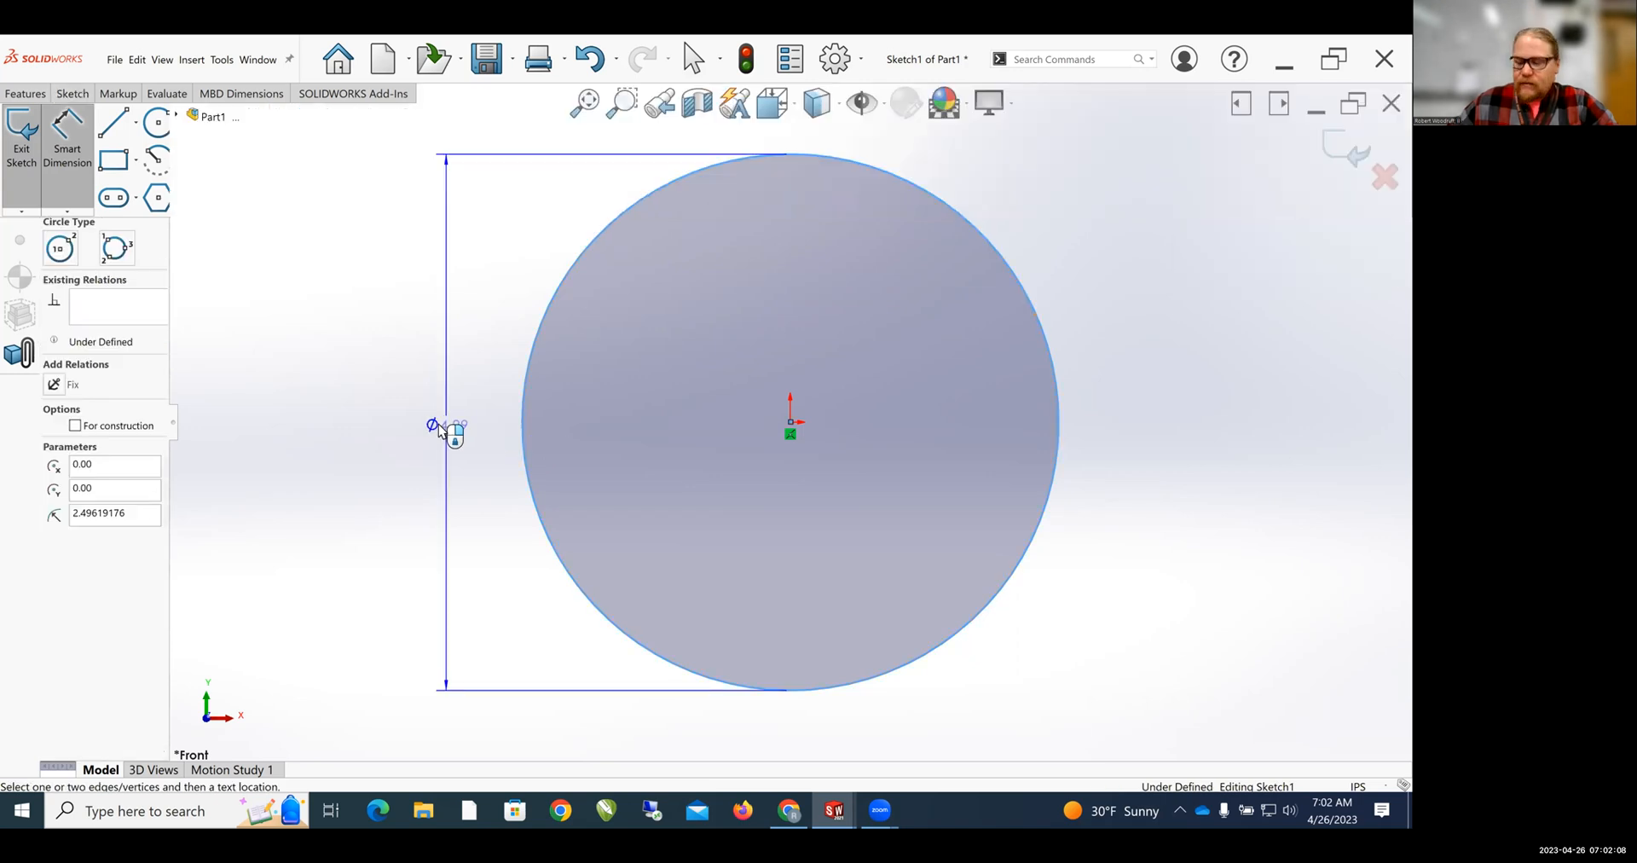
{"action": "left_click", "coordinate": [438, 424]}
{"action": "type", "text": "6"}
{"action": "key", "text": "Return"}
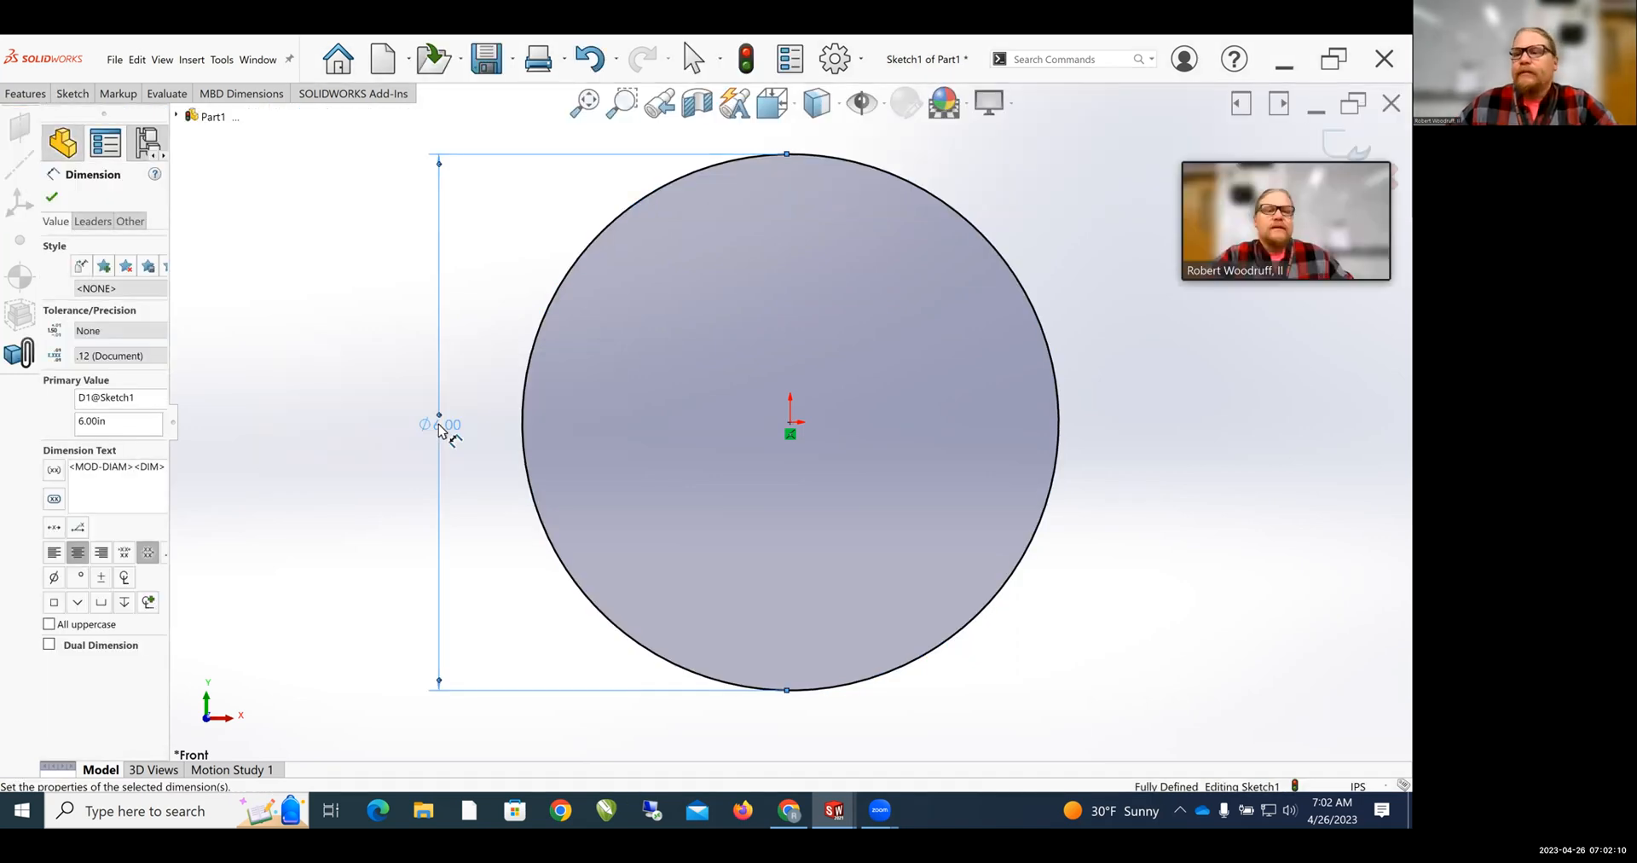
{"action": "key", "text": "Escape"}
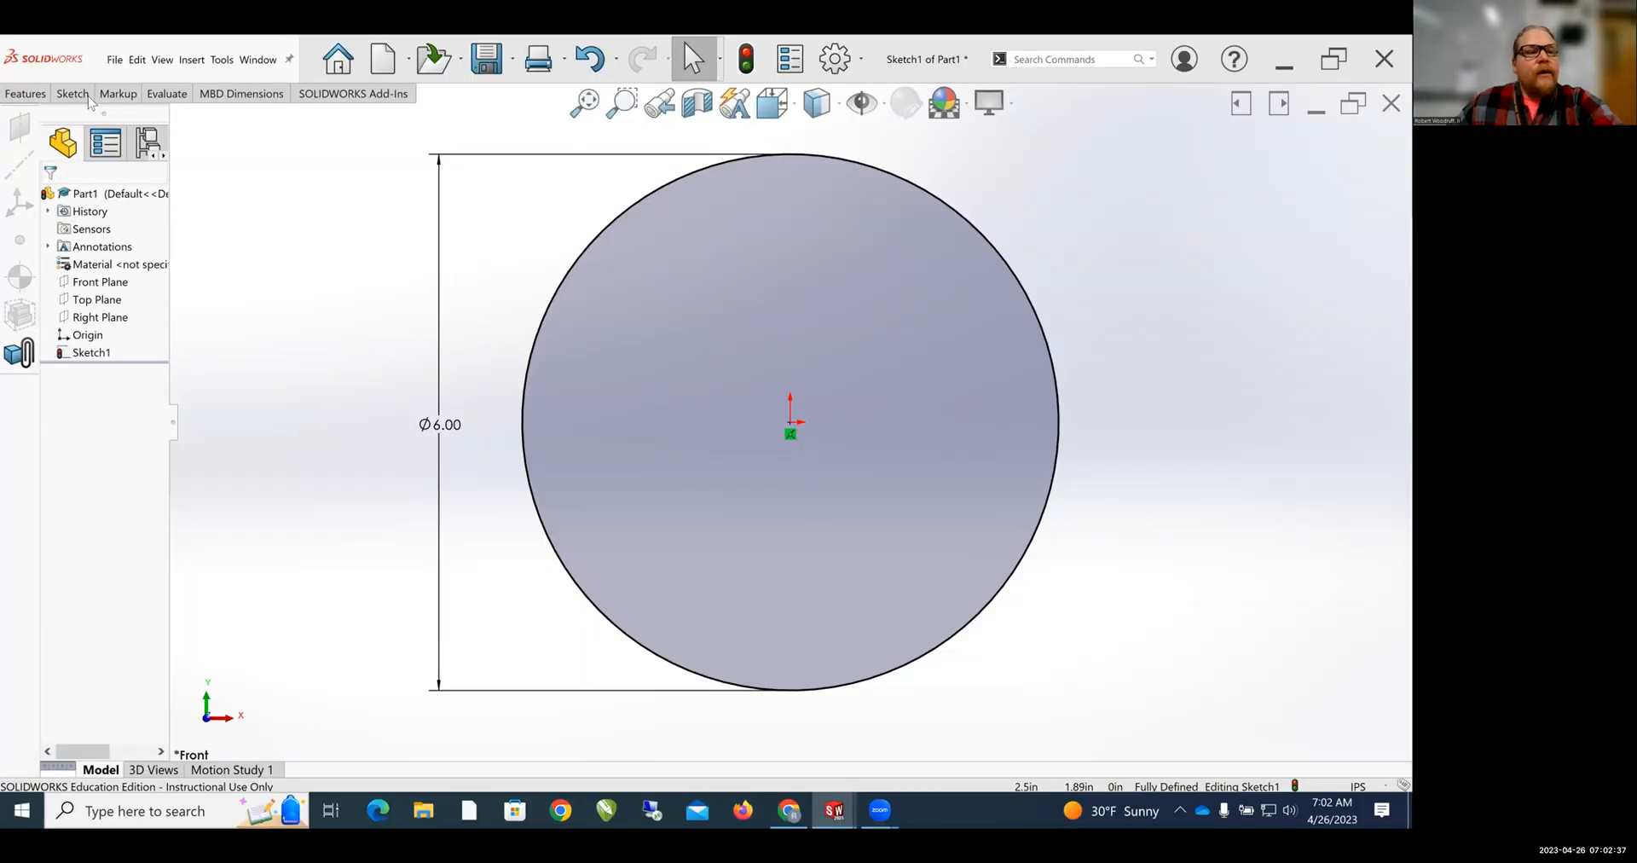
- Sketch a six-sided inscribed-circle polygon about 0.72 in across flats, centred on the origin inside the circle
{"action": "left_click", "coordinate": [86, 96]}
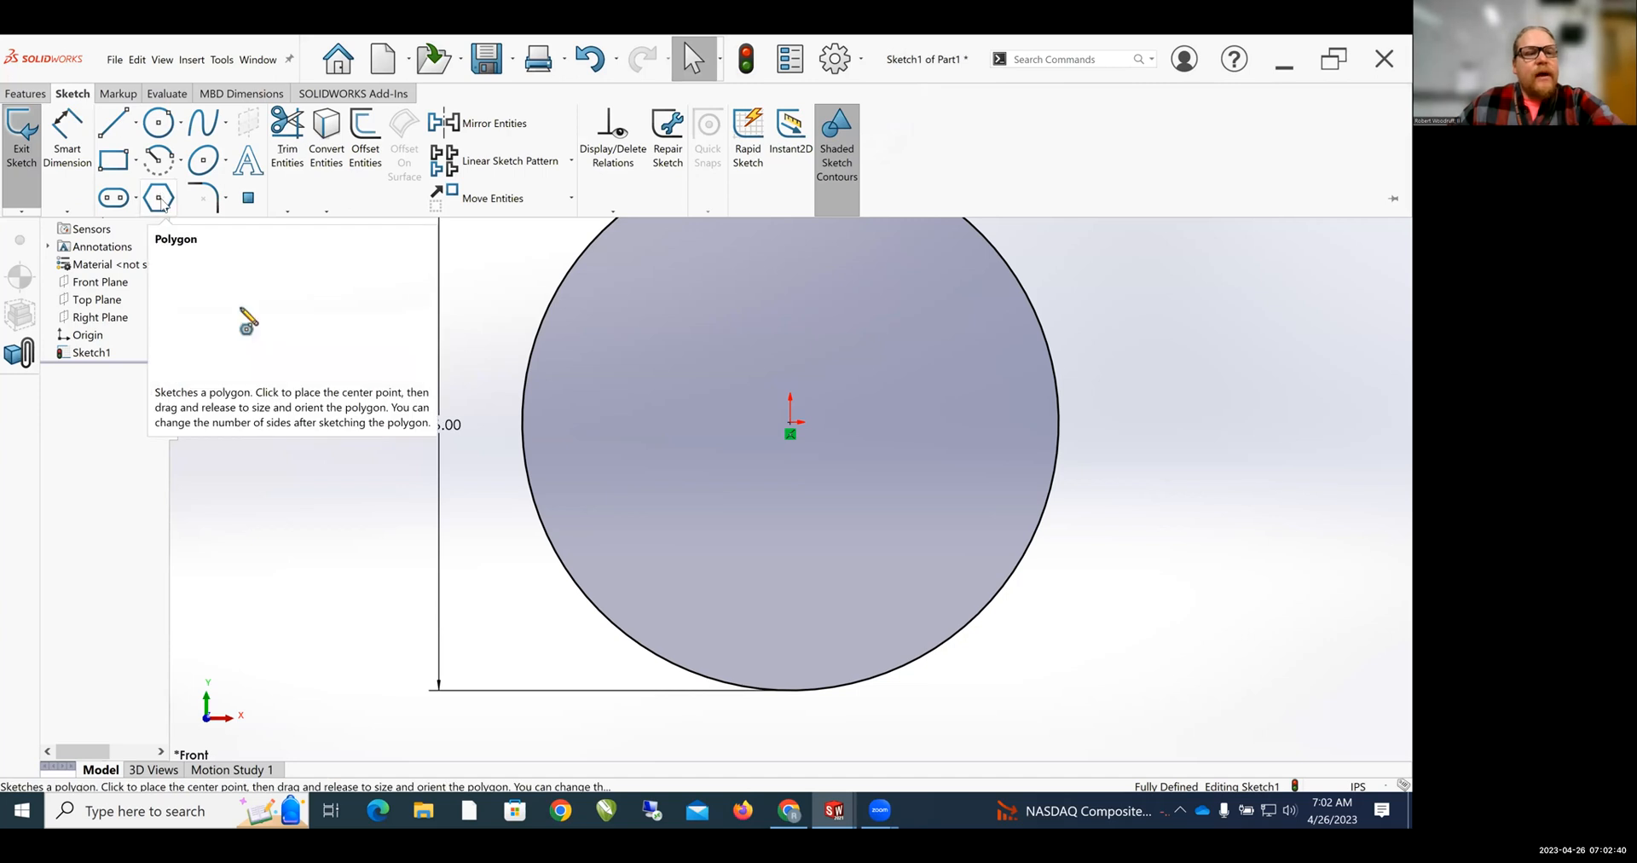
{"action": "left_click", "coordinate": [159, 200]}
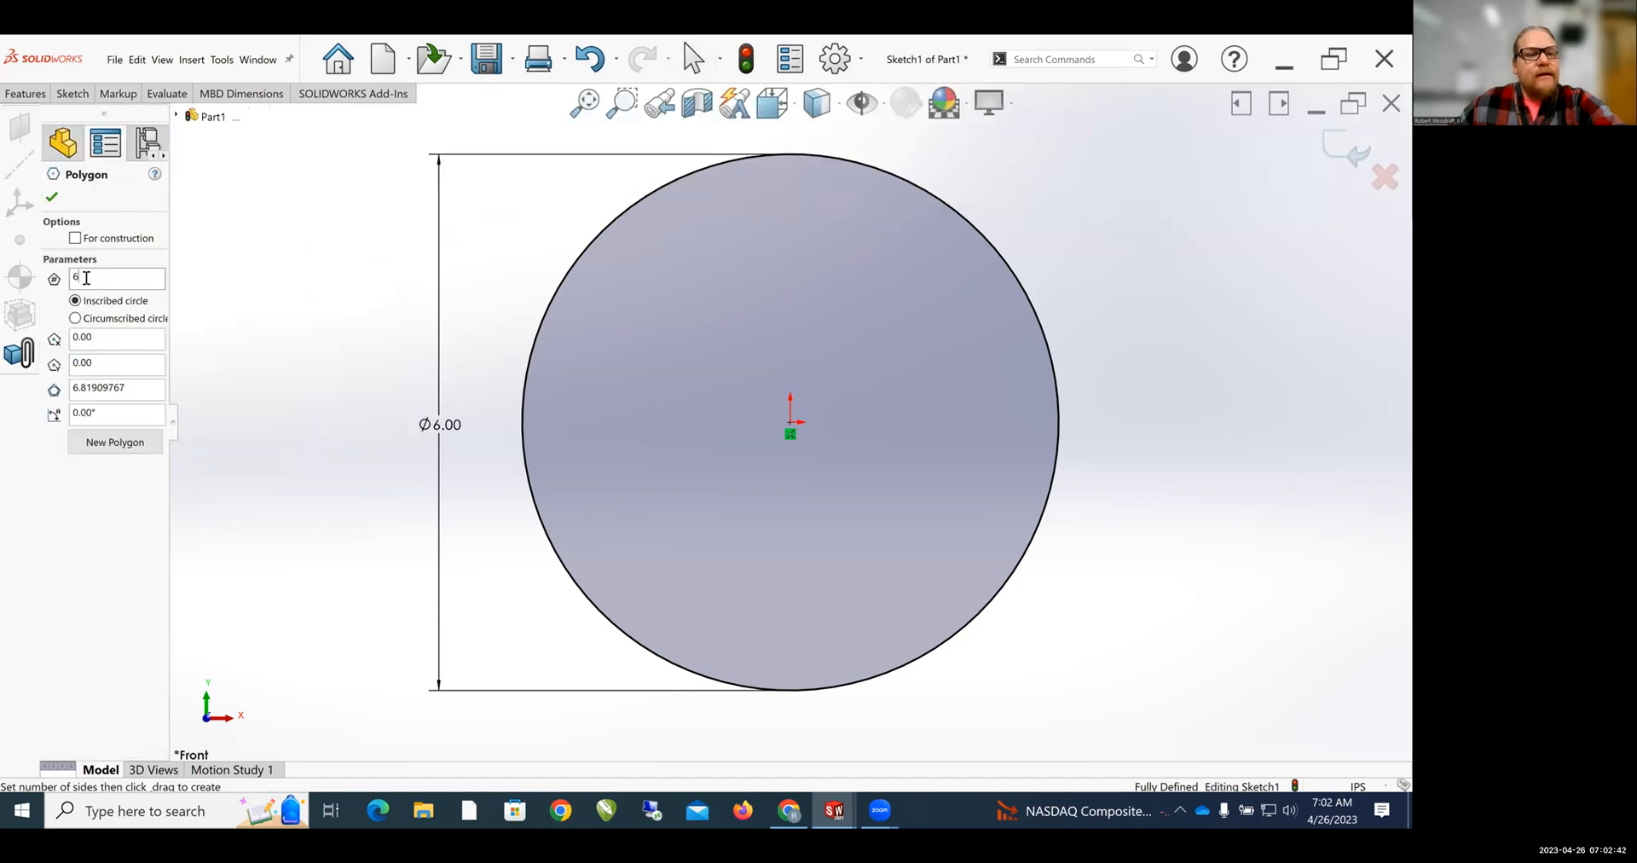
{"action": "left_click", "coordinate": [790, 422]}
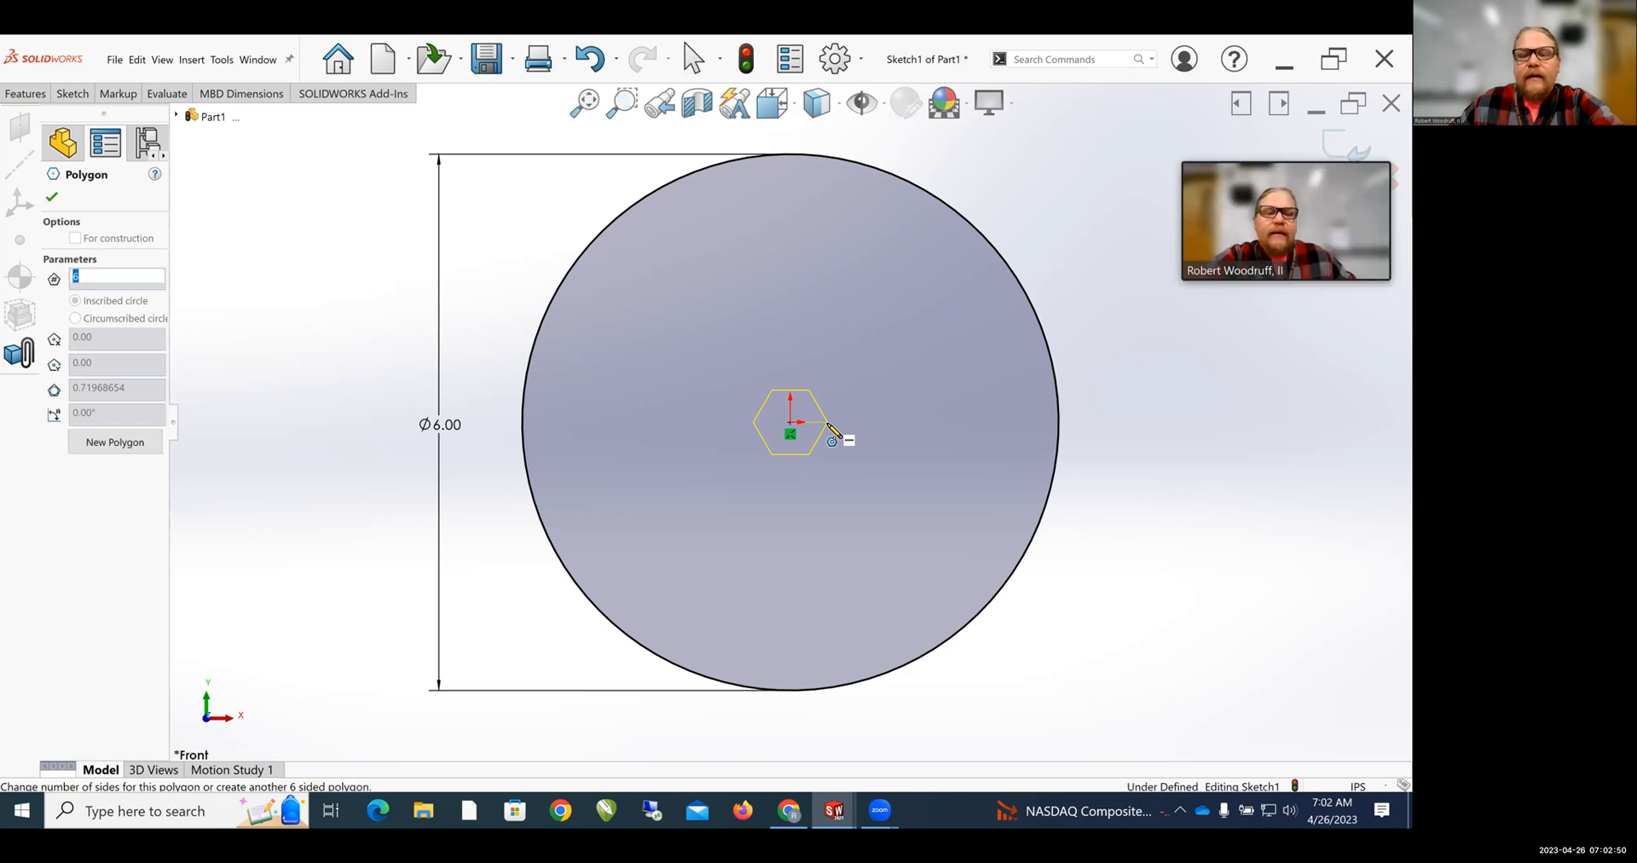
{"action": "left_click", "coordinate": [827, 422]}
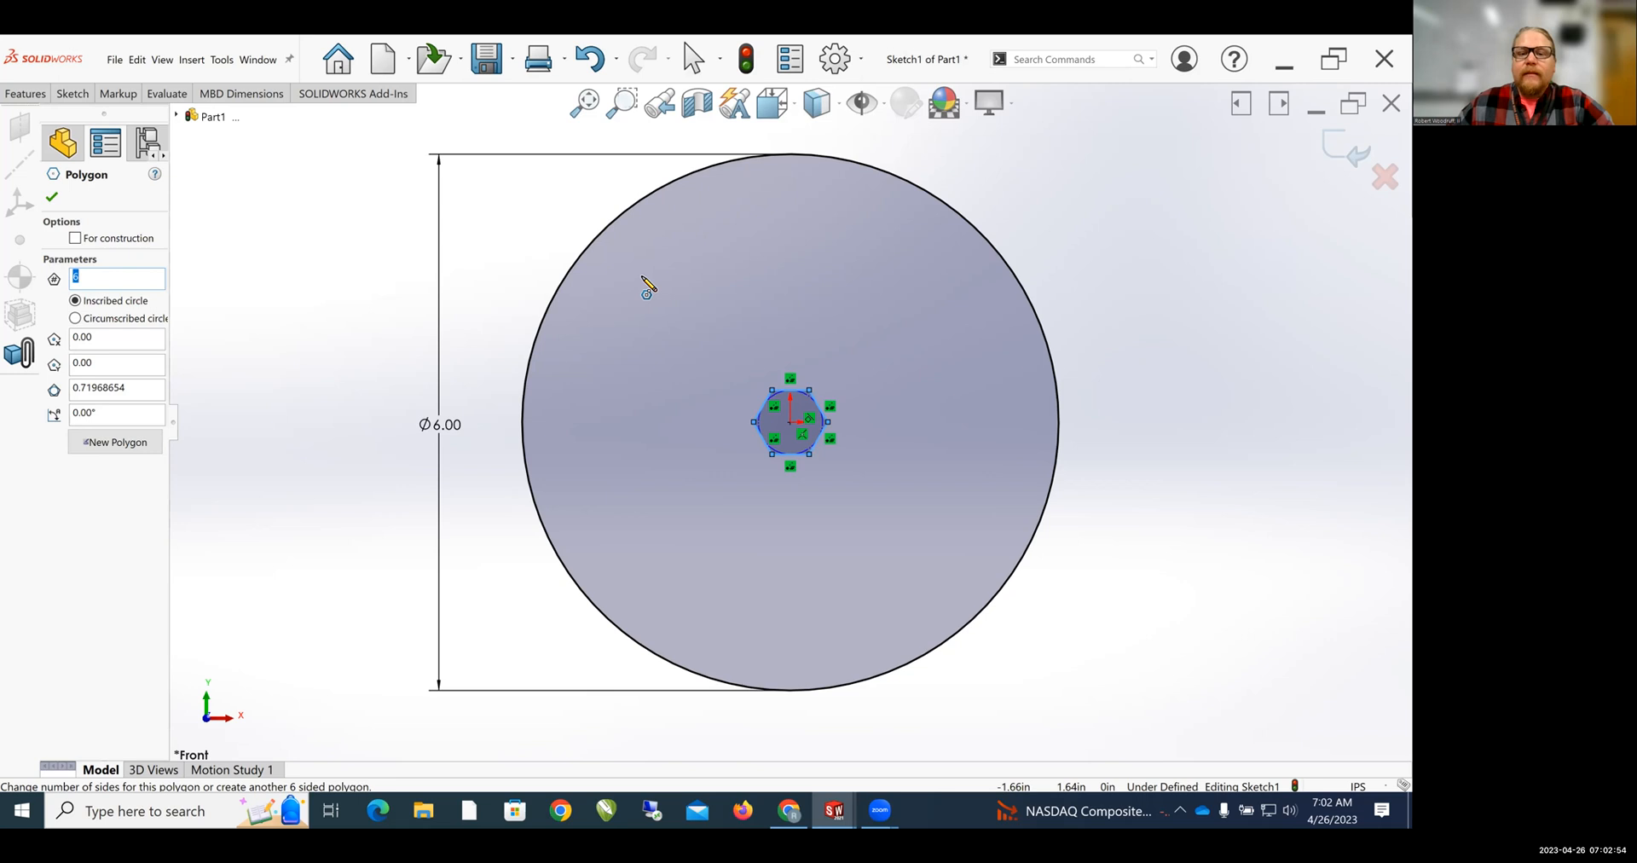
{"action": "key", "text": "Escape"}
{"action": "key", "text": "s"}
{"action": "left_click", "coordinate": [666, 346]}
{"action": "scroll", "coordinate": [817, 421], "scroll_direction": "up", "scroll_amount": 2}
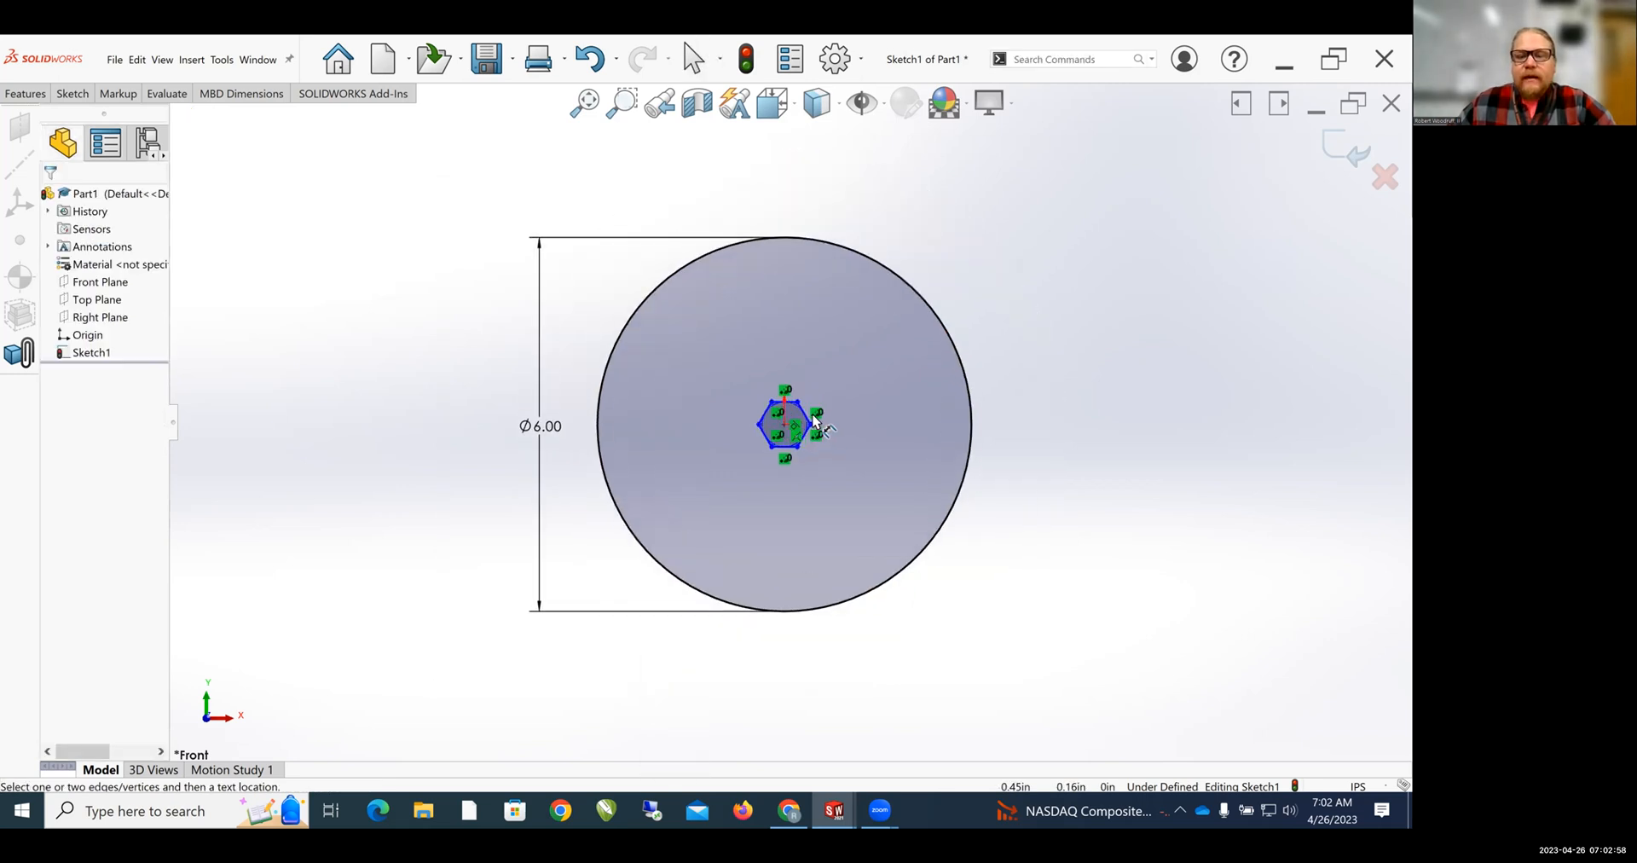
{"action": "scroll", "coordinate": [814, 420], "scroll_direction": "down", "scroll_amount": 5}
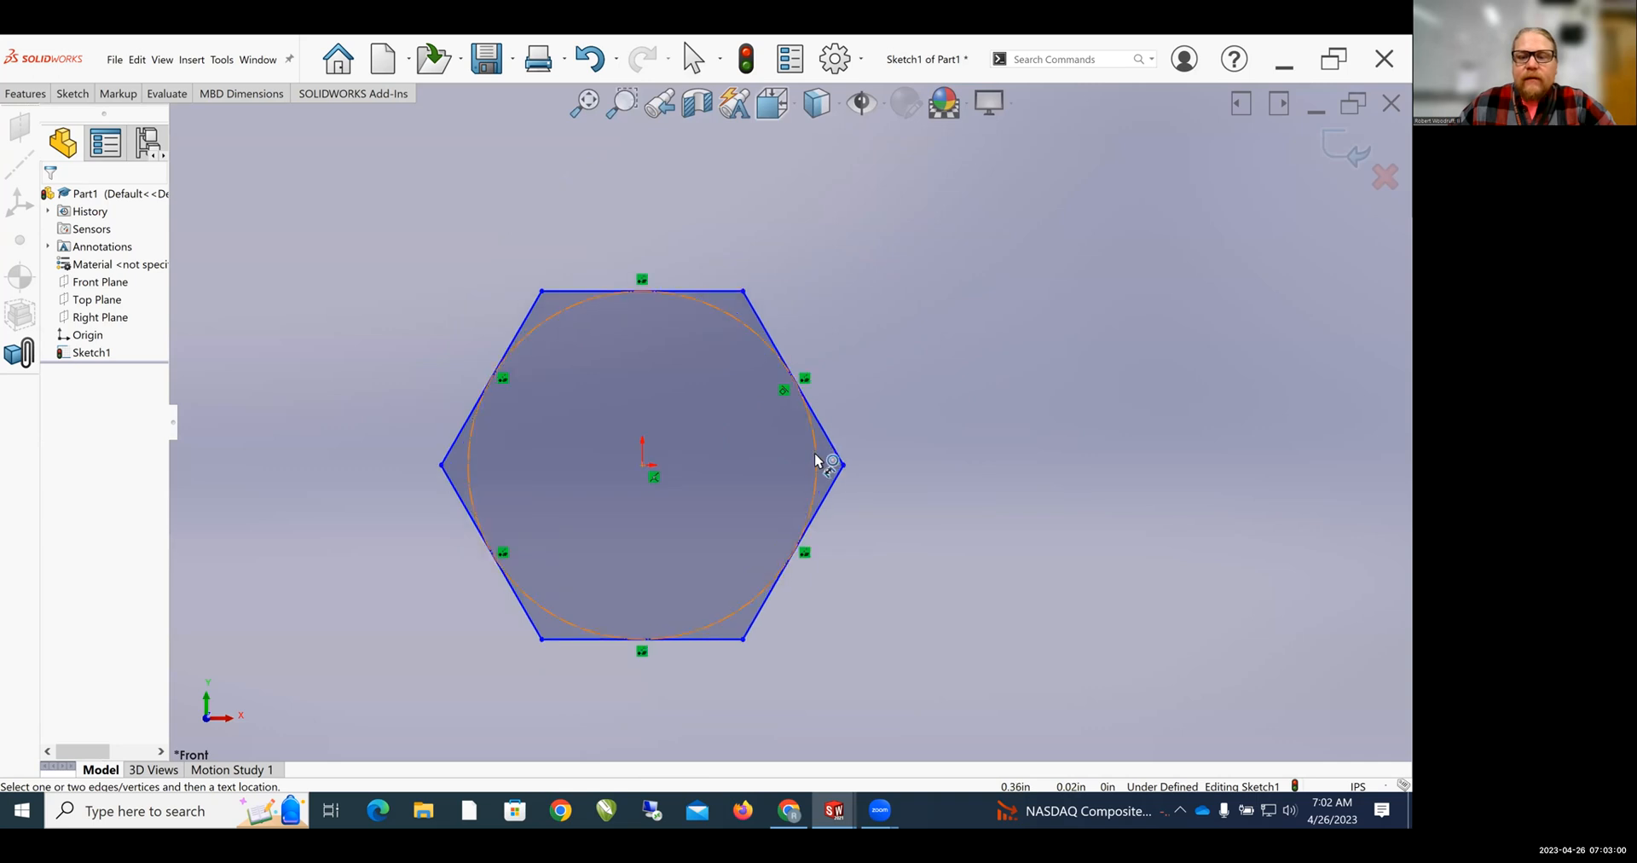
{"action": "left_click", "coordinate": [816, 460]}
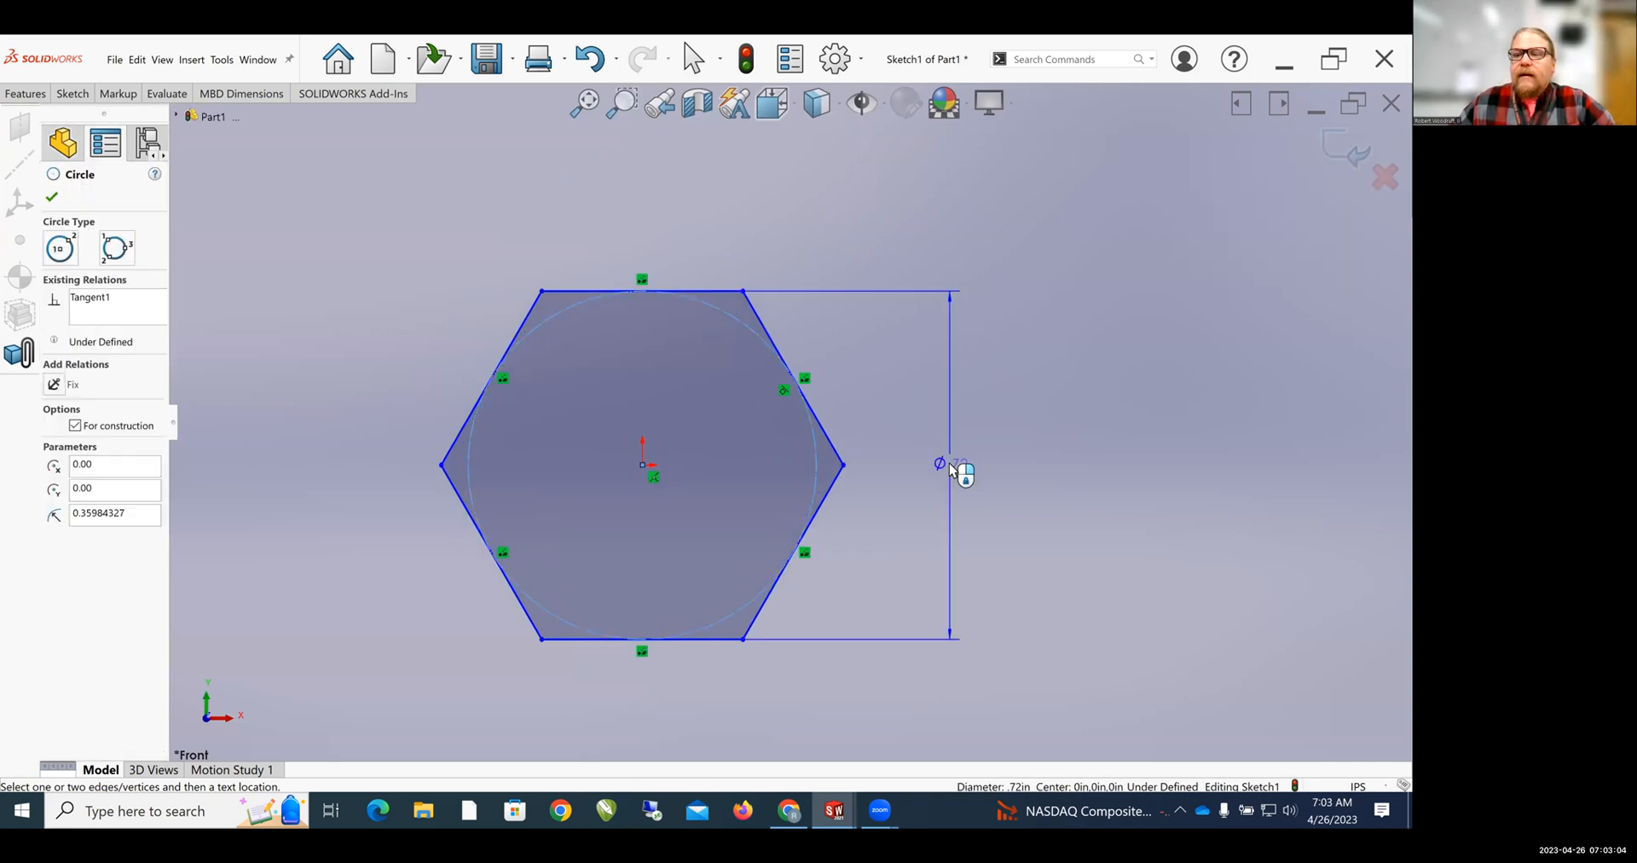
{"action": "left_click", "coordinate": [951, 468]}
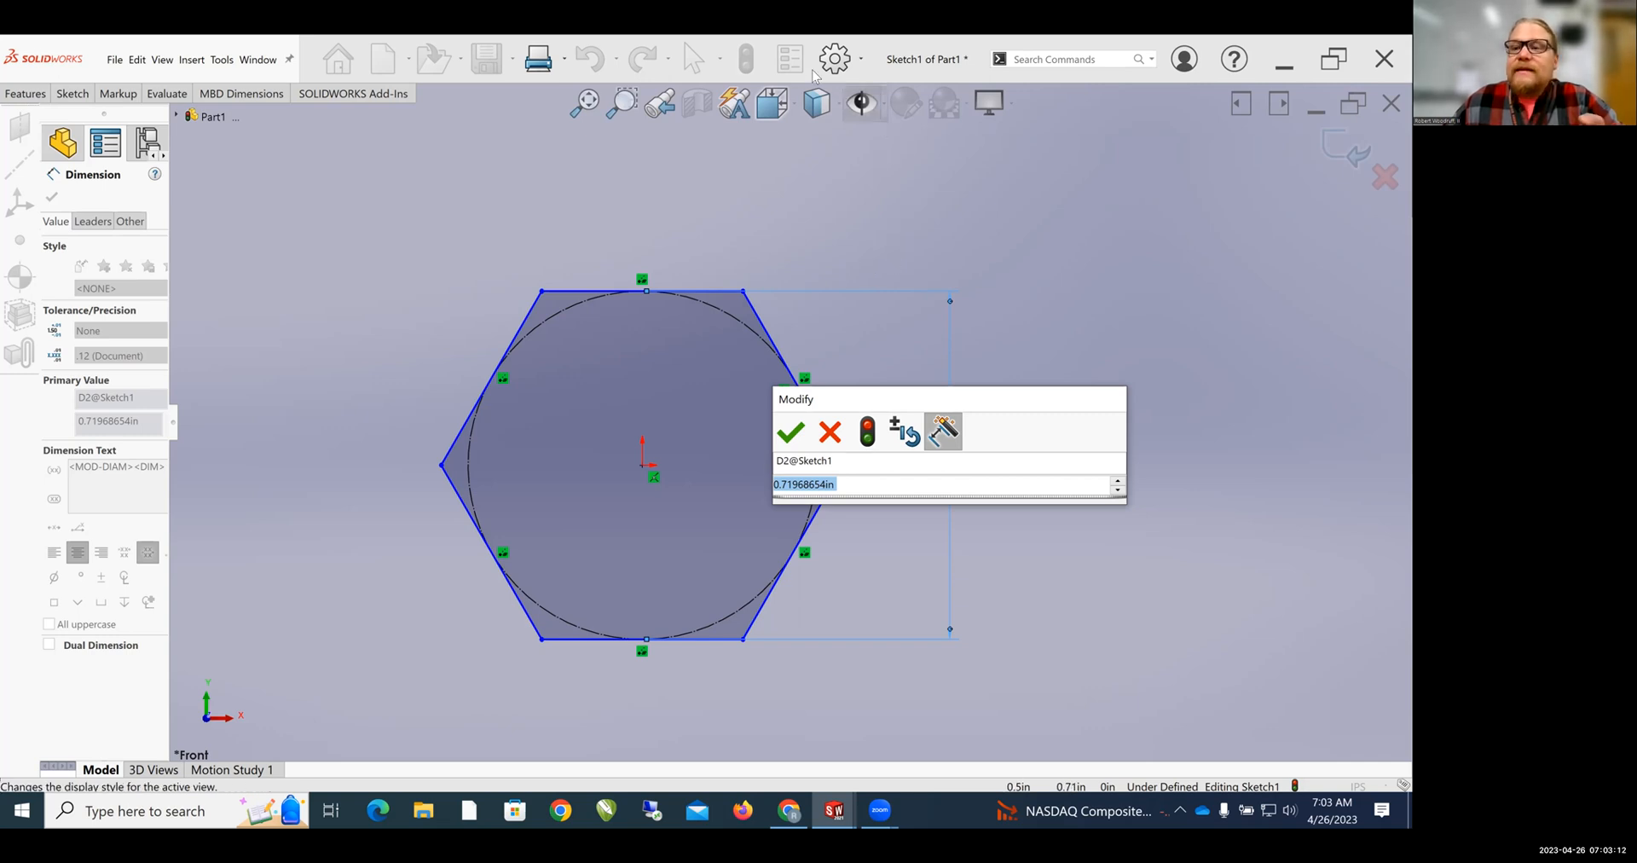
{"action": "left_click", "coordinate": [845, 193]}
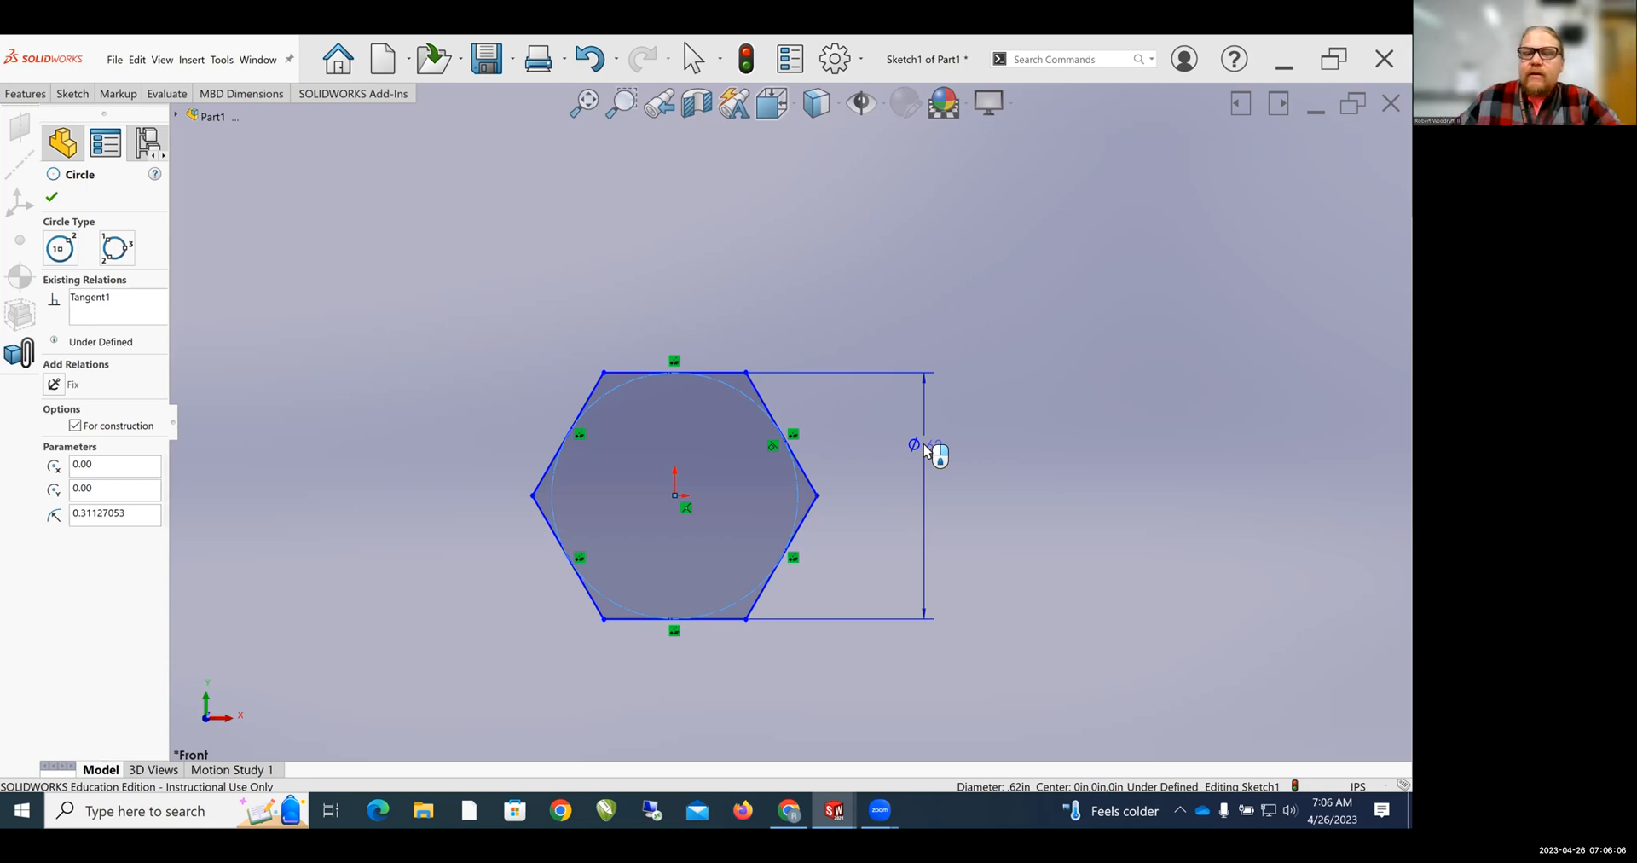
- Dimension the hexagon's inscribed construction circle and set its diameter to 0.245 in
{"action": "left_click", "coordinate": [918, 488]}
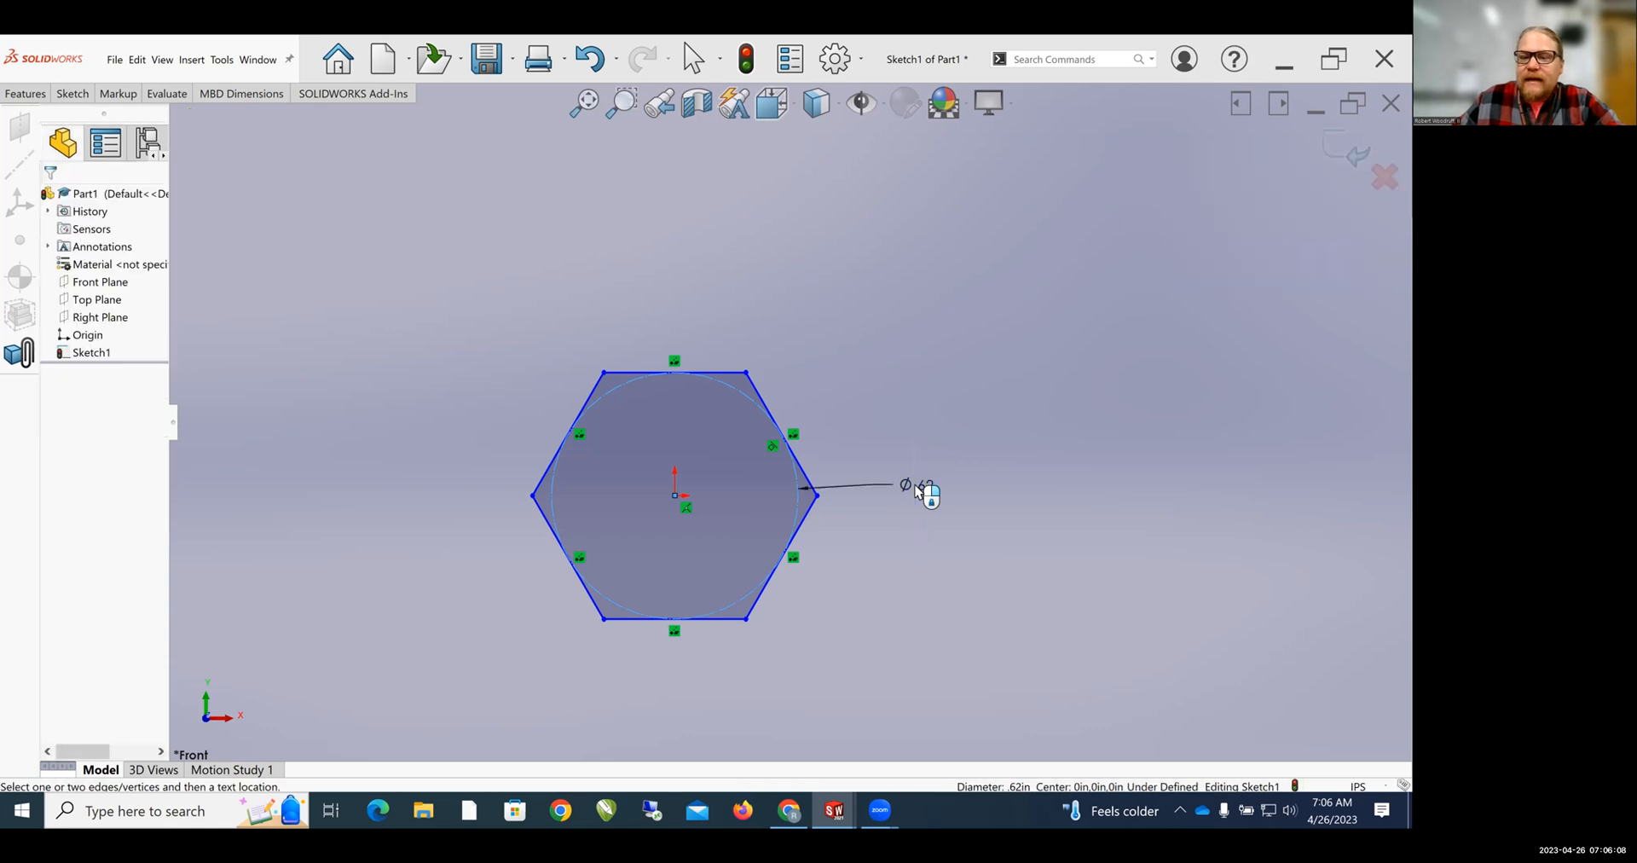
{"action": "type", "text": ".24"}
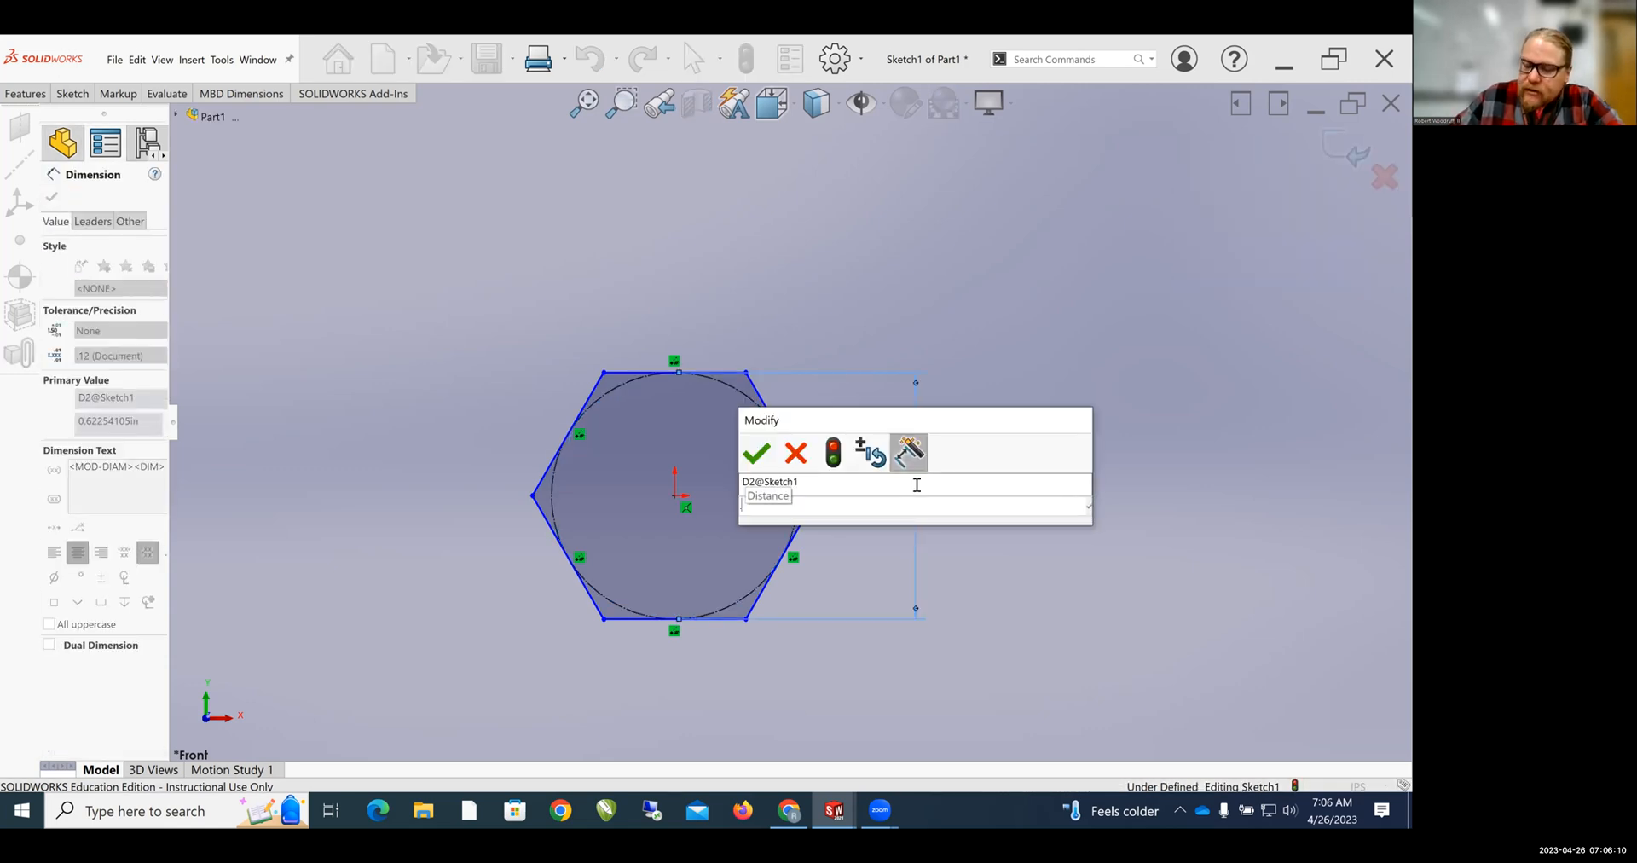
{"action": "type", "text": "5"}
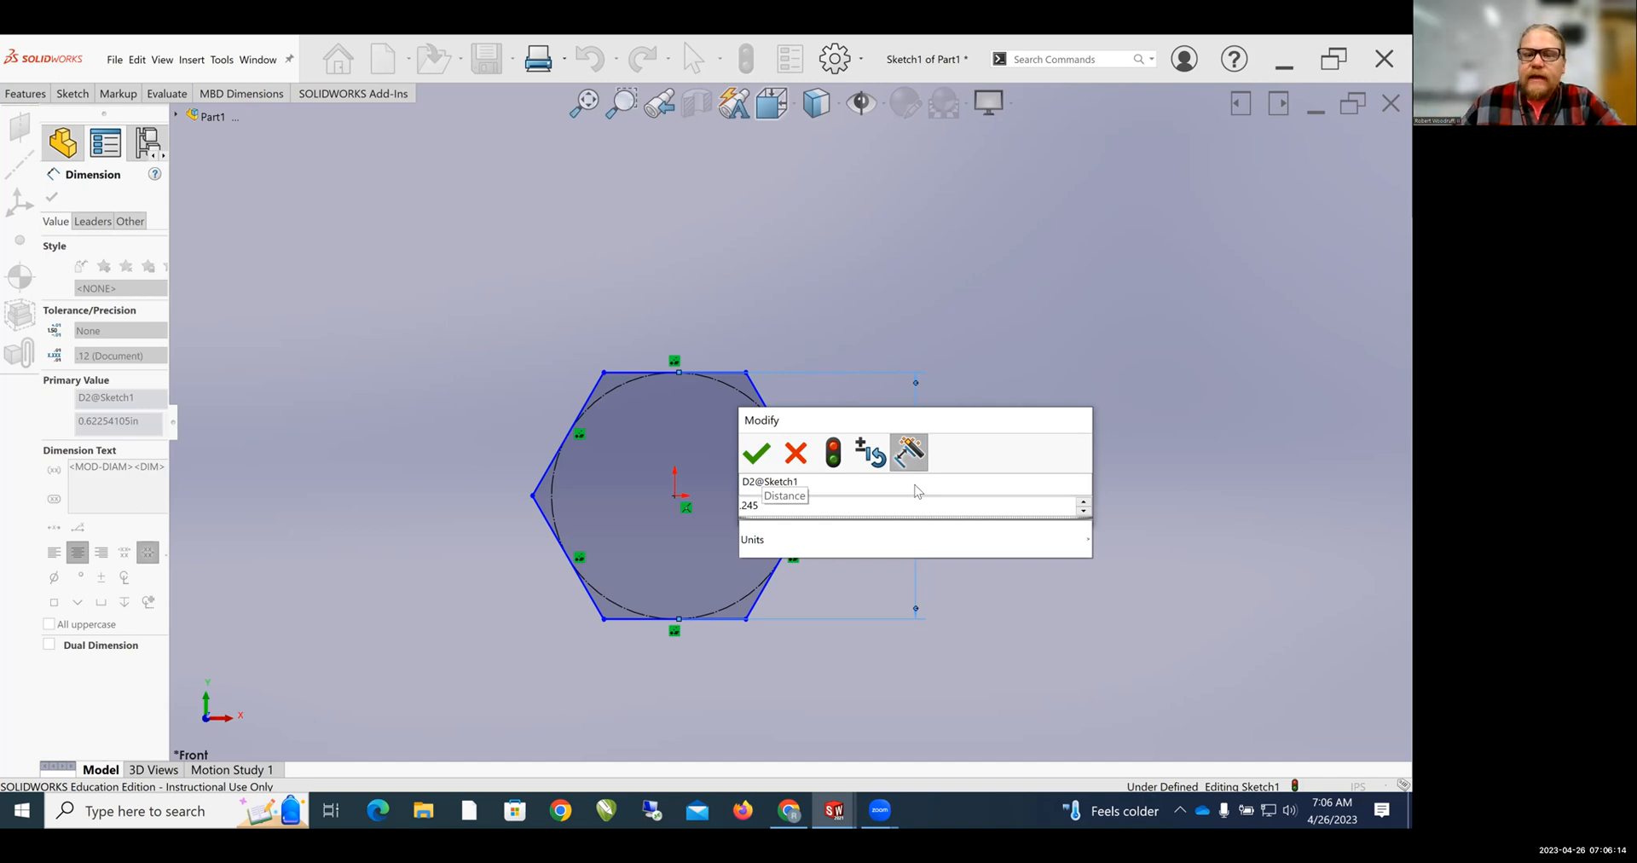
{"action": "left_click", "coordinate": [758, 453]}
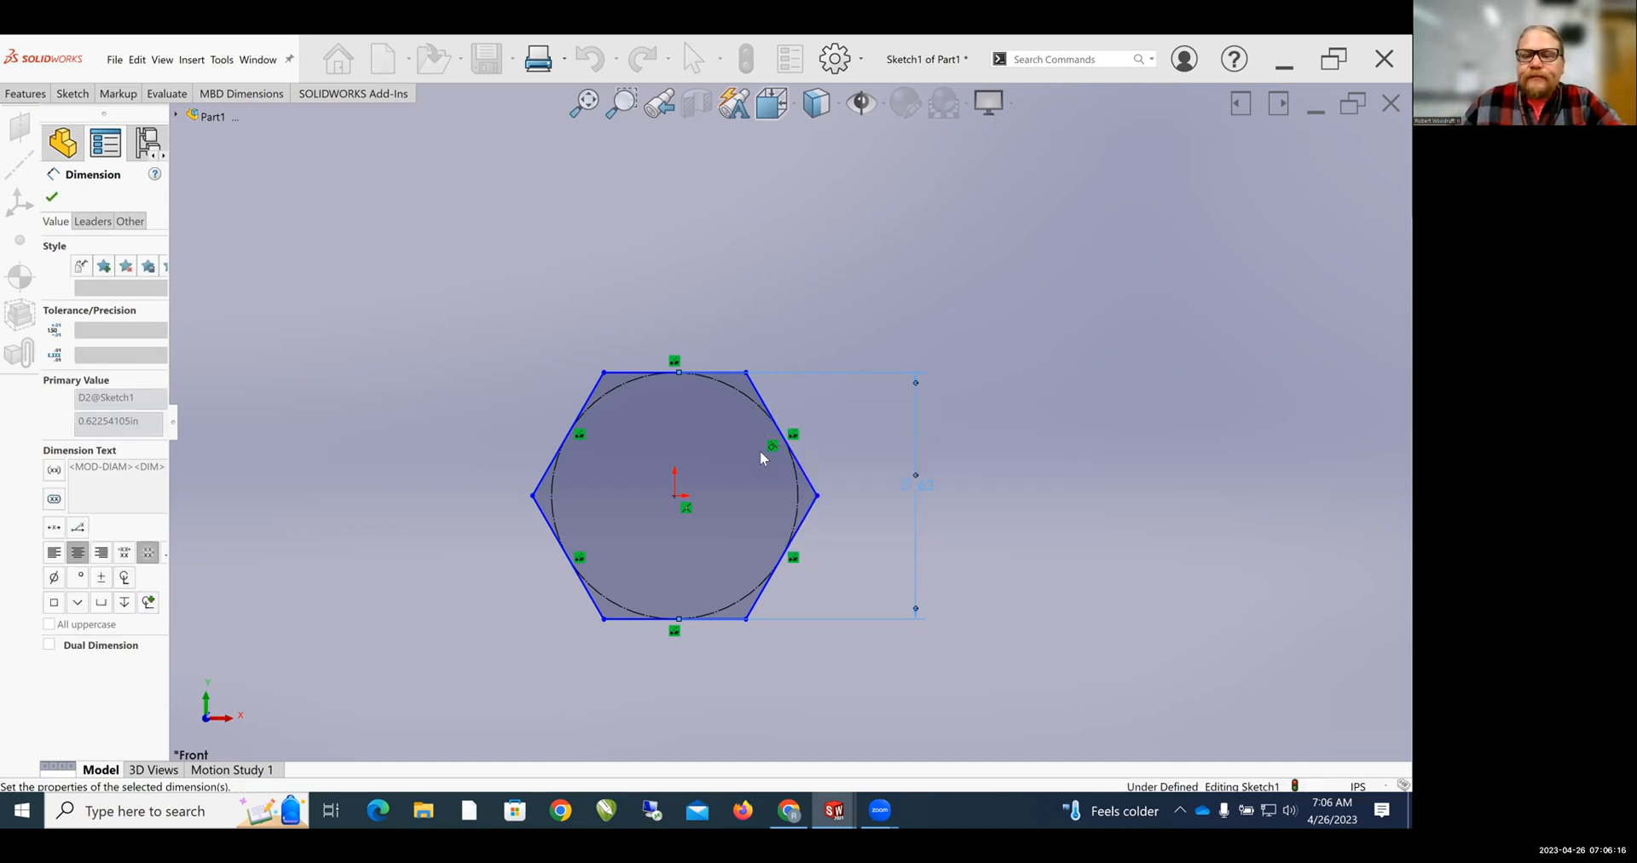
{"action": "scroll", "coordinate": [686, 481], "scroll_direction": "down", "scroll_amount": 2}
{"action": "scroll", "coordinate": [740, 448], "scroll_direction": "up", "scroll_amount": 6}
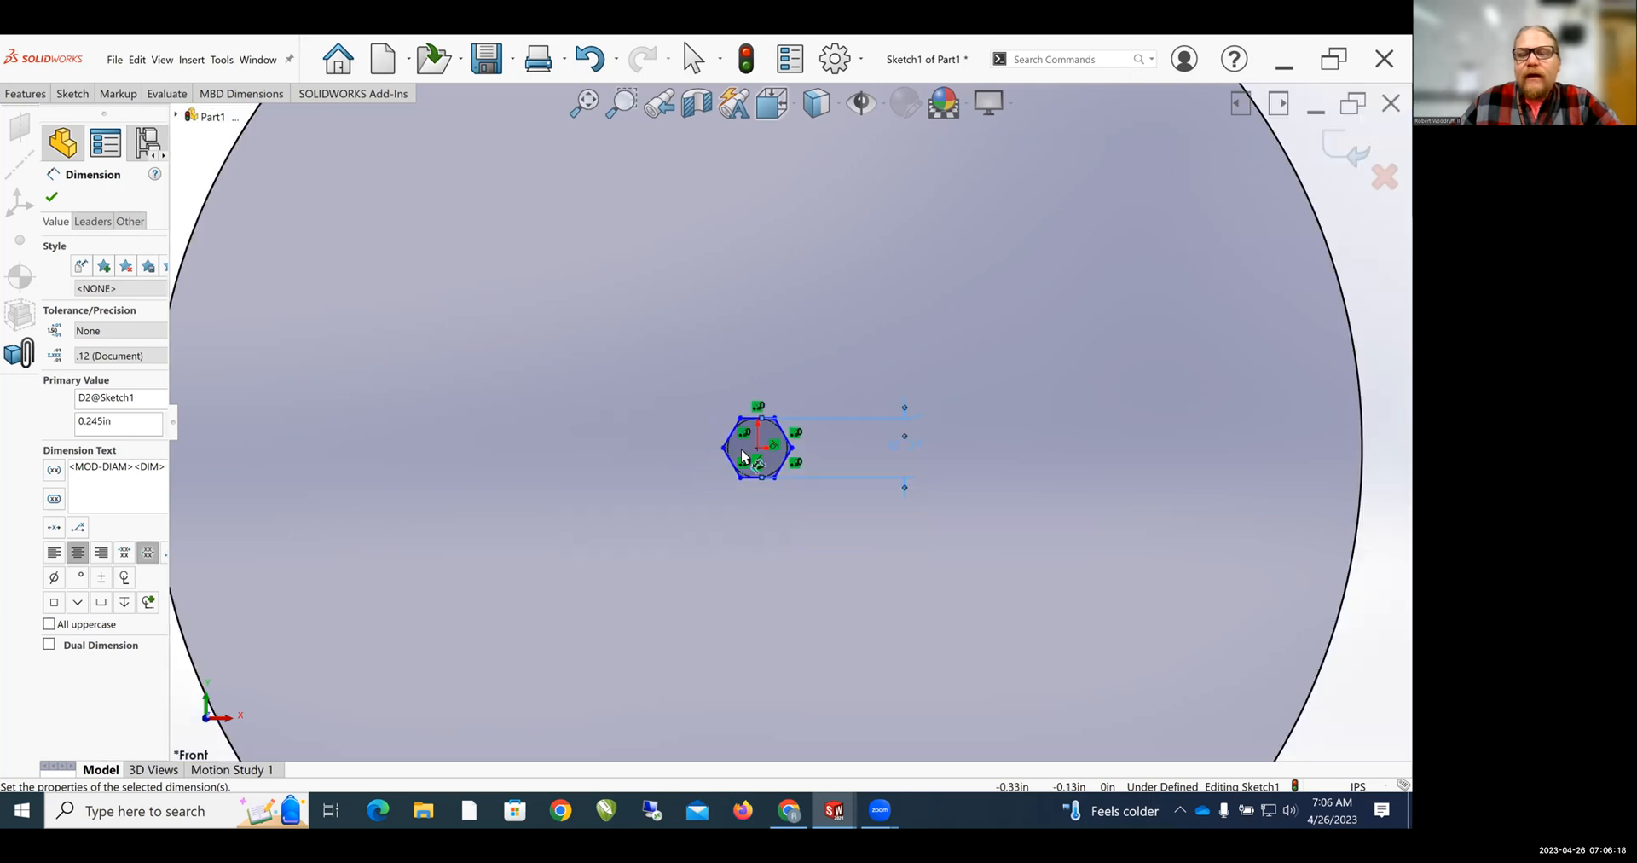
{"action": "scroll", "coordinate": [801, 428], "scroll_direction": "down", "scroll_amount": 2}
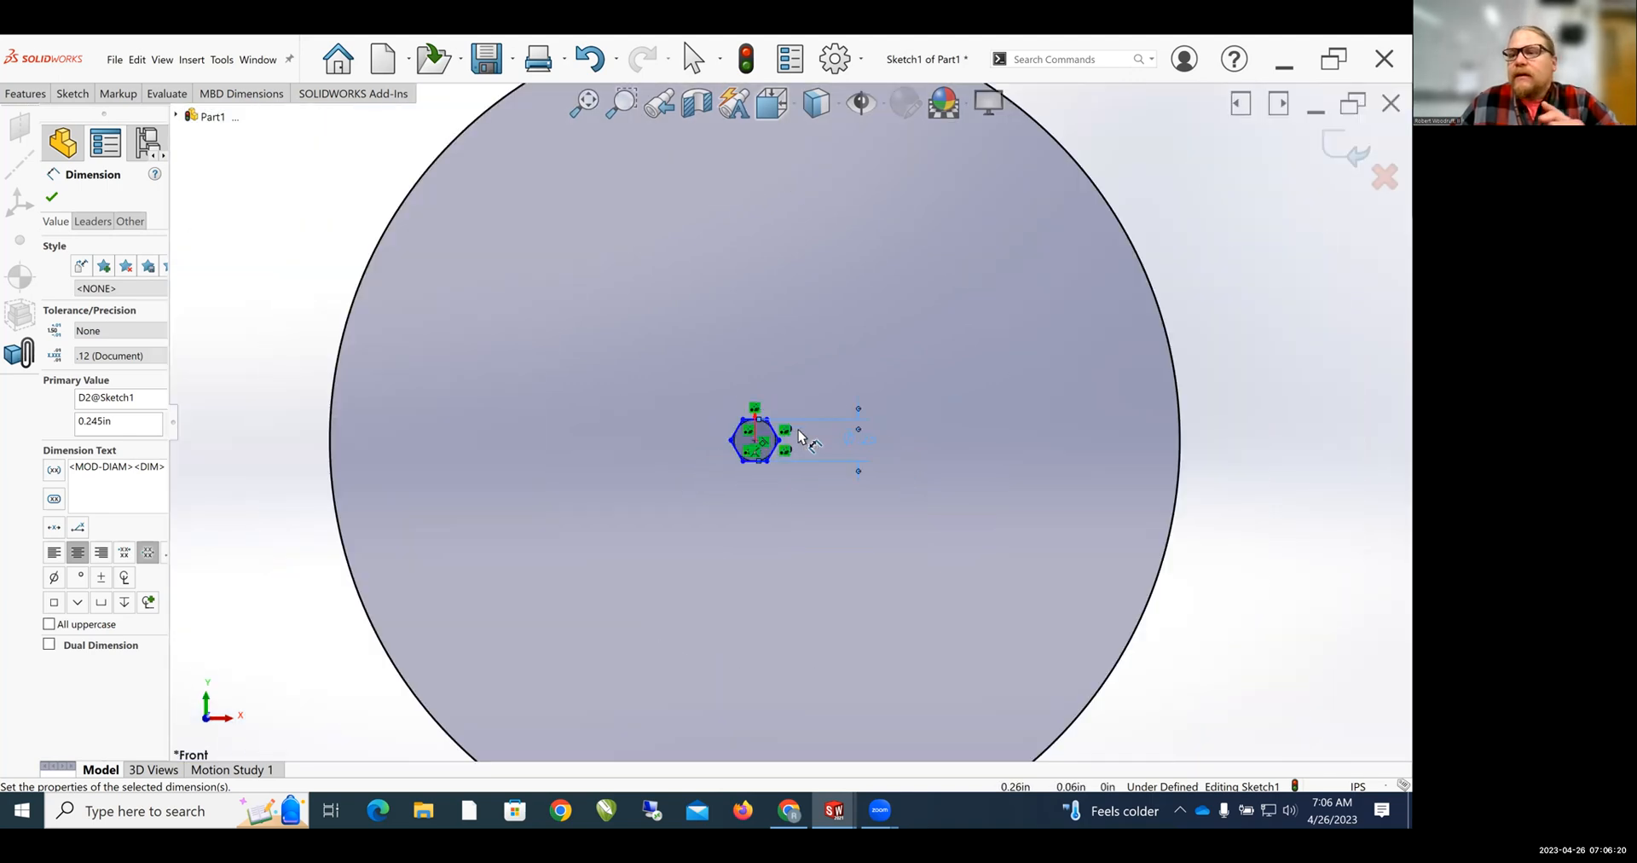
{"action": "left_click", "coordinate": [453, 279]}
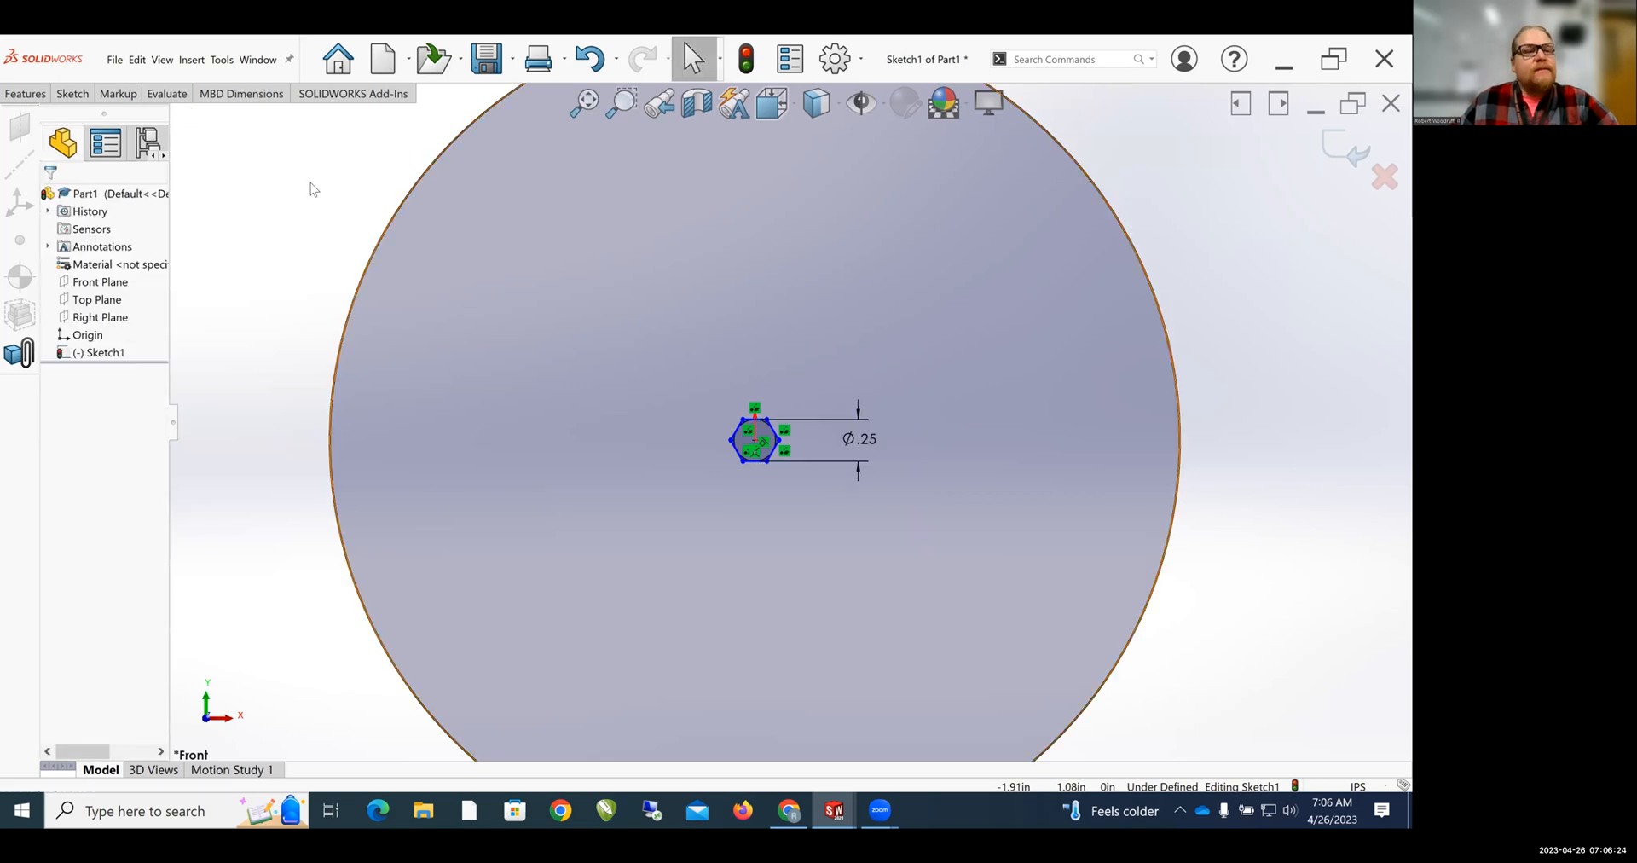
- Extrude the circle and hexagon sketch as a blind boss 0.2 in deep
{"action": "left_click", "coordinate": [26, 94]}
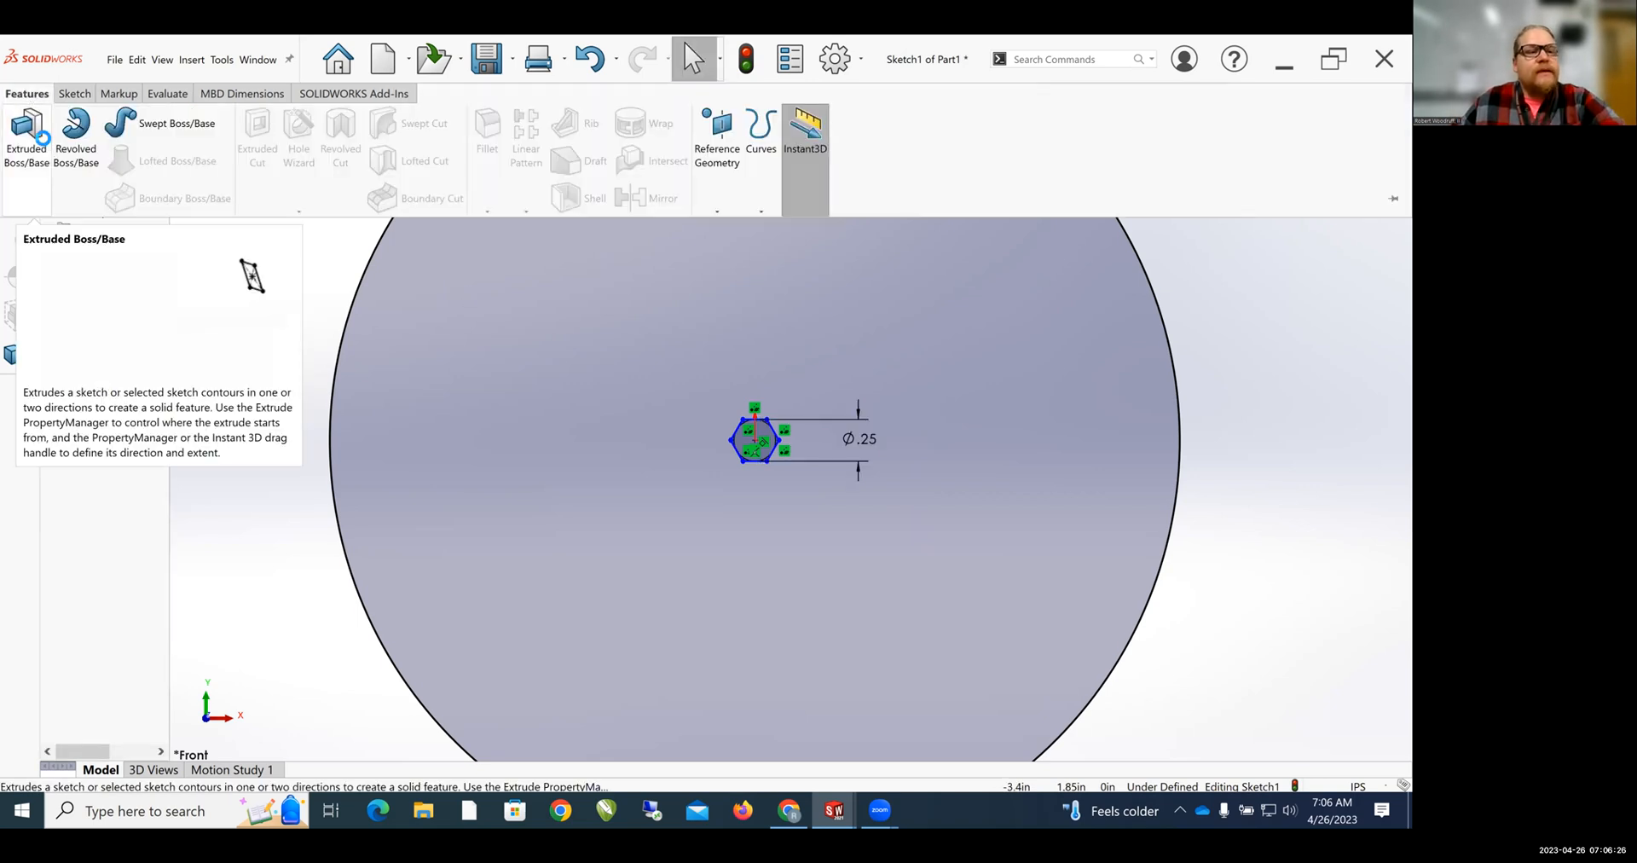
{"action": "left_click", "coordinate": [34, 132]}
{"action": "type", "text": ".2"}
{"action": "key", "text": "Return"}
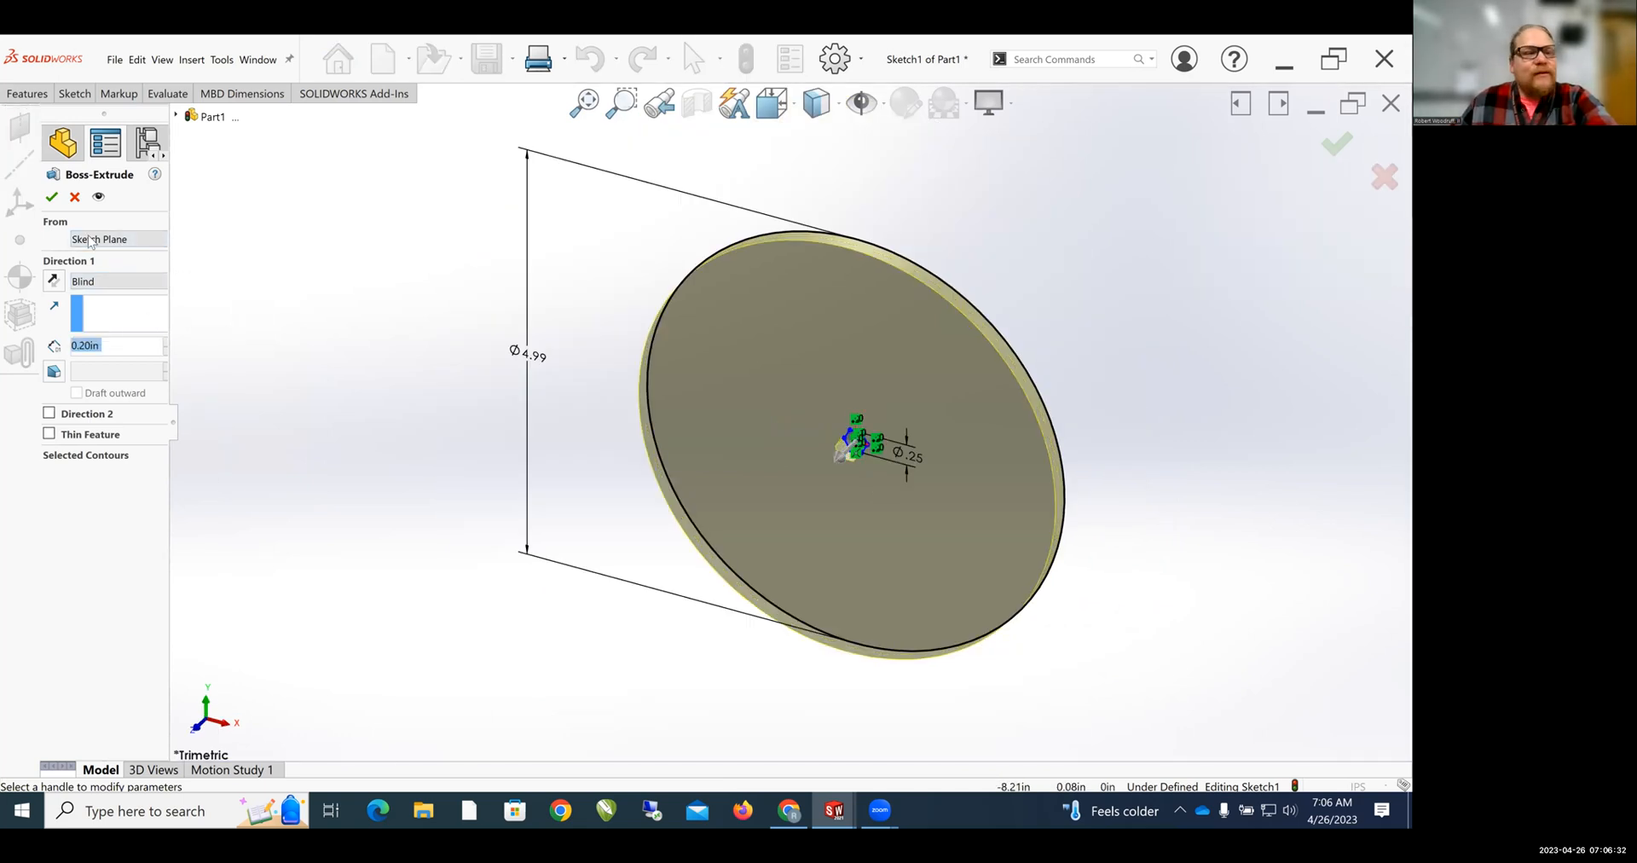
{"action": "left_click", "coordinate": [52, 199]}
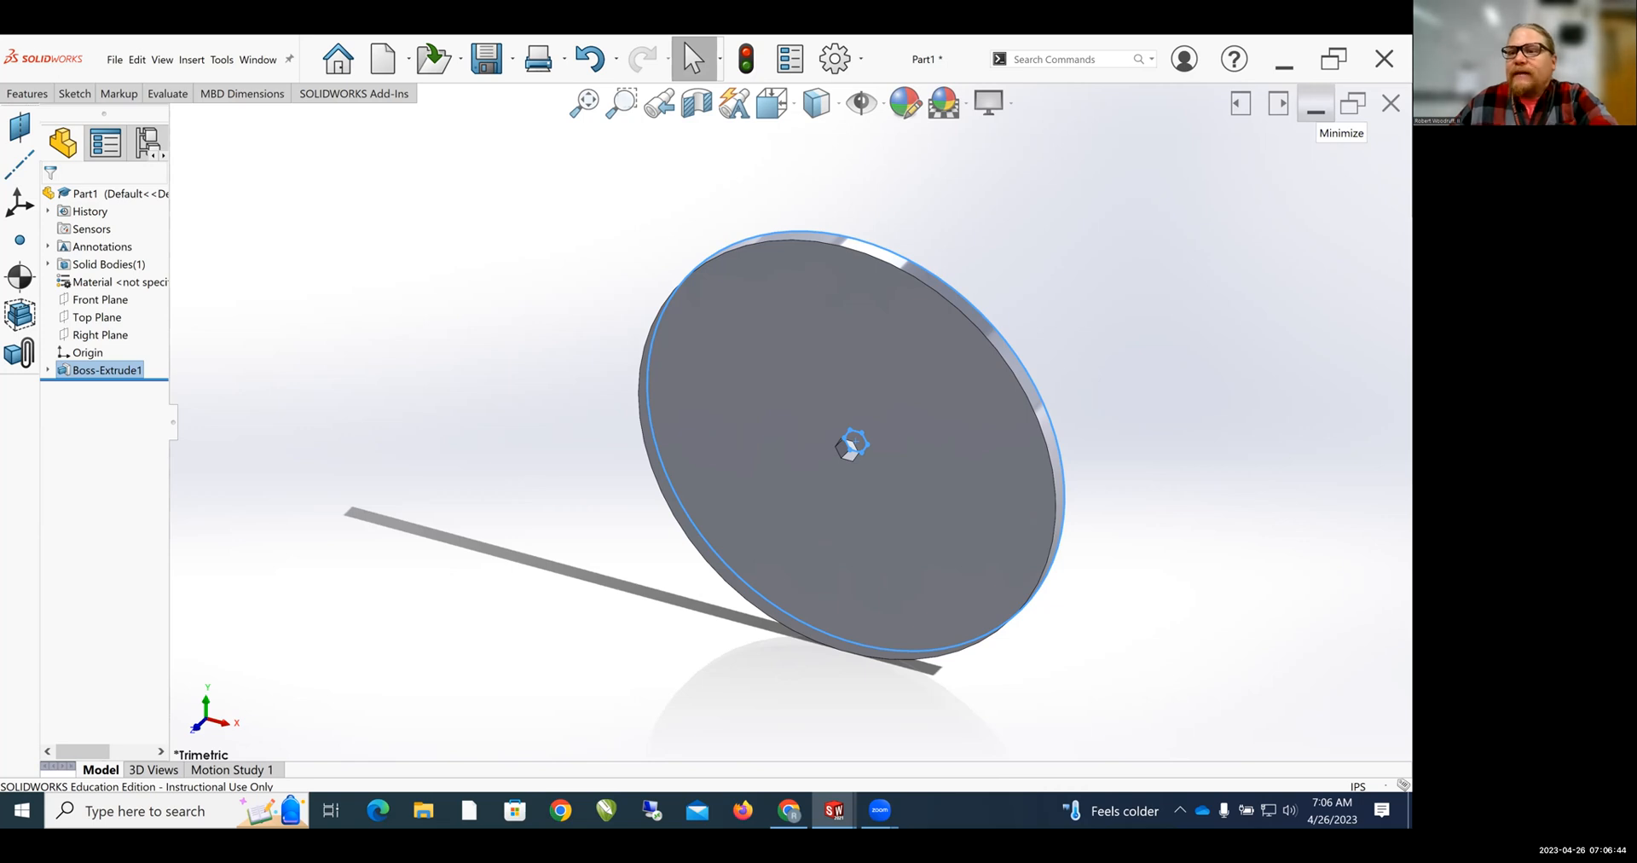
- Switch to the wheel hub part and inspect its hole layout, selecting the Cut-Extrude1 feature
{"action": "left_click", "coordinate": [1316, 104]}
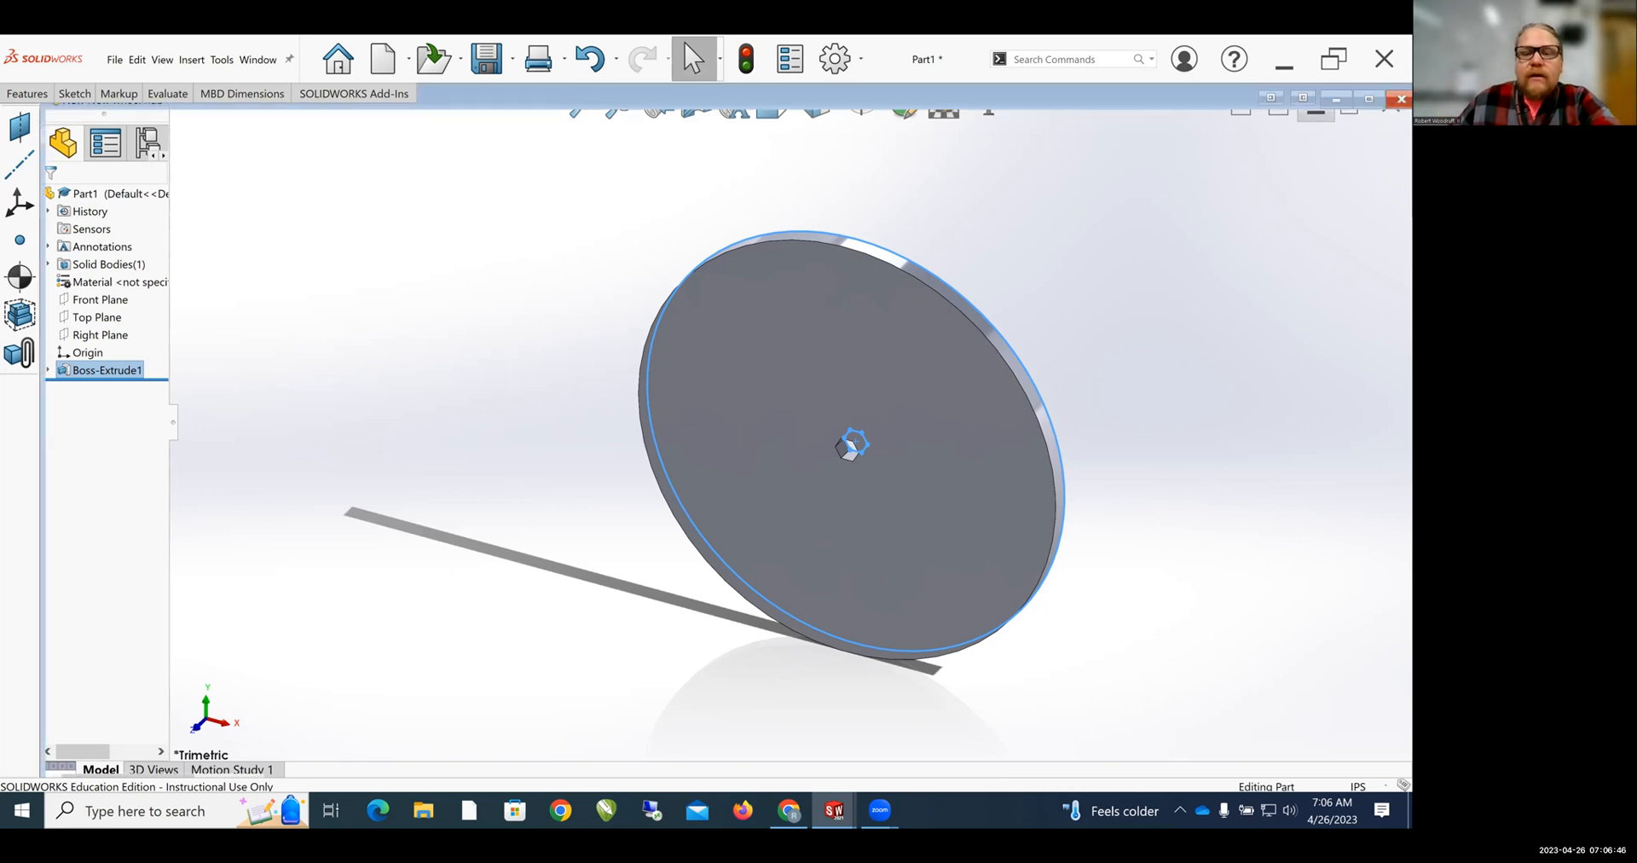
{"action": "scroll", "coordinate": [691, 533], "scroll_direction": "down", "scroll_amount": 1}
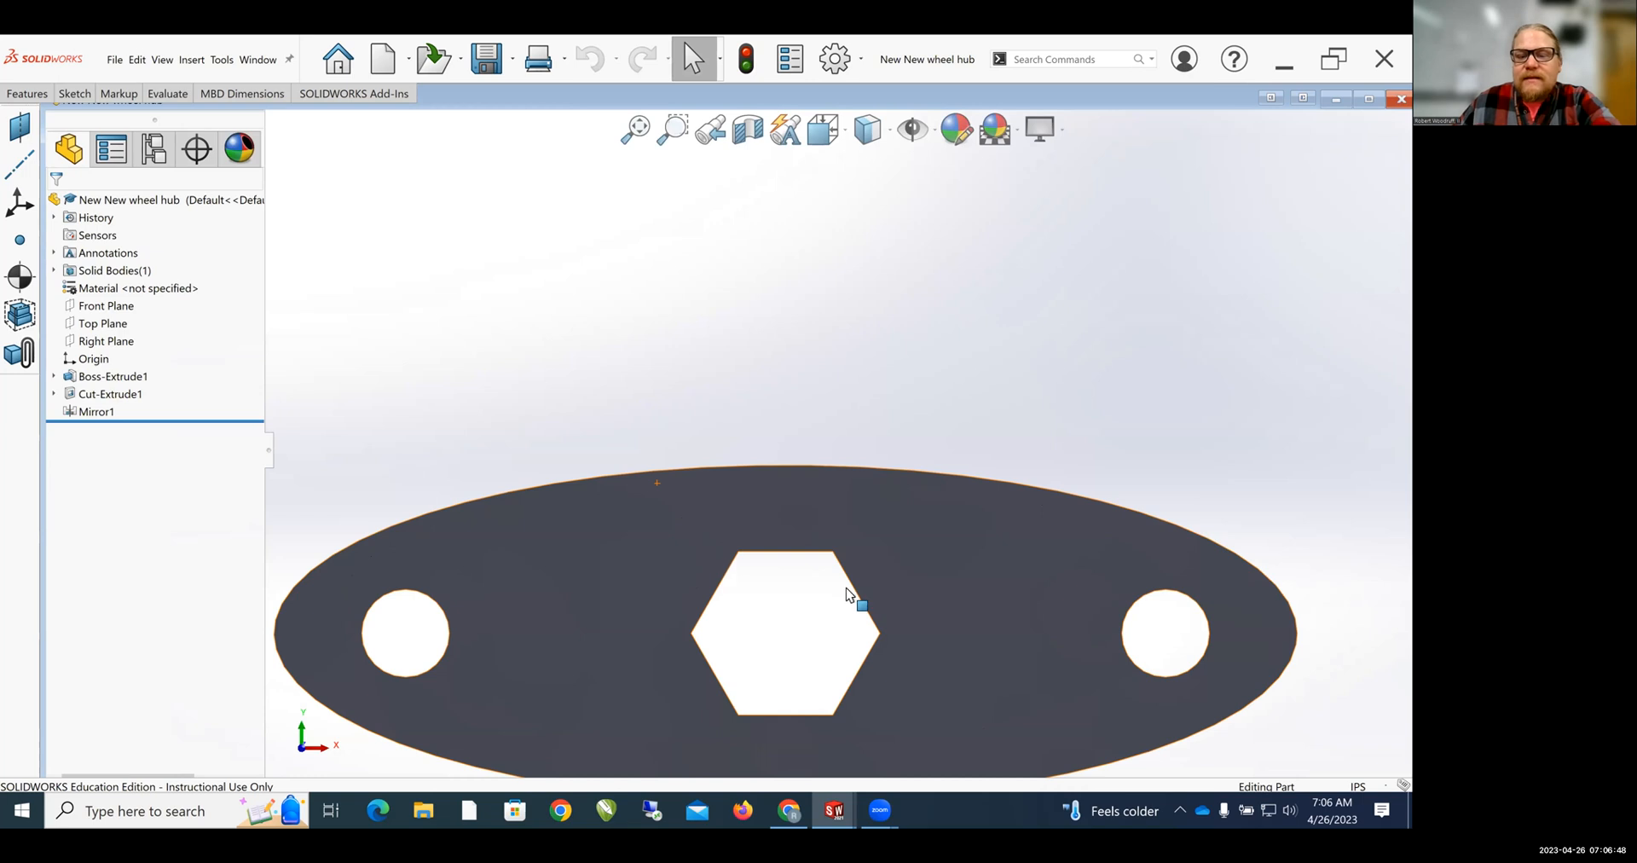
{"action": "scroll", "coordinate": [810, 597], "scroll_direction": "up", "scroll_amount": 3}
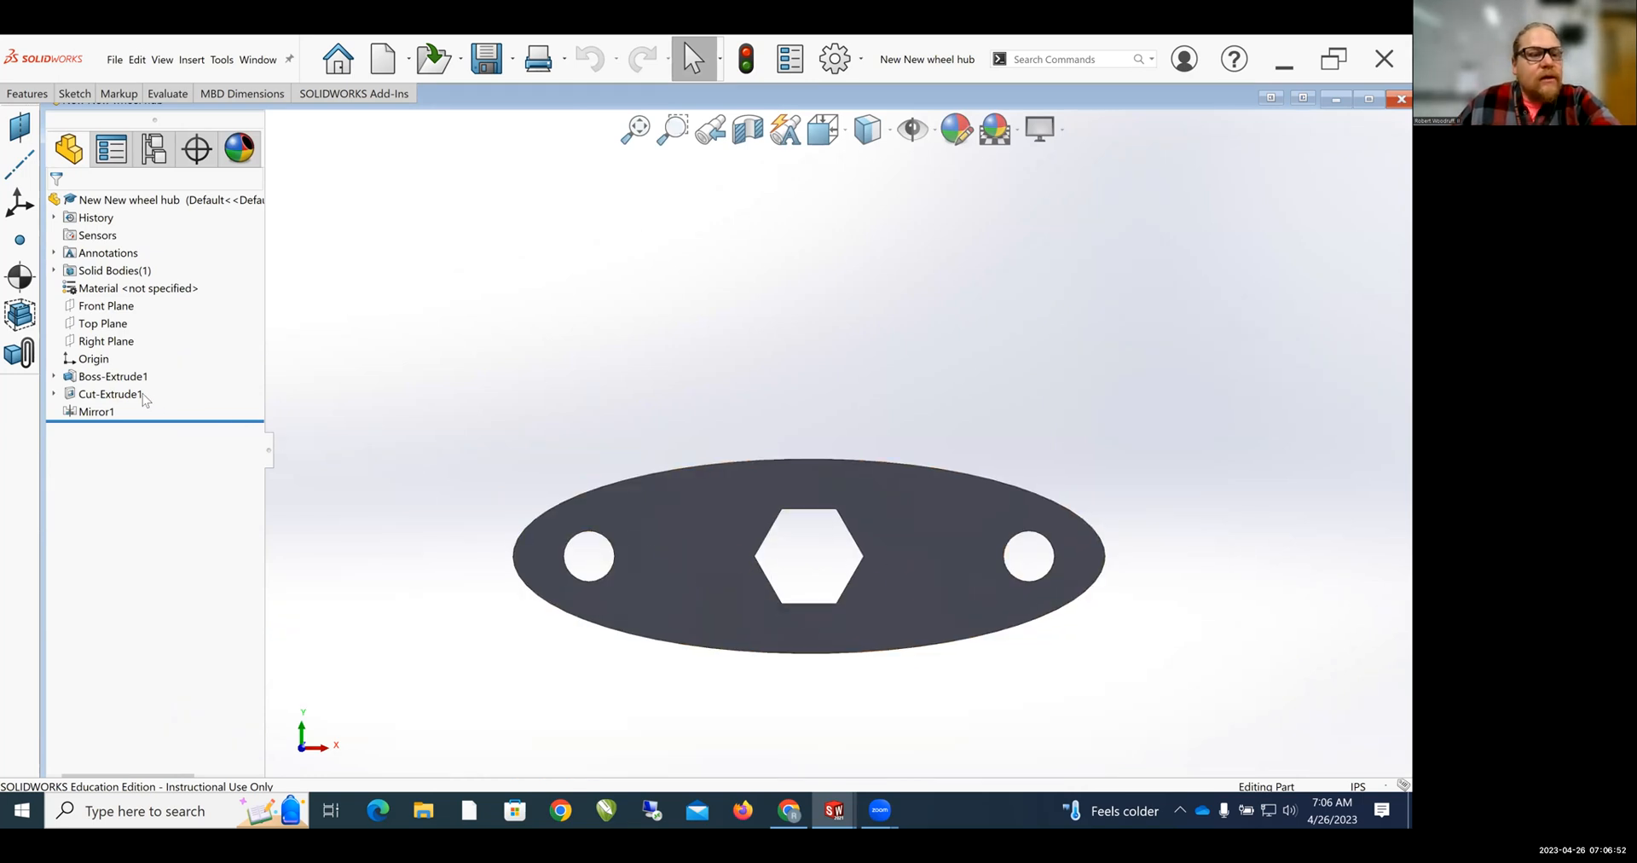
{"action": "left_click", "coordinate": [108, 394]}
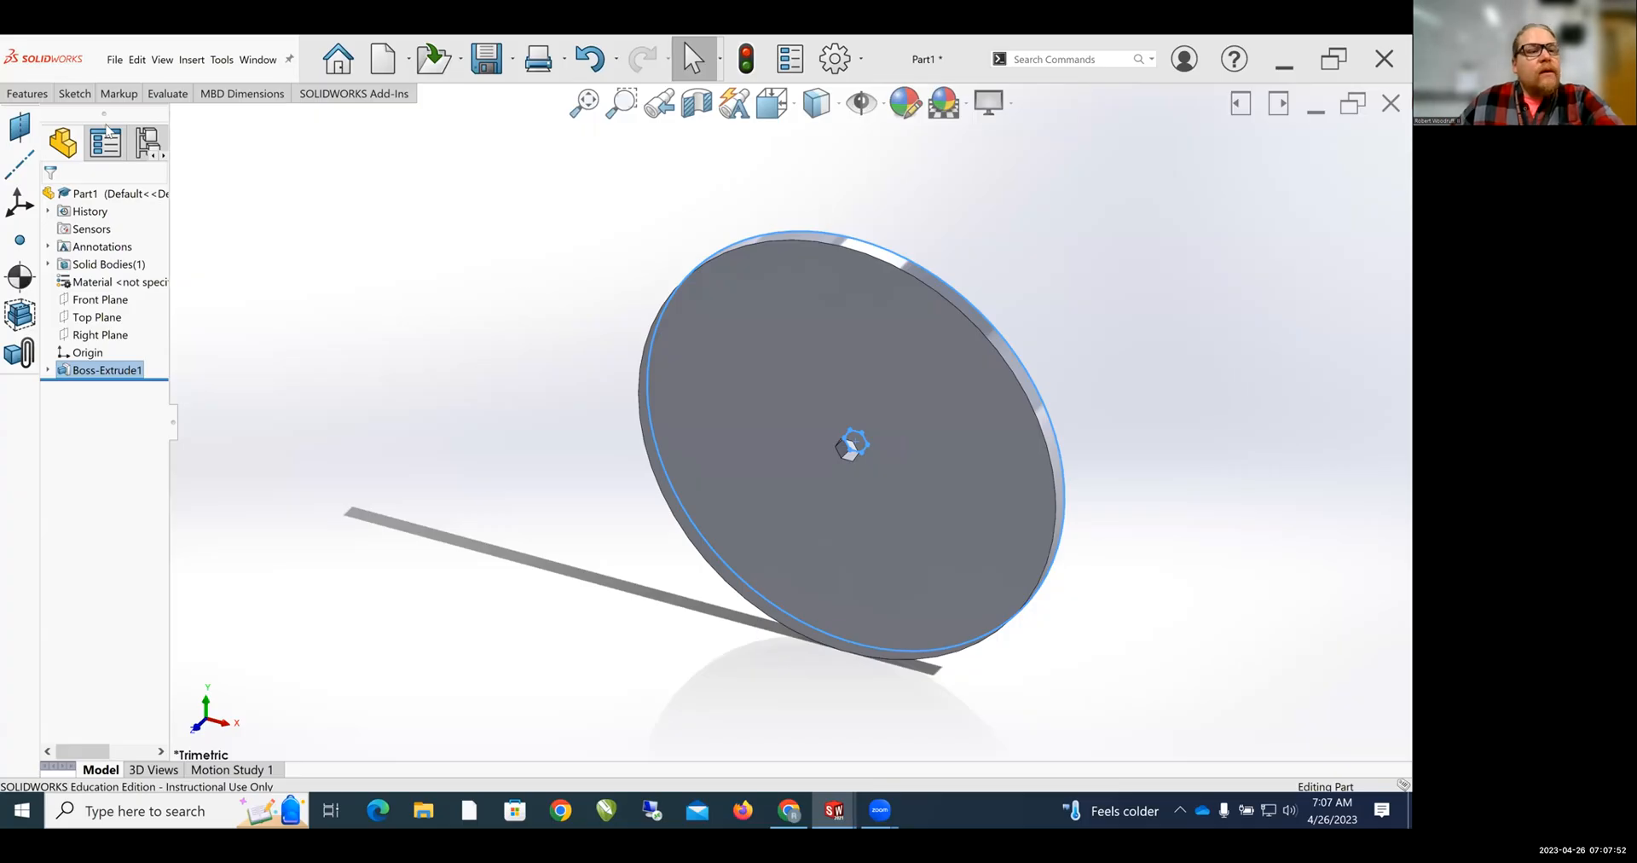
- Sketch a horizontal construction centreline across the disc's front face, through the origin between the two opposite edge quadrants
{"action": "left_click", "coordinate": [75, 94]}
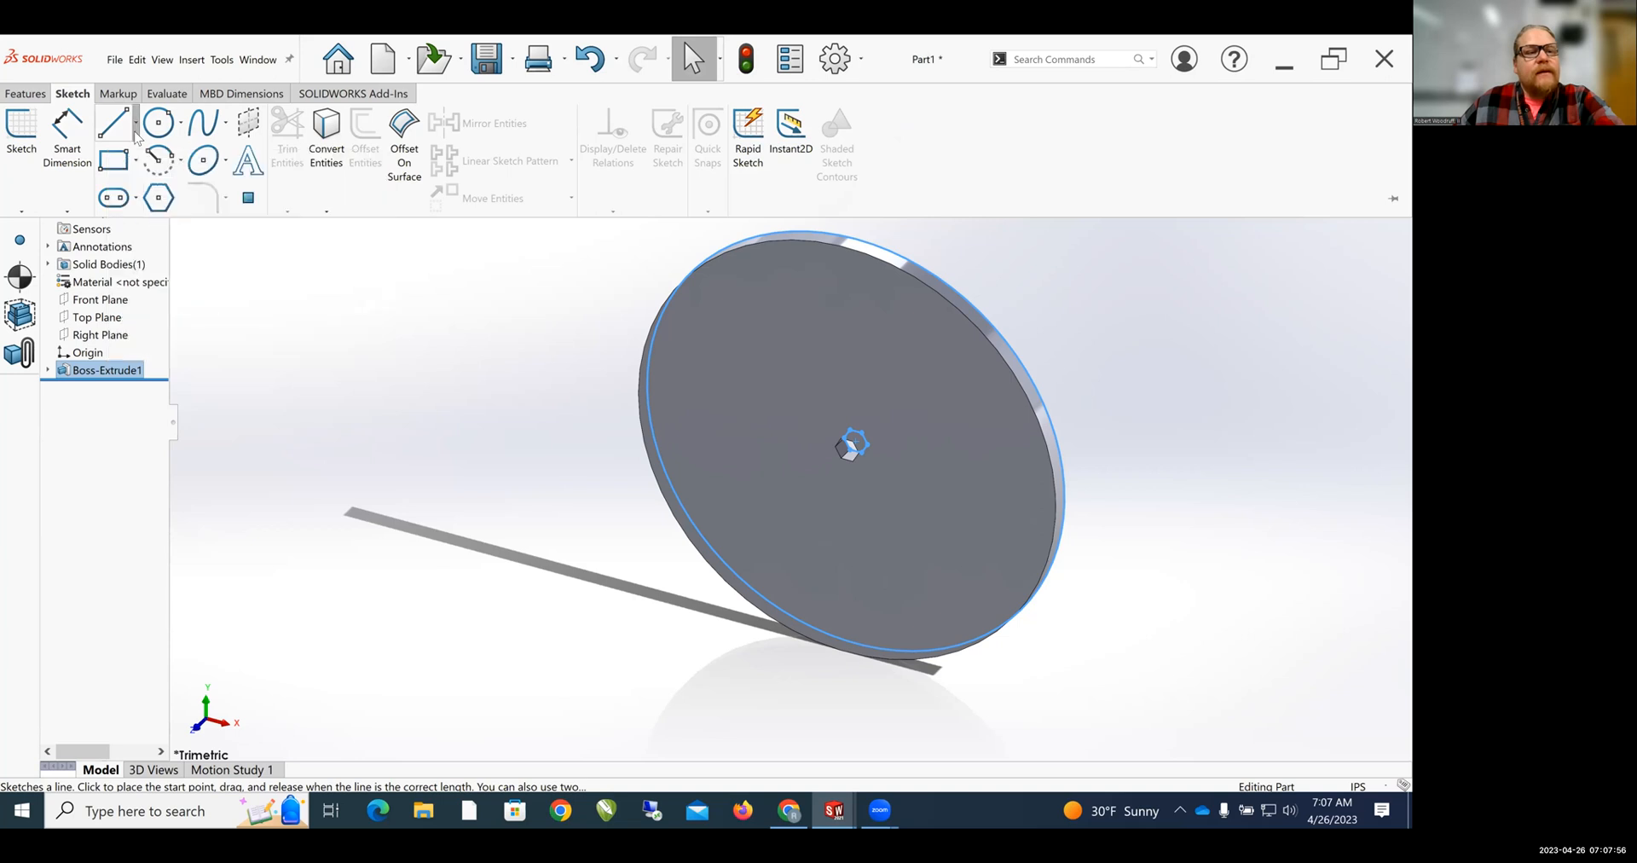
{"action": "left_click", "coordinate": [134, 138]}
{"action": "left_click", "coordinate": [144, 169]}
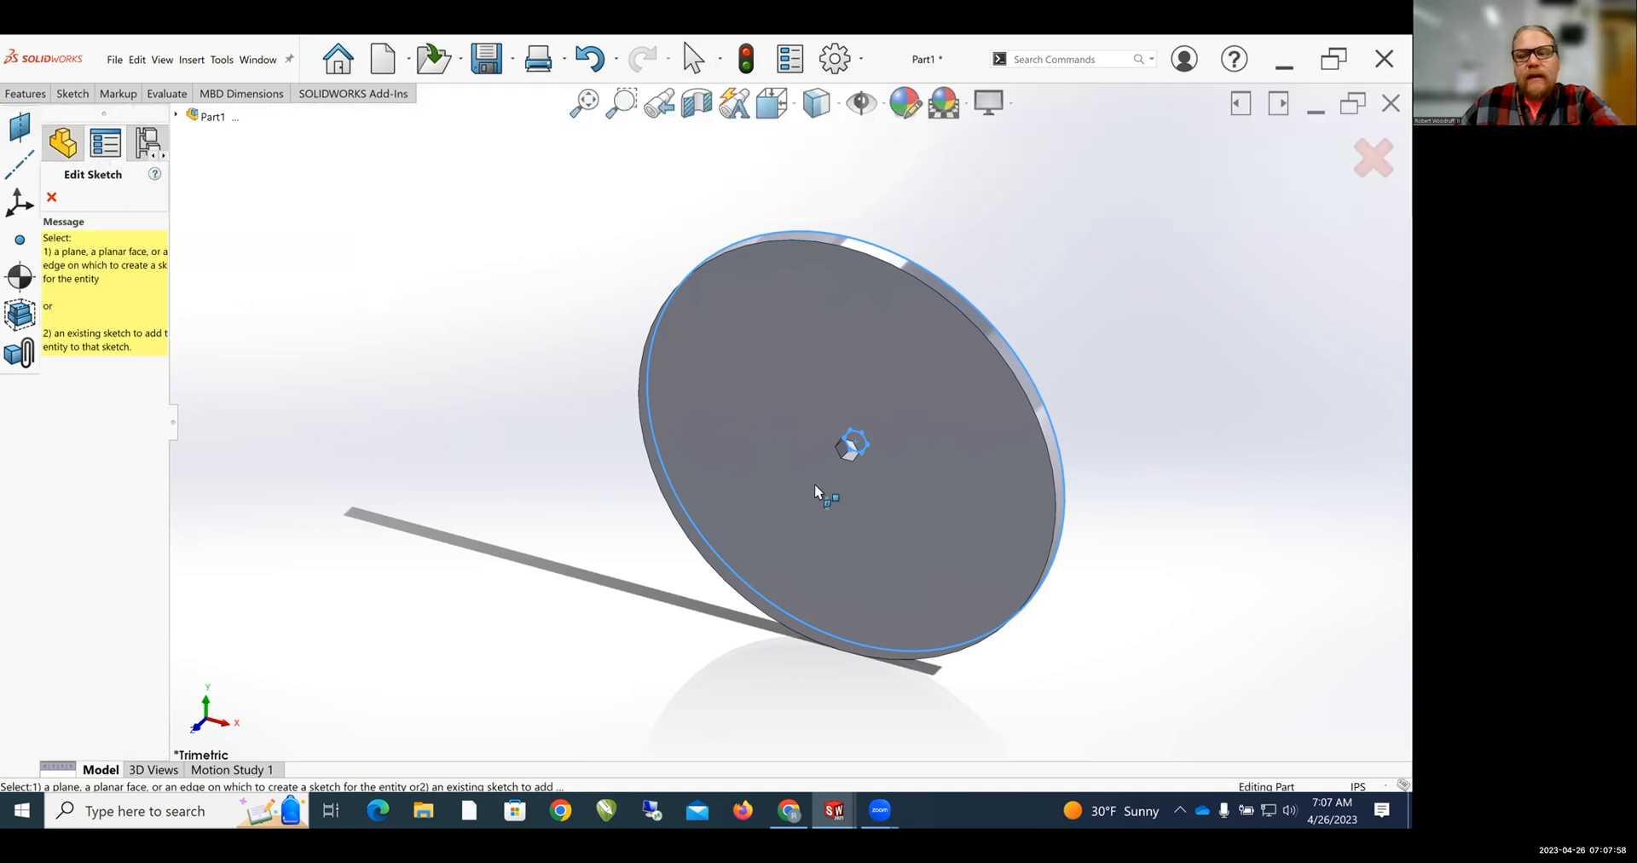
{"action": "left_click", "coordinate": [760, 435]}
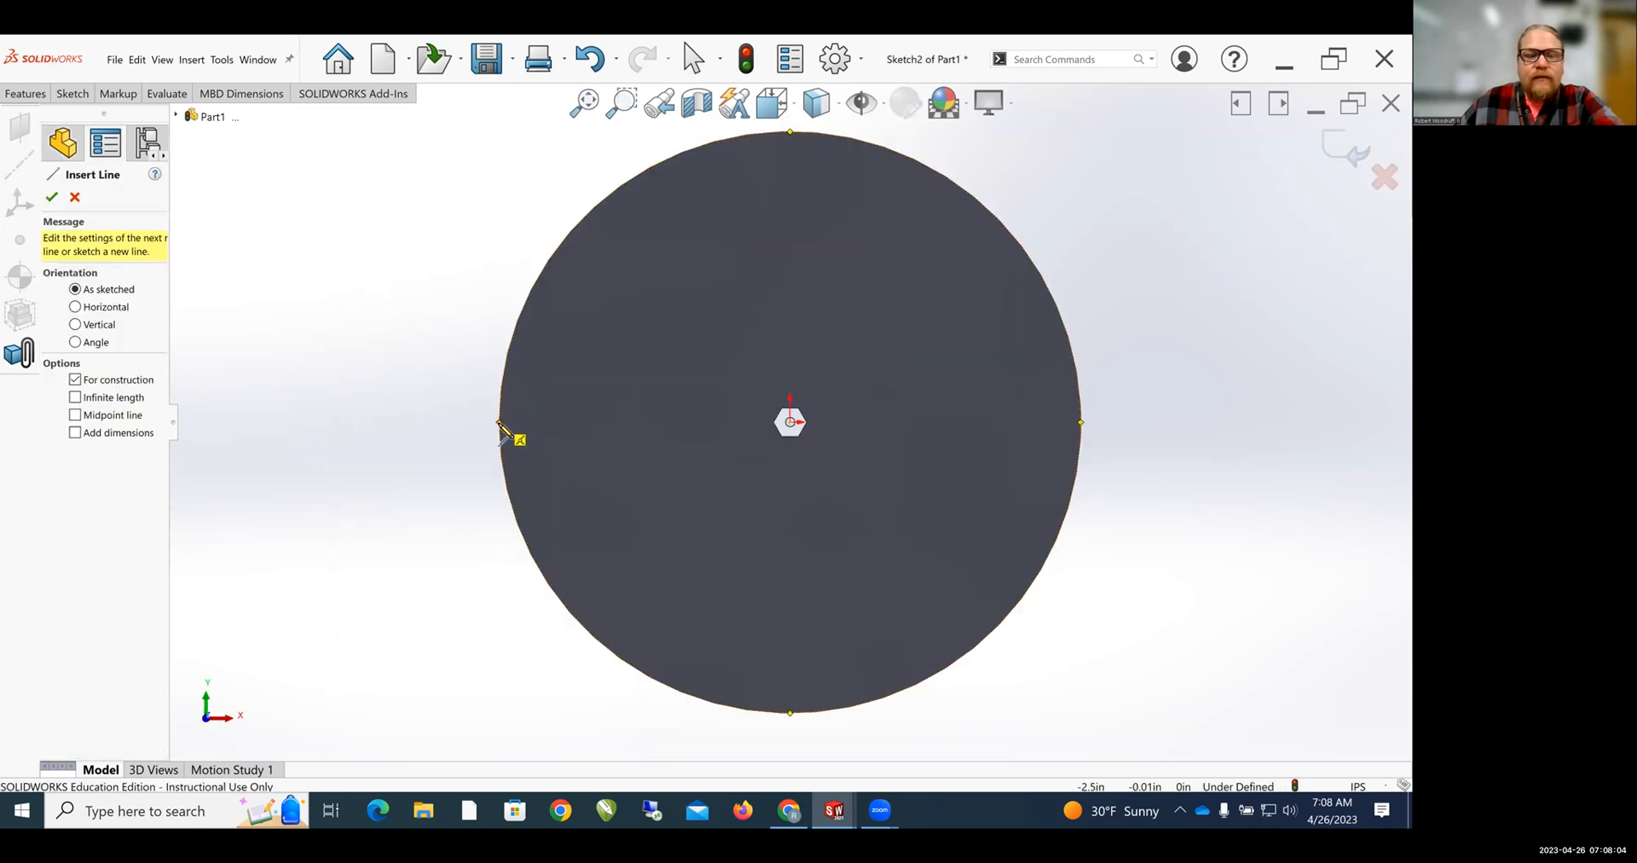
{"action": "left_click", "coordinate": [499, 422]}
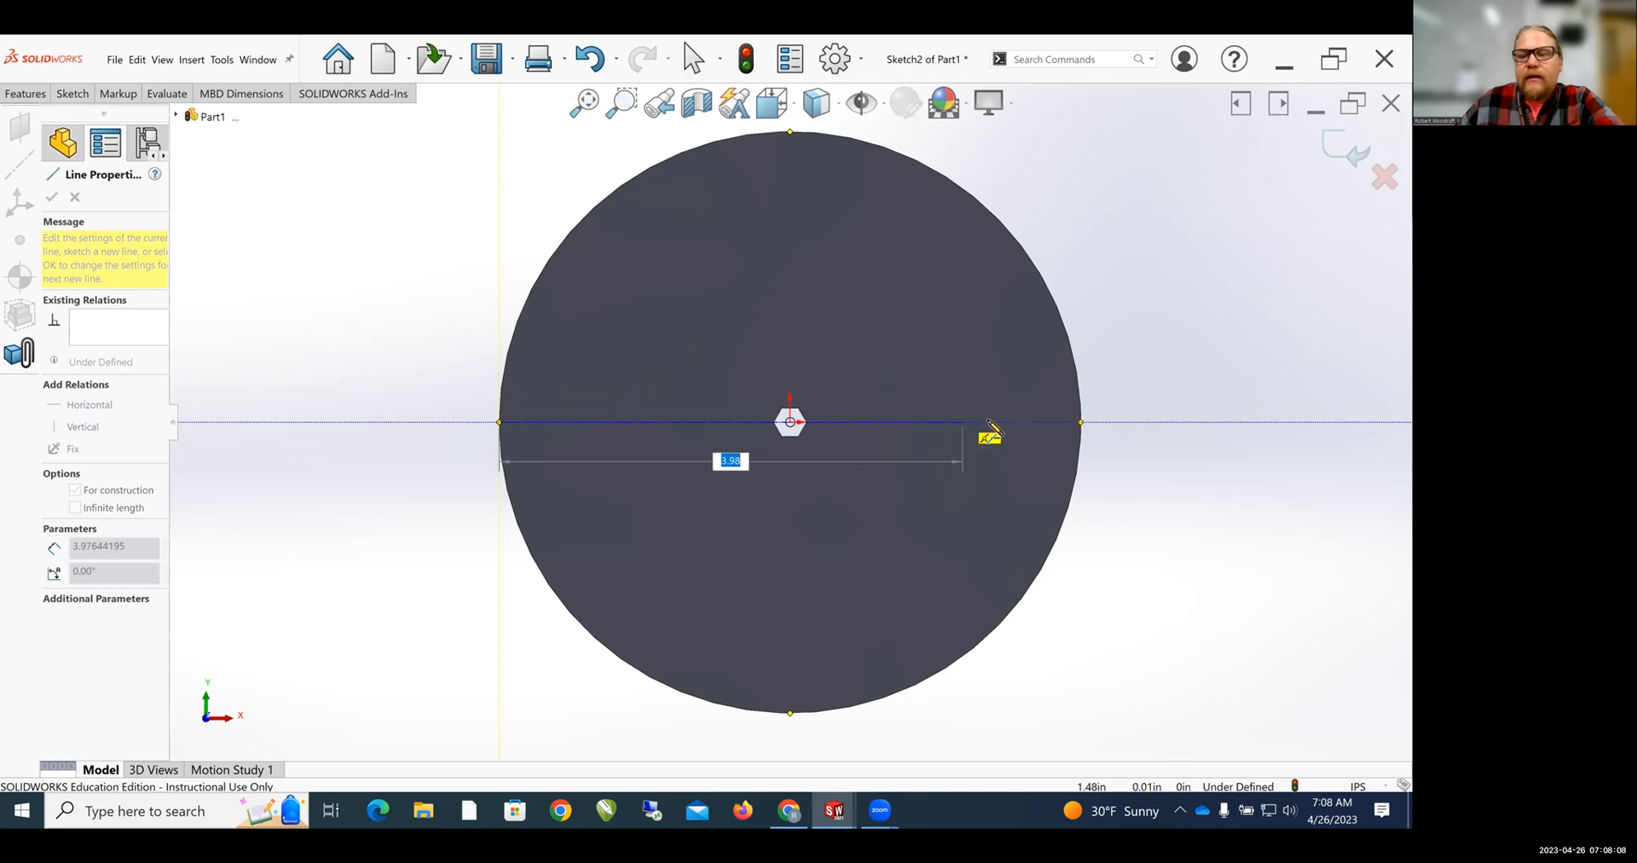
{"action": "left_click", "coordinate": [1079, 423]}
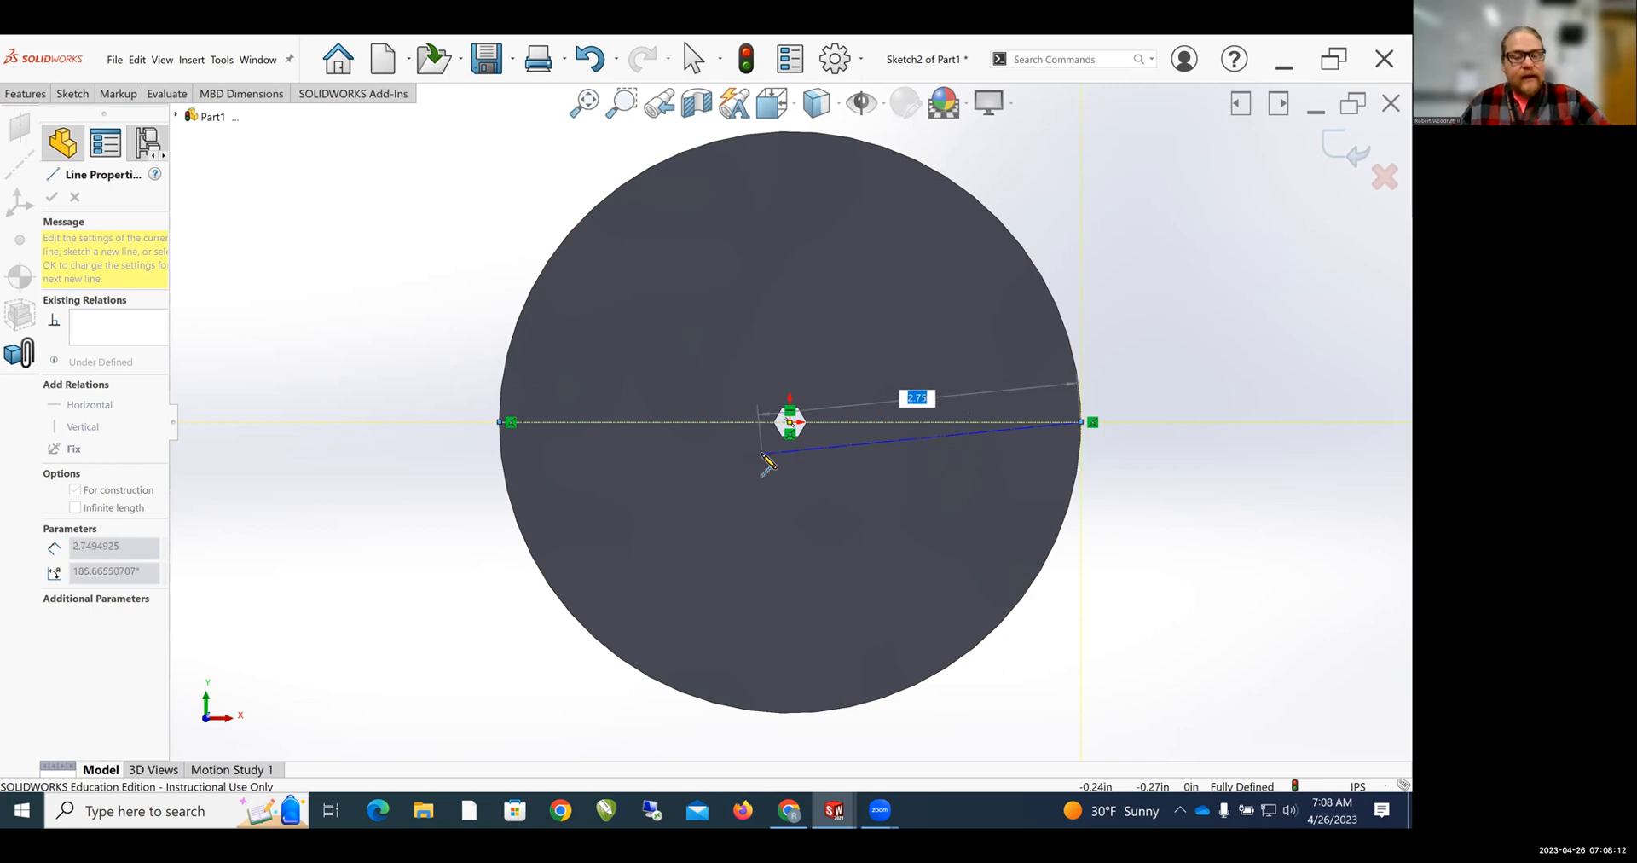
{"action": "key", "text": "Escape"}
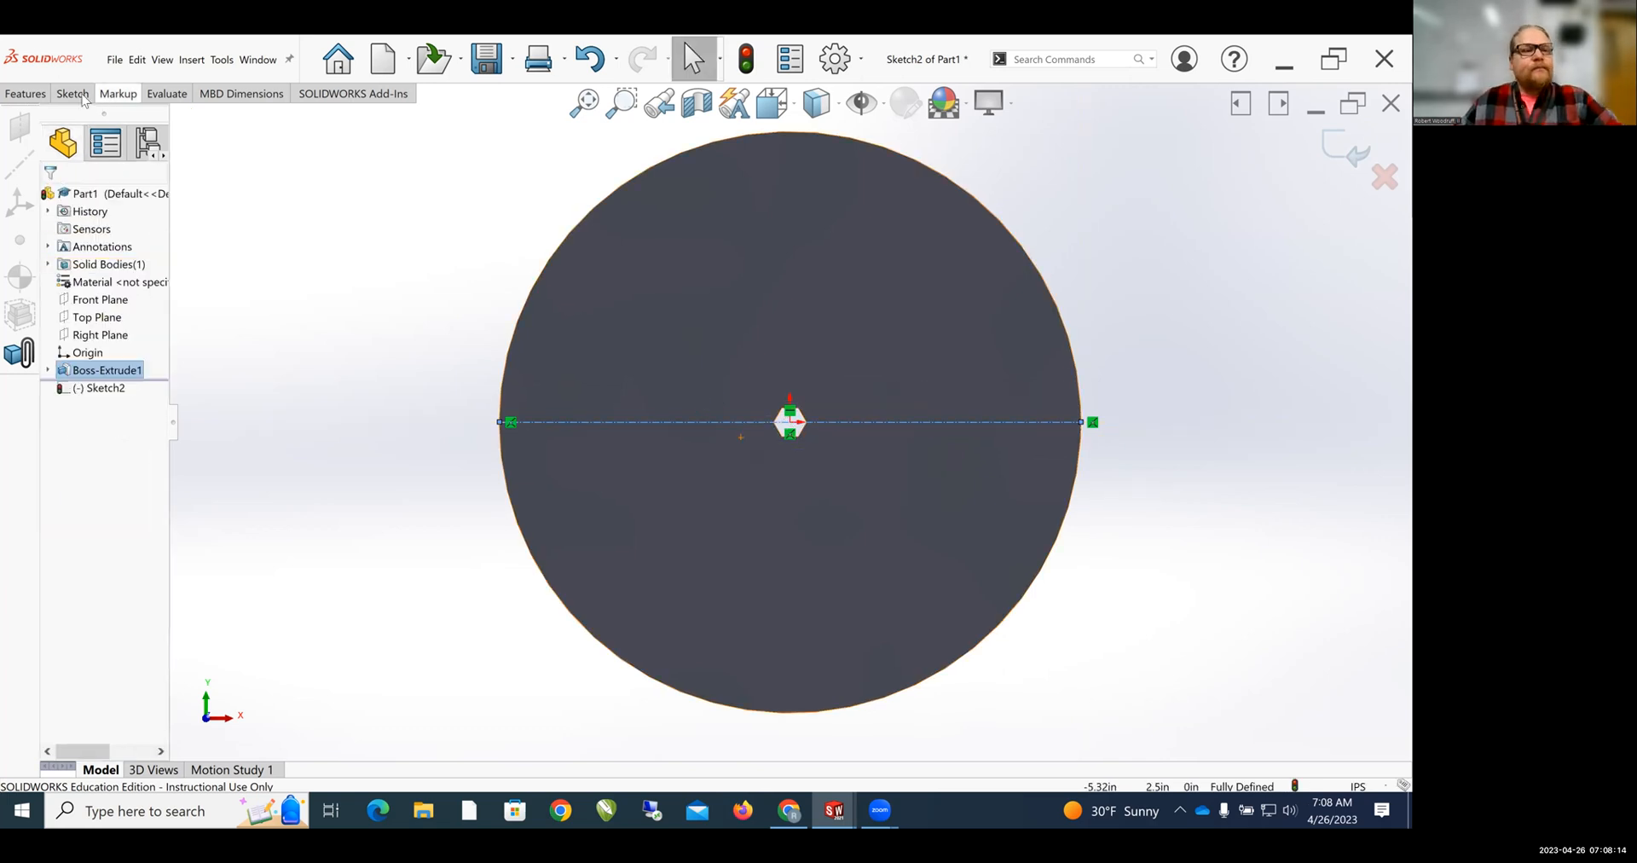
- Sketch a circle about 0.33 in in diameter on the centreline, about 0.91 in left of the origin
{"action": "left_click", "coordinate": [73, 94]}
{"action": "left_click", "coordinate": [152, 124]}
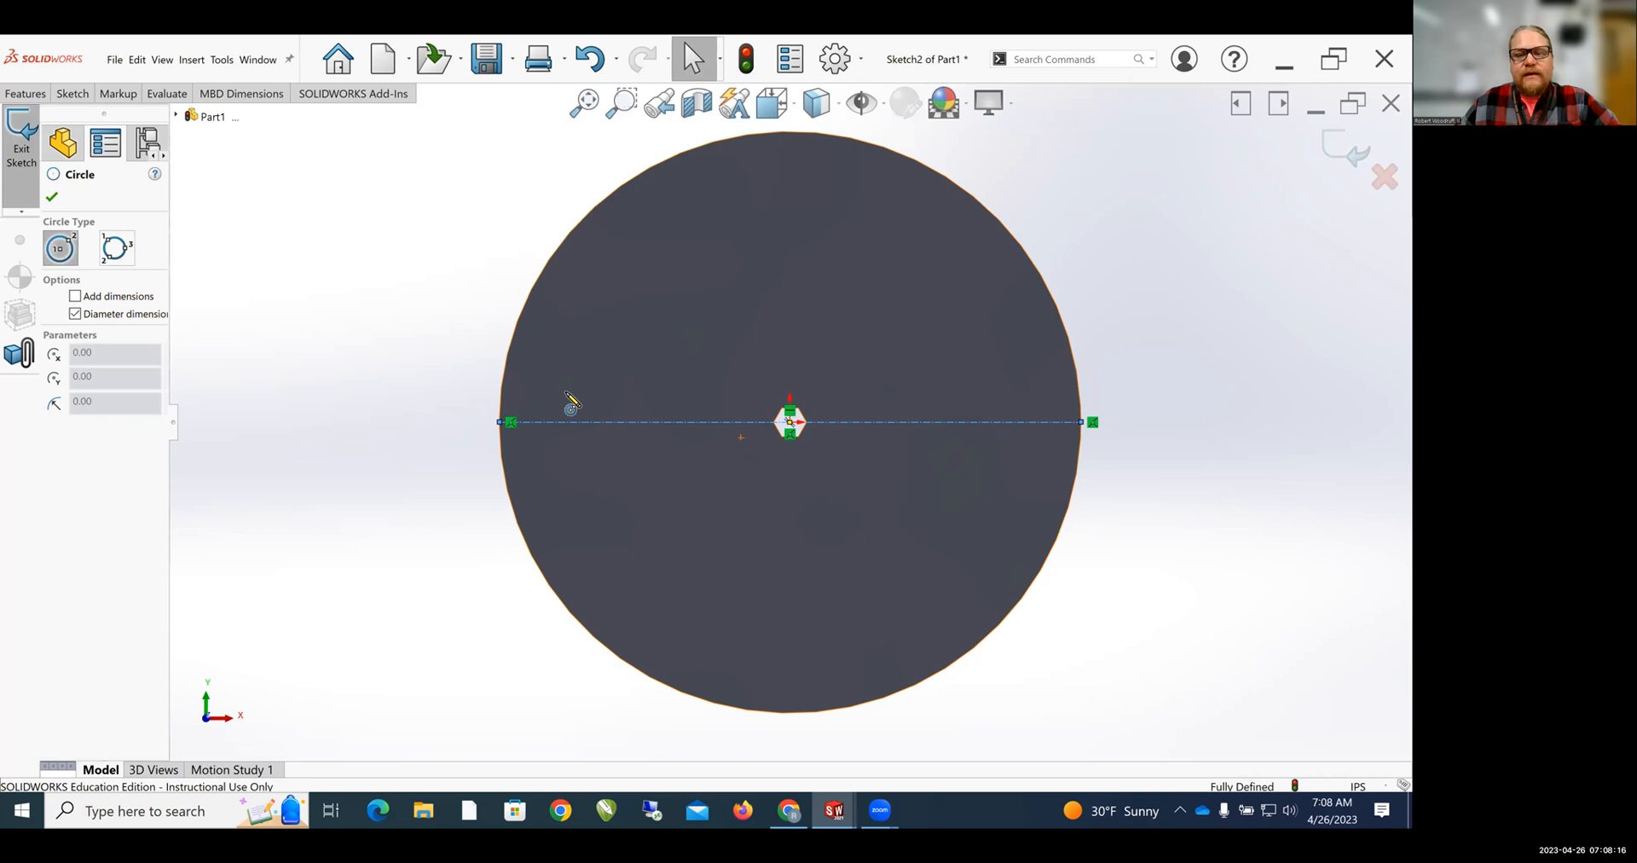
{"action": "left_click", "coordinate": [684, 421]}
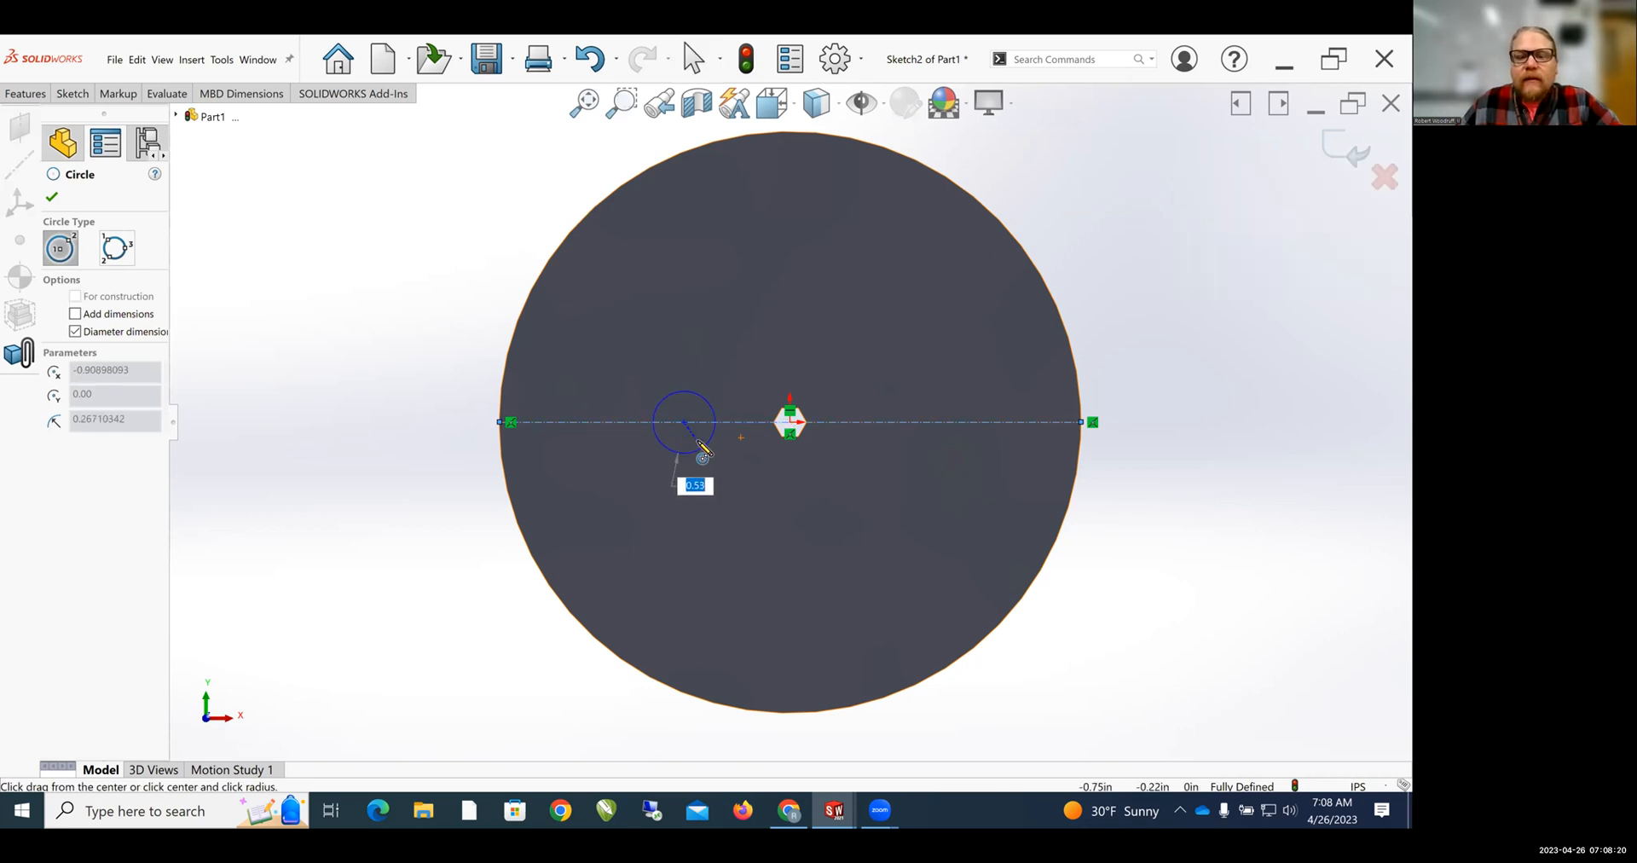
{"action": "left_click", "coordinate": [697, 449]}
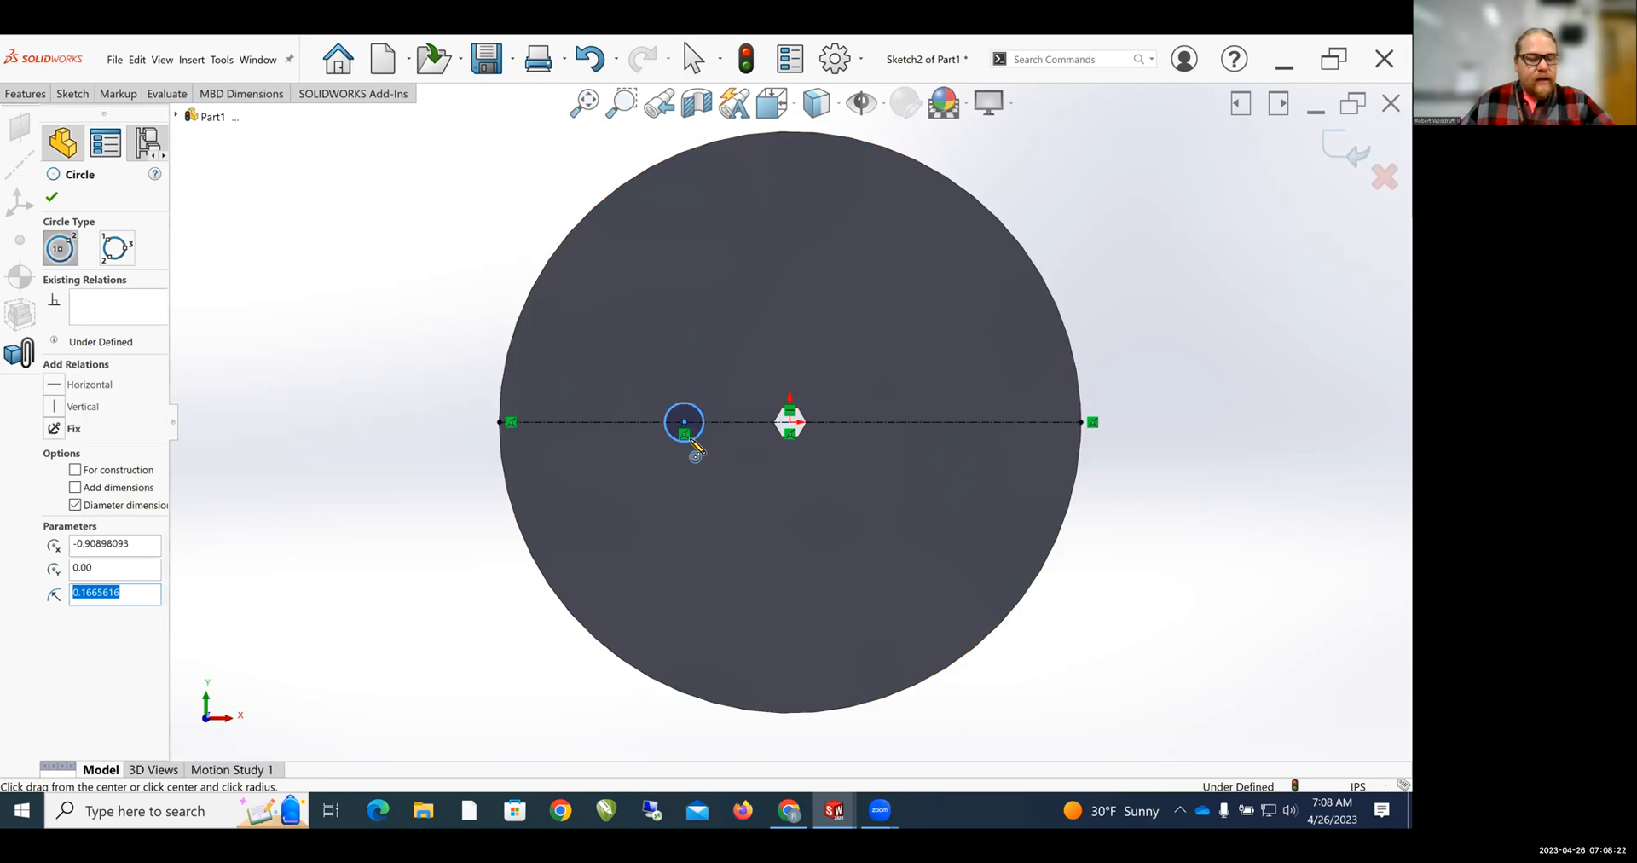
{"action": "key", "text": "Escape"}
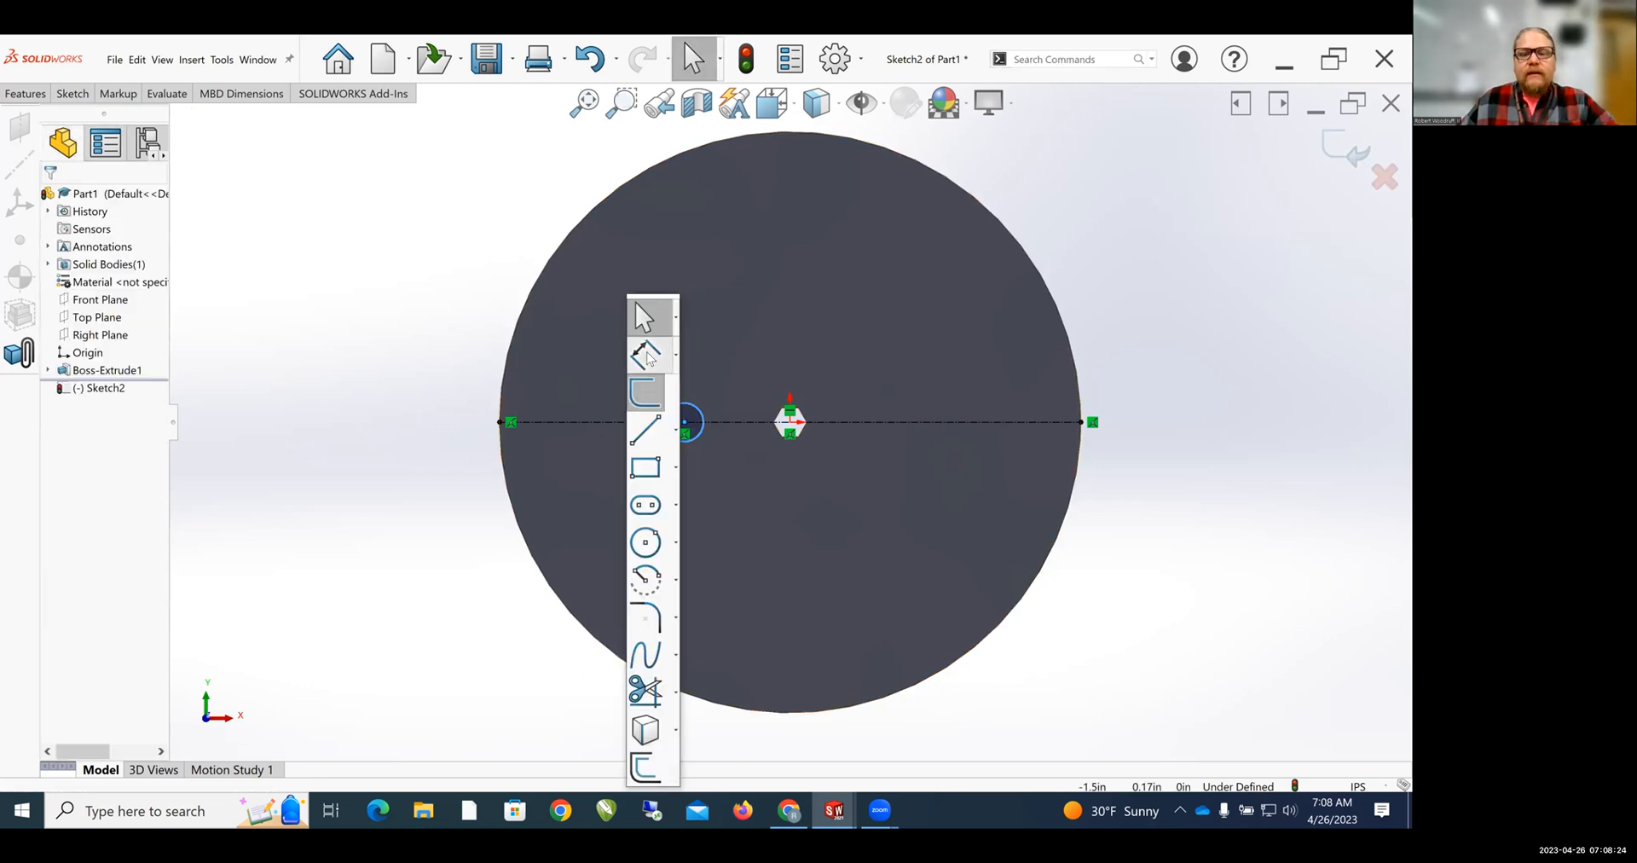
- Dimension the small circle's diameter and set it to 0.125 in
{"action": "left_click", "coordinate": [650, 358]}
{"action": "left_click", "coordinate": [696, 440]}
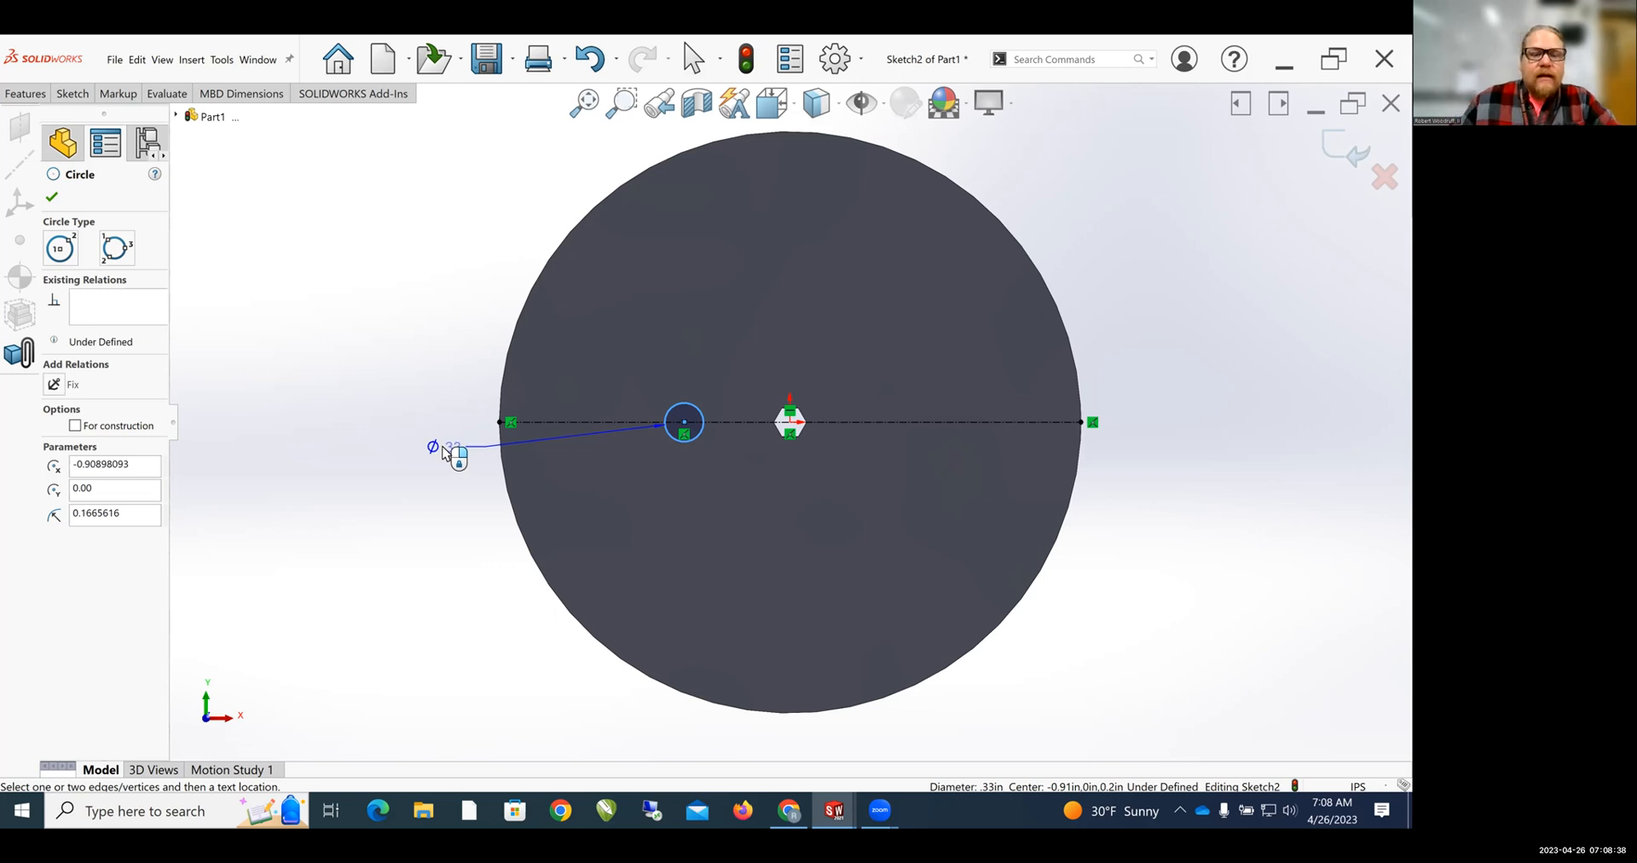
{"action": "left_click", "coordinate": [443, 447]}
{"action": "type", "text": ".125"}
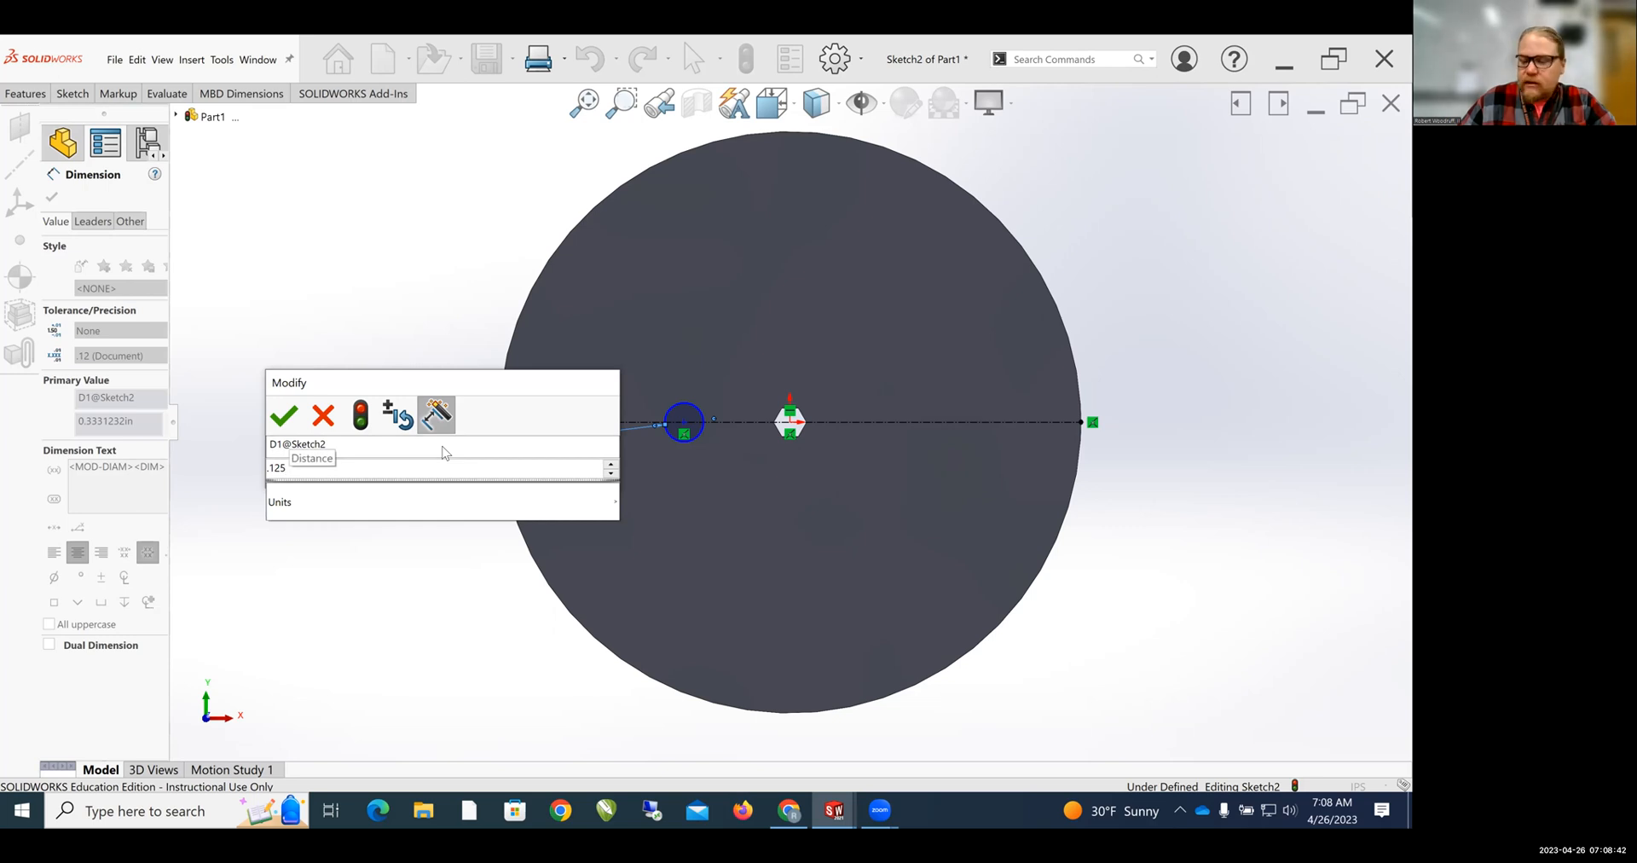
{"action": "key", "text": "Return"}
- Dimension the distance from the small circle's centre to the origin and set it to 0.65 in
{"action": "scroll", "coordinate": [716, 426], "scroll_direction": "down", "scroll_amount": 2}
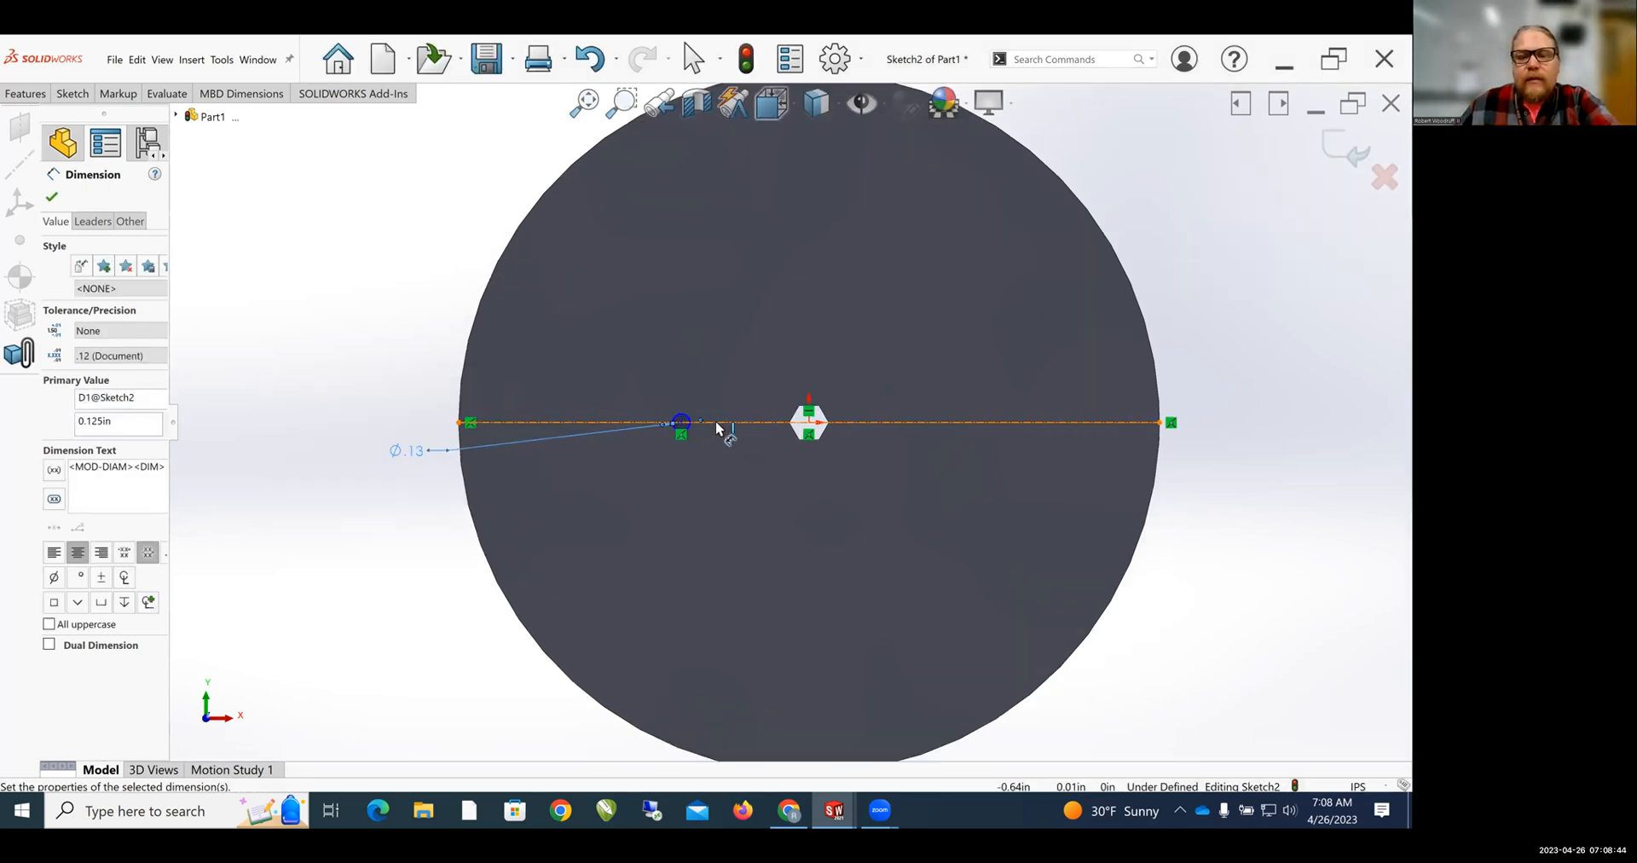
{"action": "scroll", "coordinate": [717, 422], "scroll_direction": "down", "scroll_amount": 3}
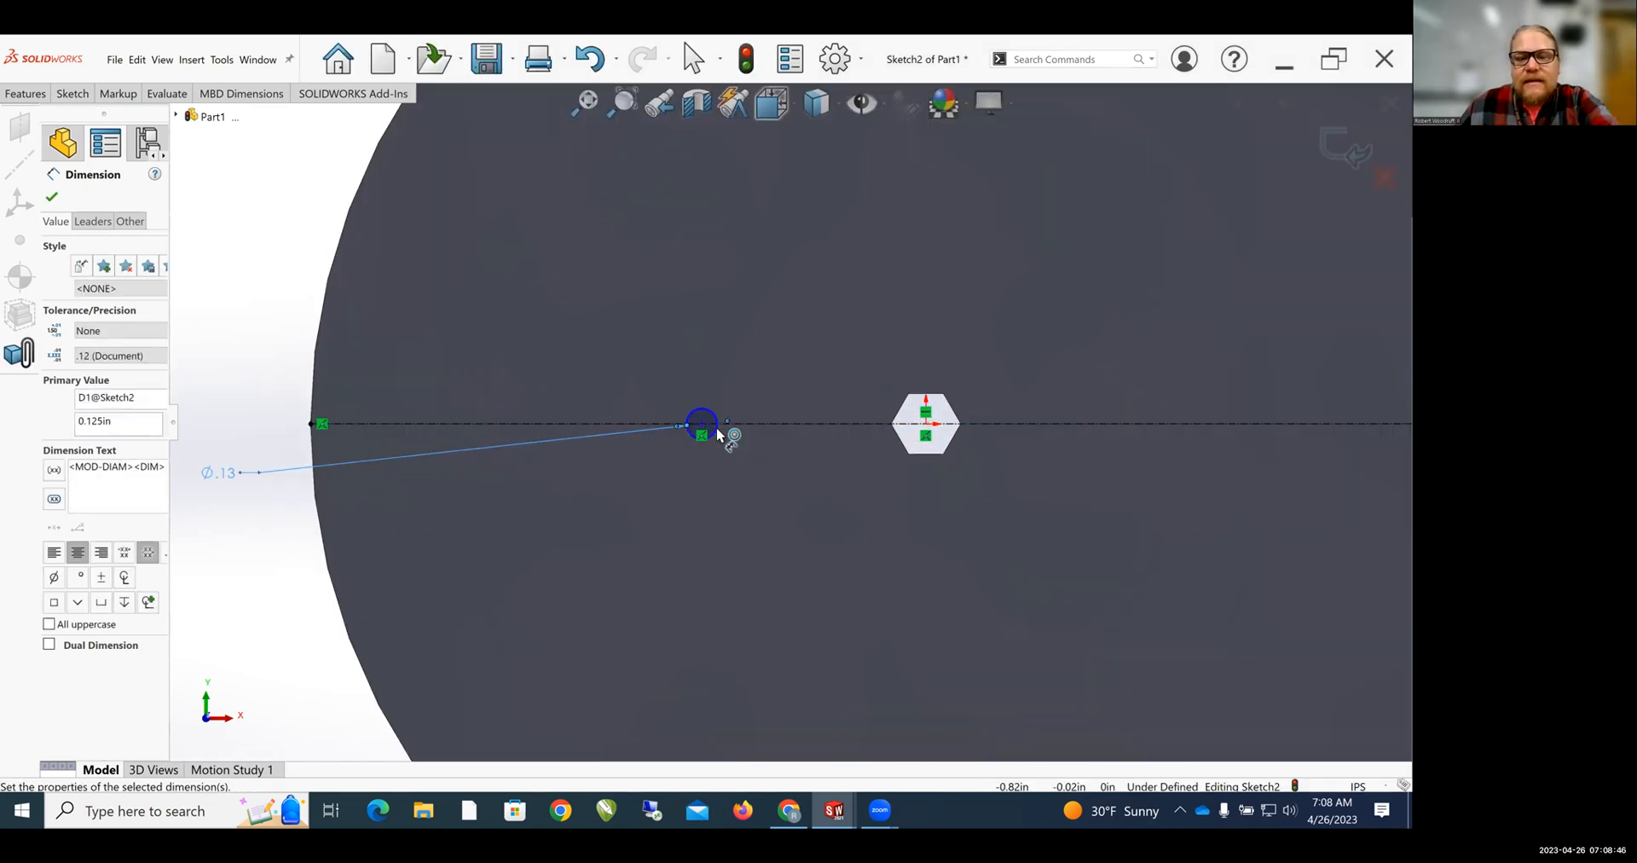
{"action": "left_click", "coordinate": [702, 424]}
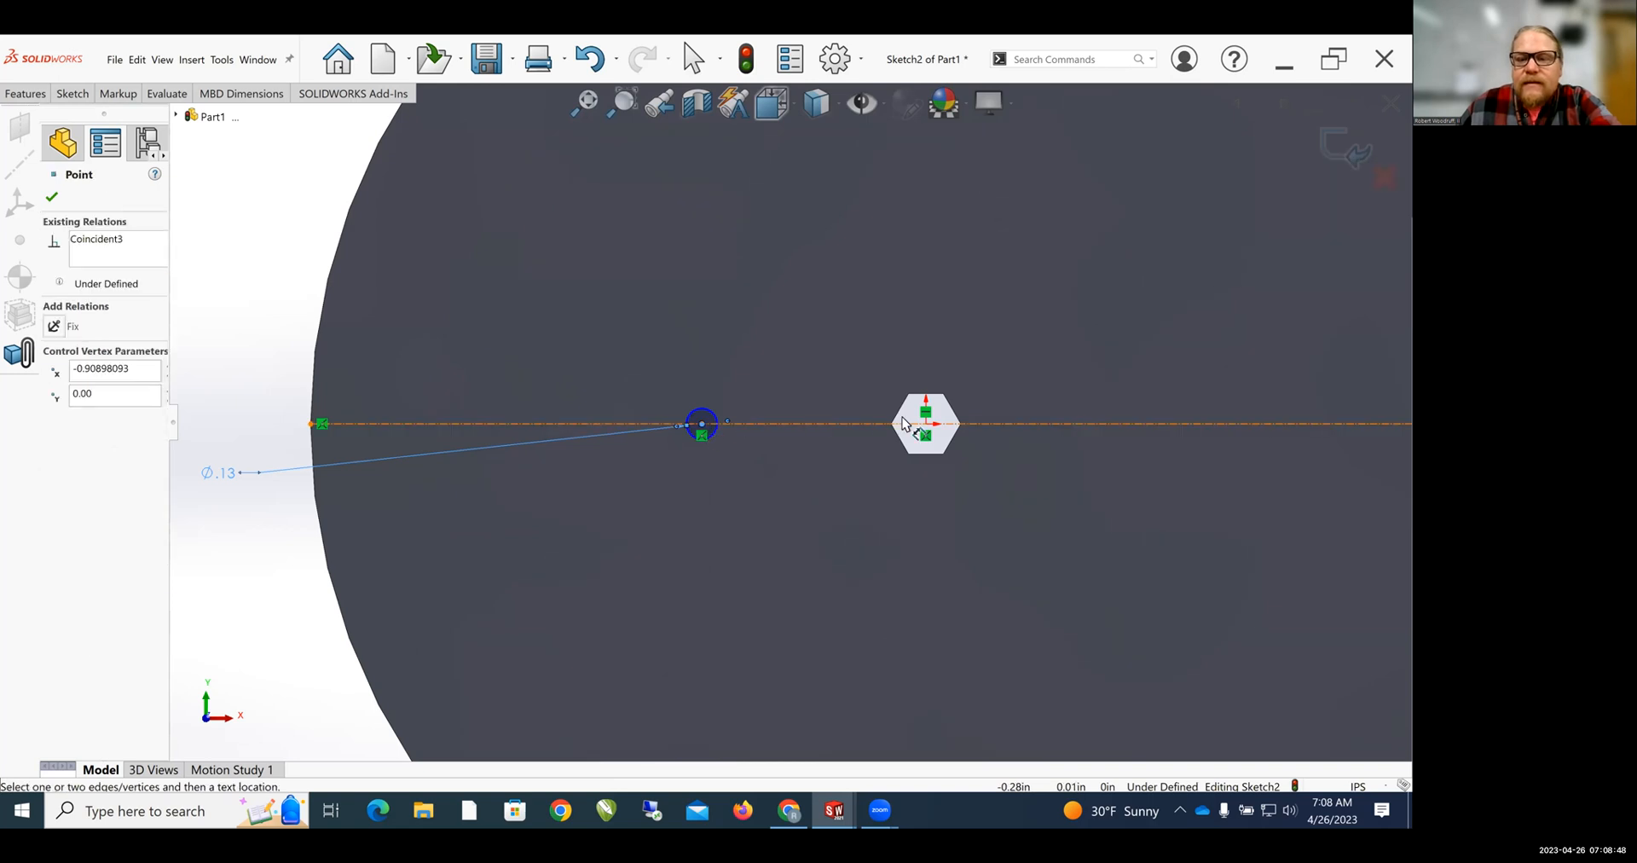
{"action": "left_click", "coordinate": [926, 423]}
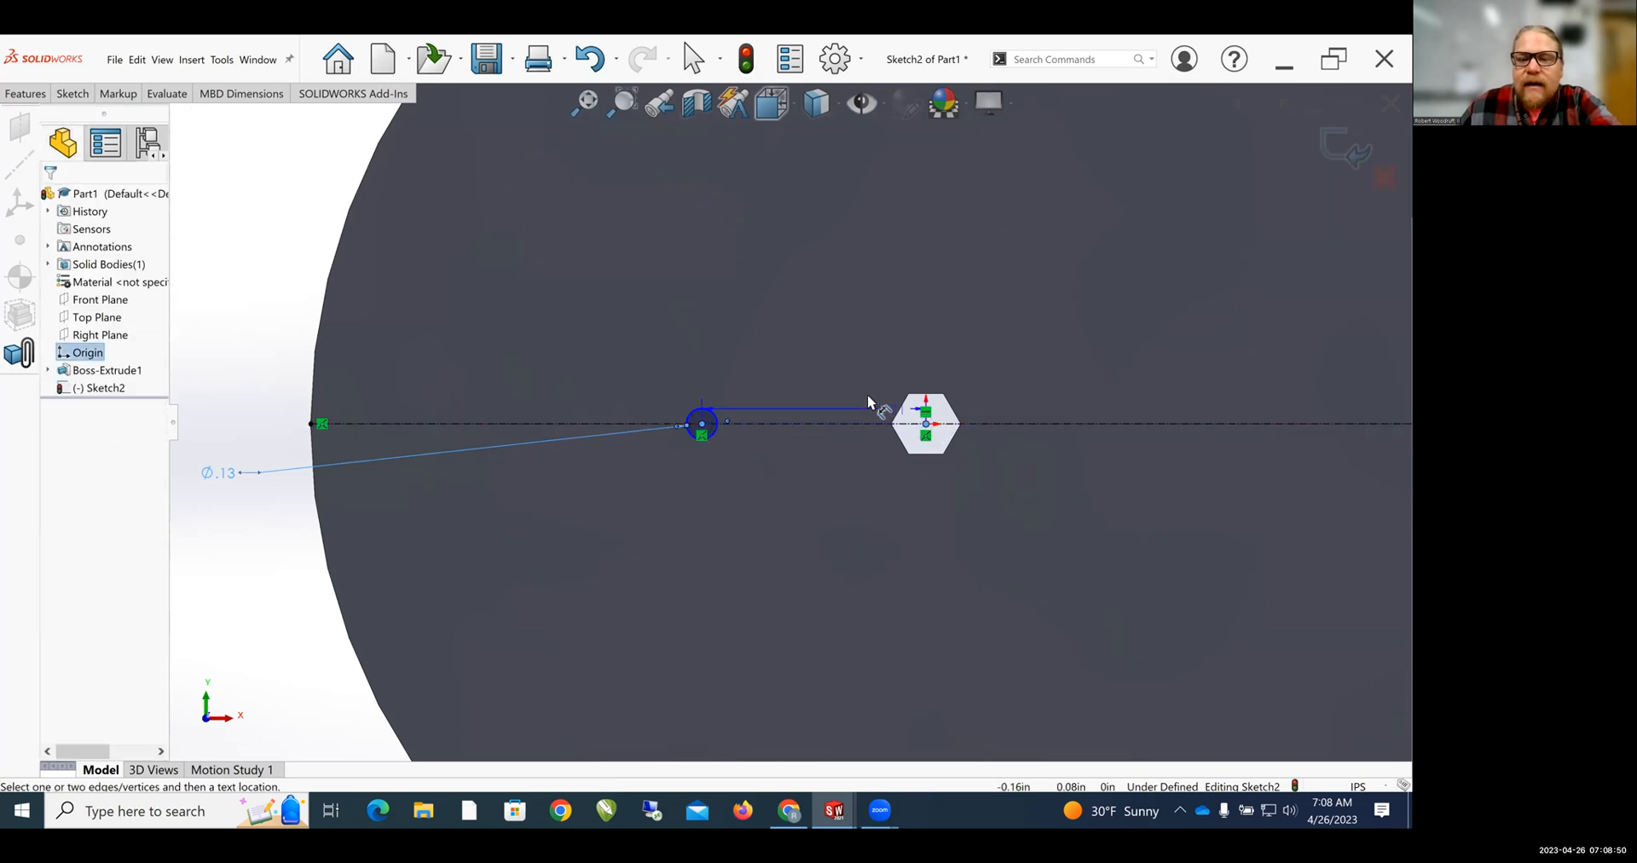
{"action": "left_click", "coordinate": [801, 369]}
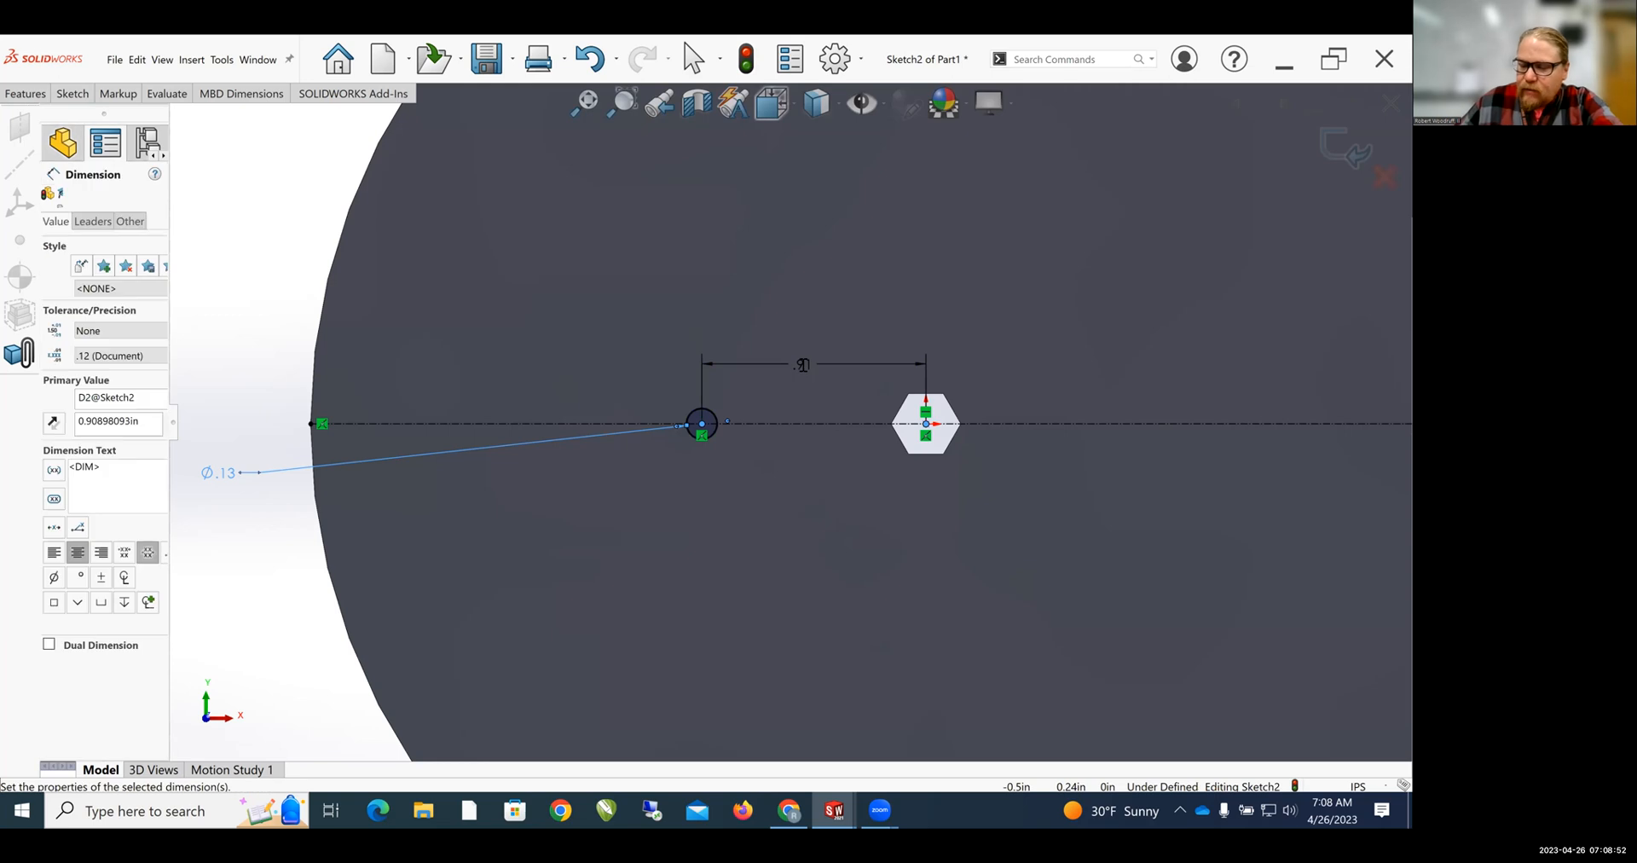
{"action": "key", "text": "BackSpace"}
{"action": "type", "text": ".65"}
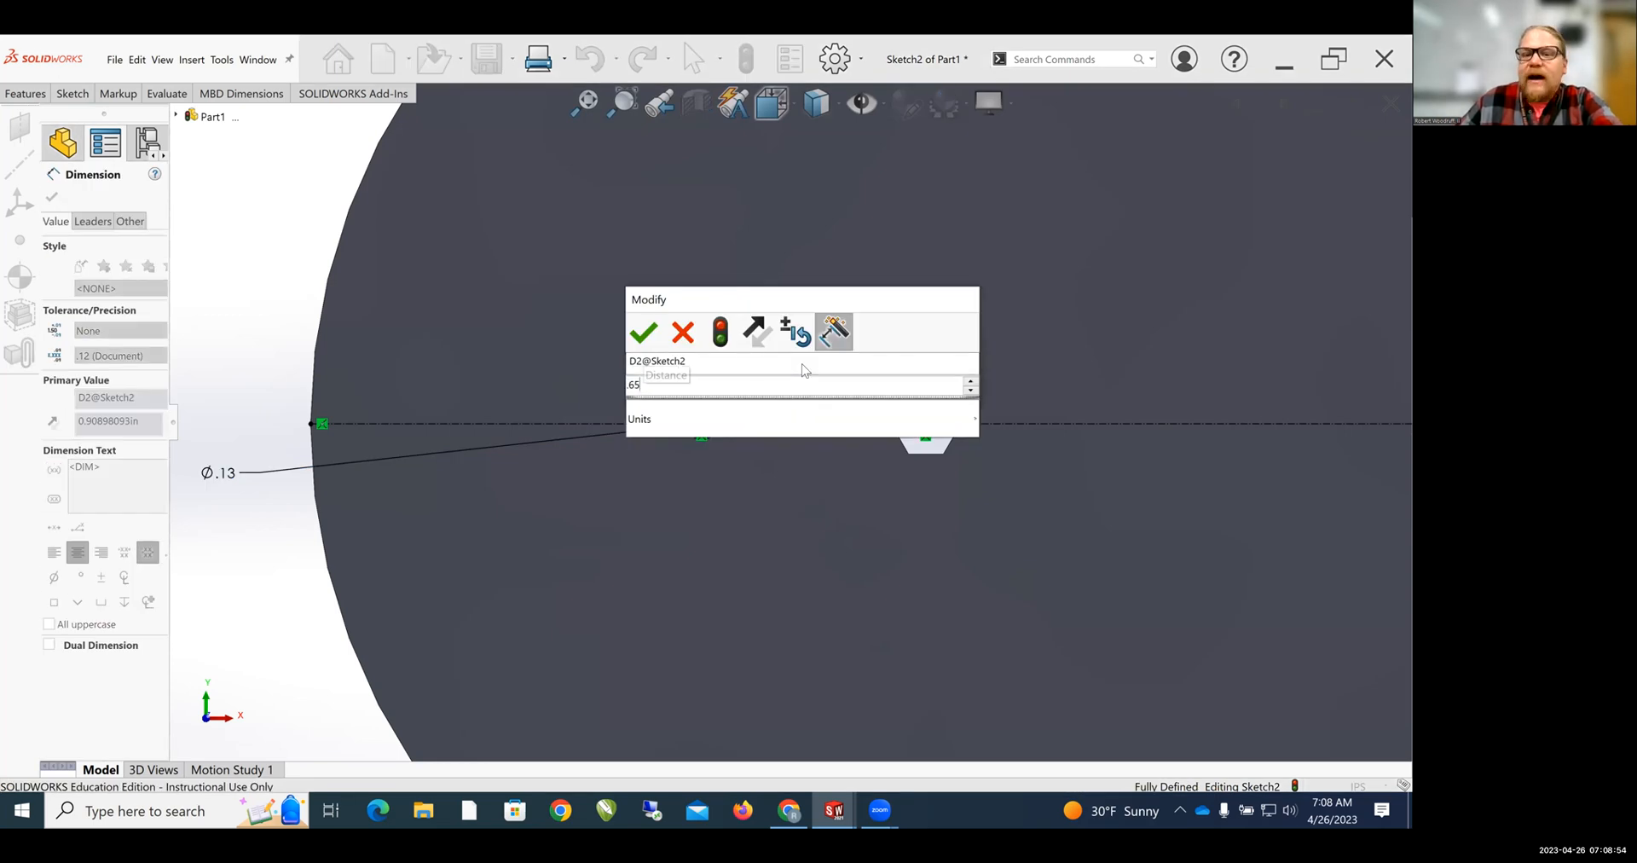
{"action": "key", "text": "Return"}
- Check the hole diameter and spacing of Cut-Extrude1 in the New New wheel hub part, then return to the Part1 sketch
{"action": "left_click", "coordinate": [264, 61]}
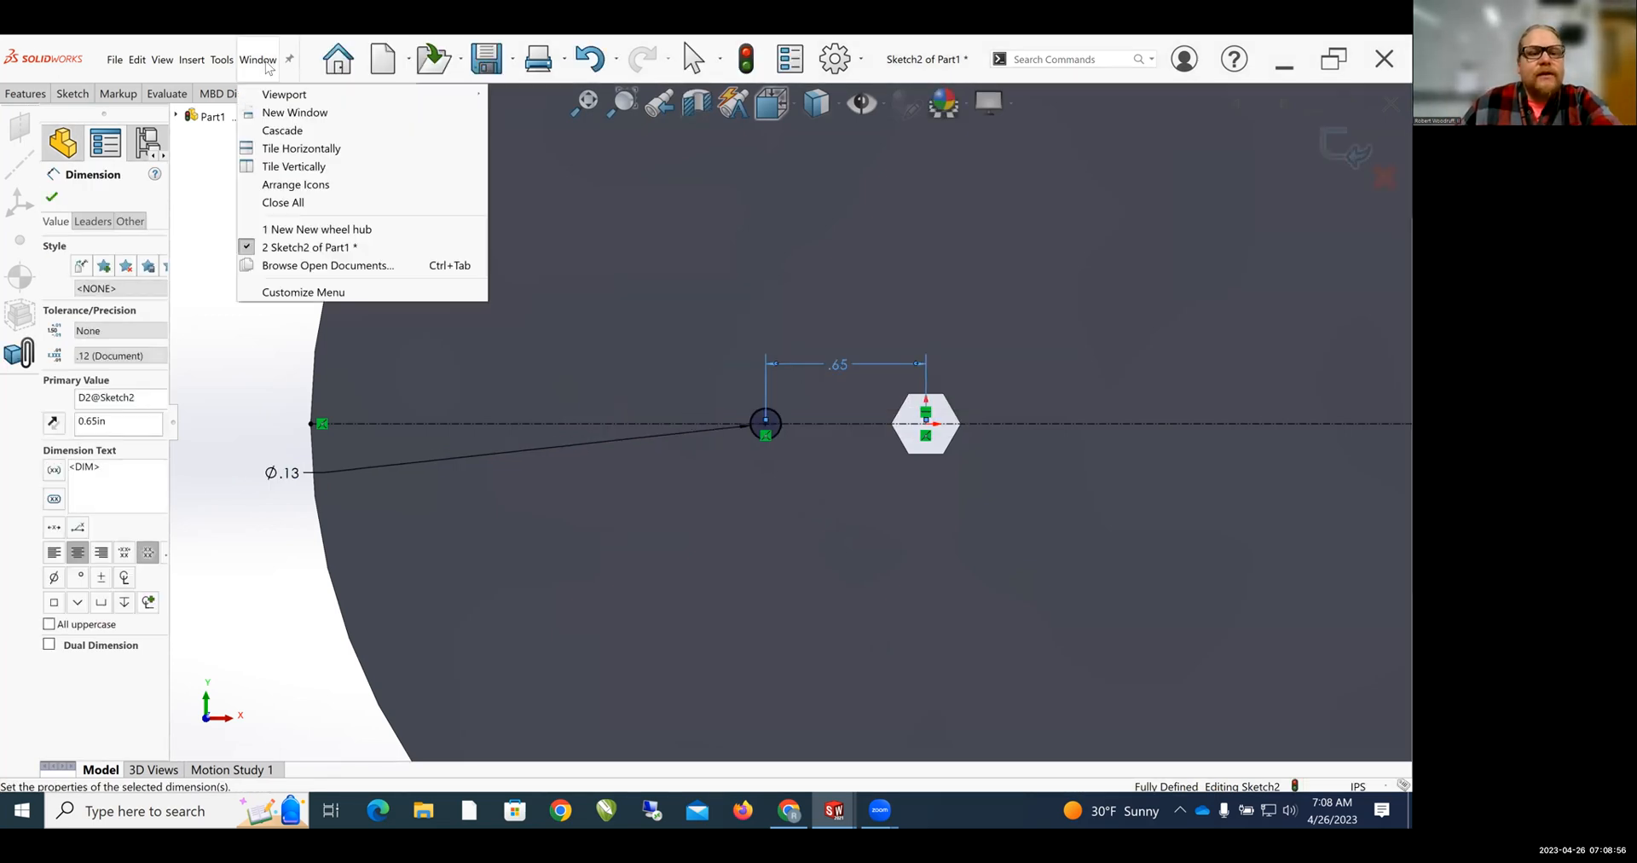
{"action": "left_click", "coordinate": [335, 232]}
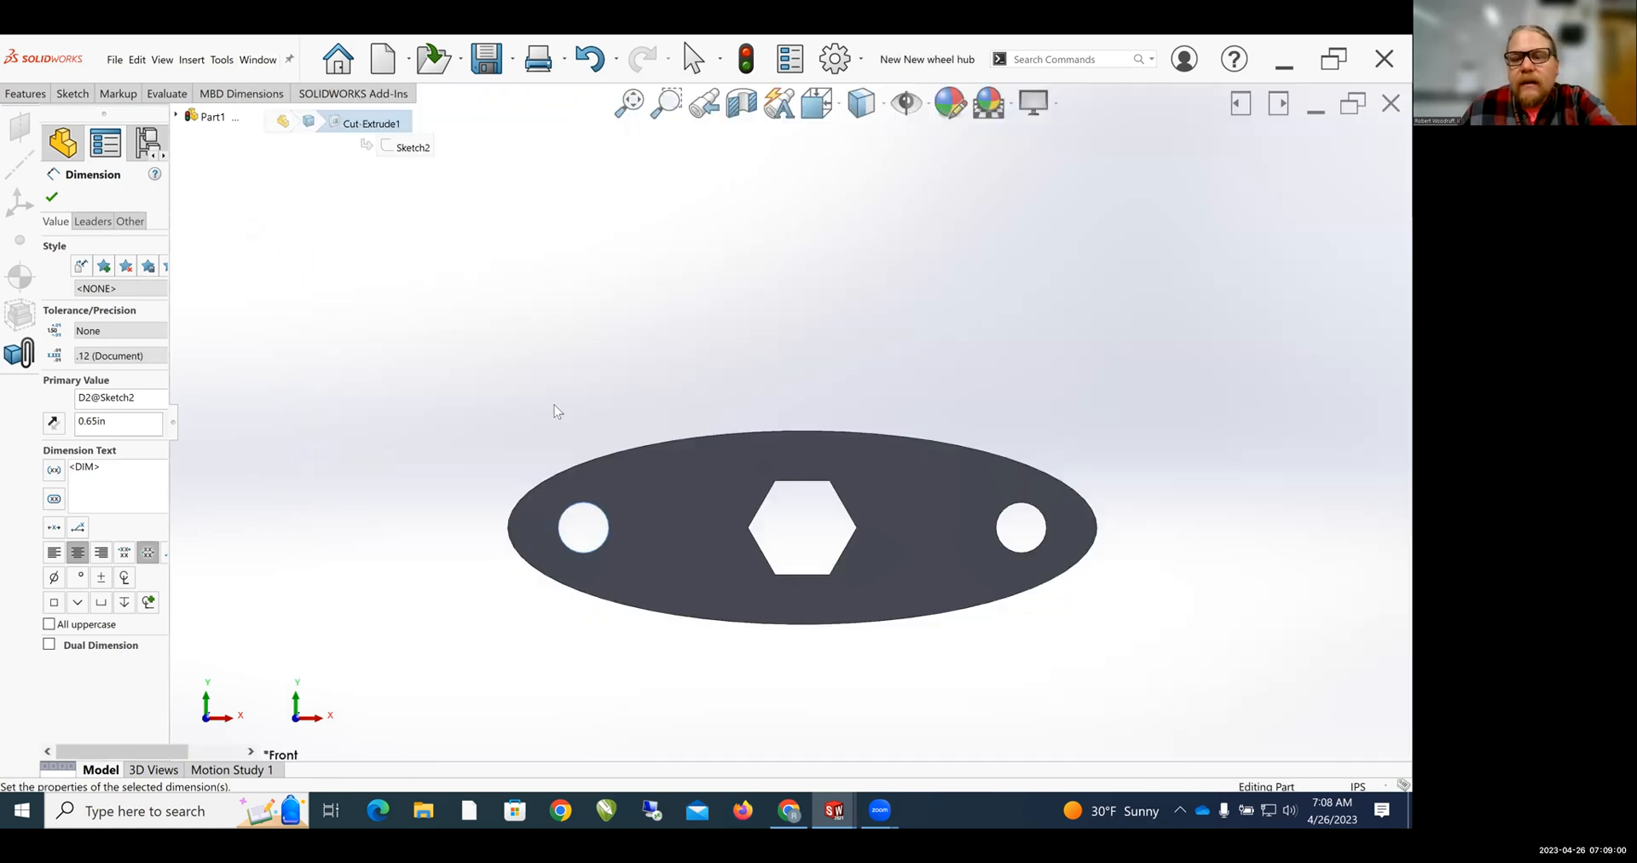
{"action": "left_click", "coordinate": [117, 389]}
{"action": "left_click", "coordinate": [346, 357]}
{"action": "double_click", "coordinate": [120, 389]}
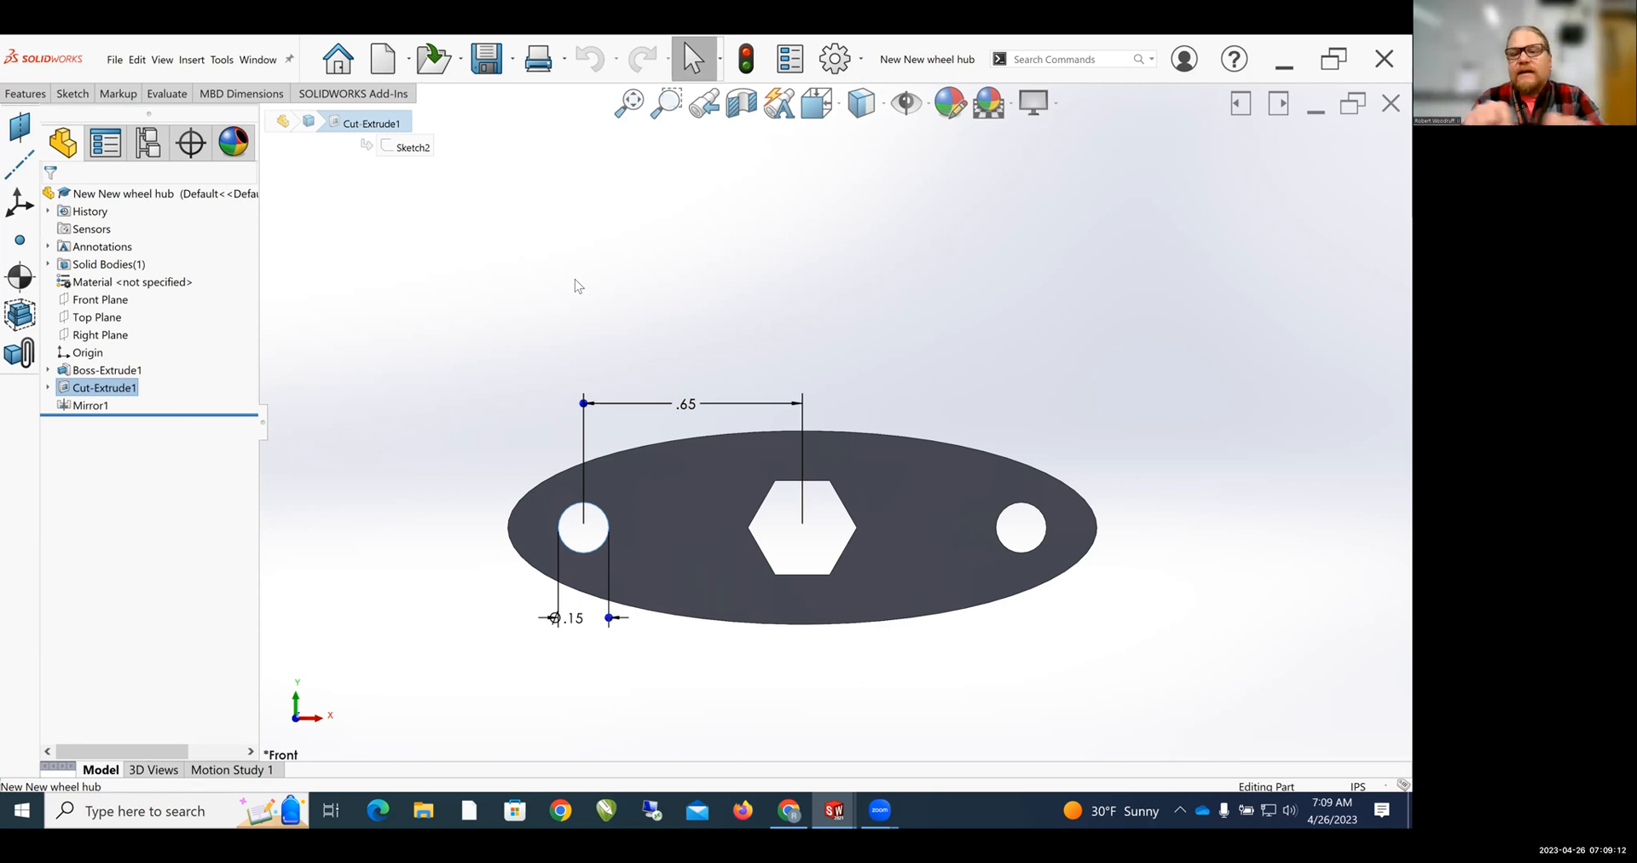
{"action": "left_click", "coordinate": [258, 61]}
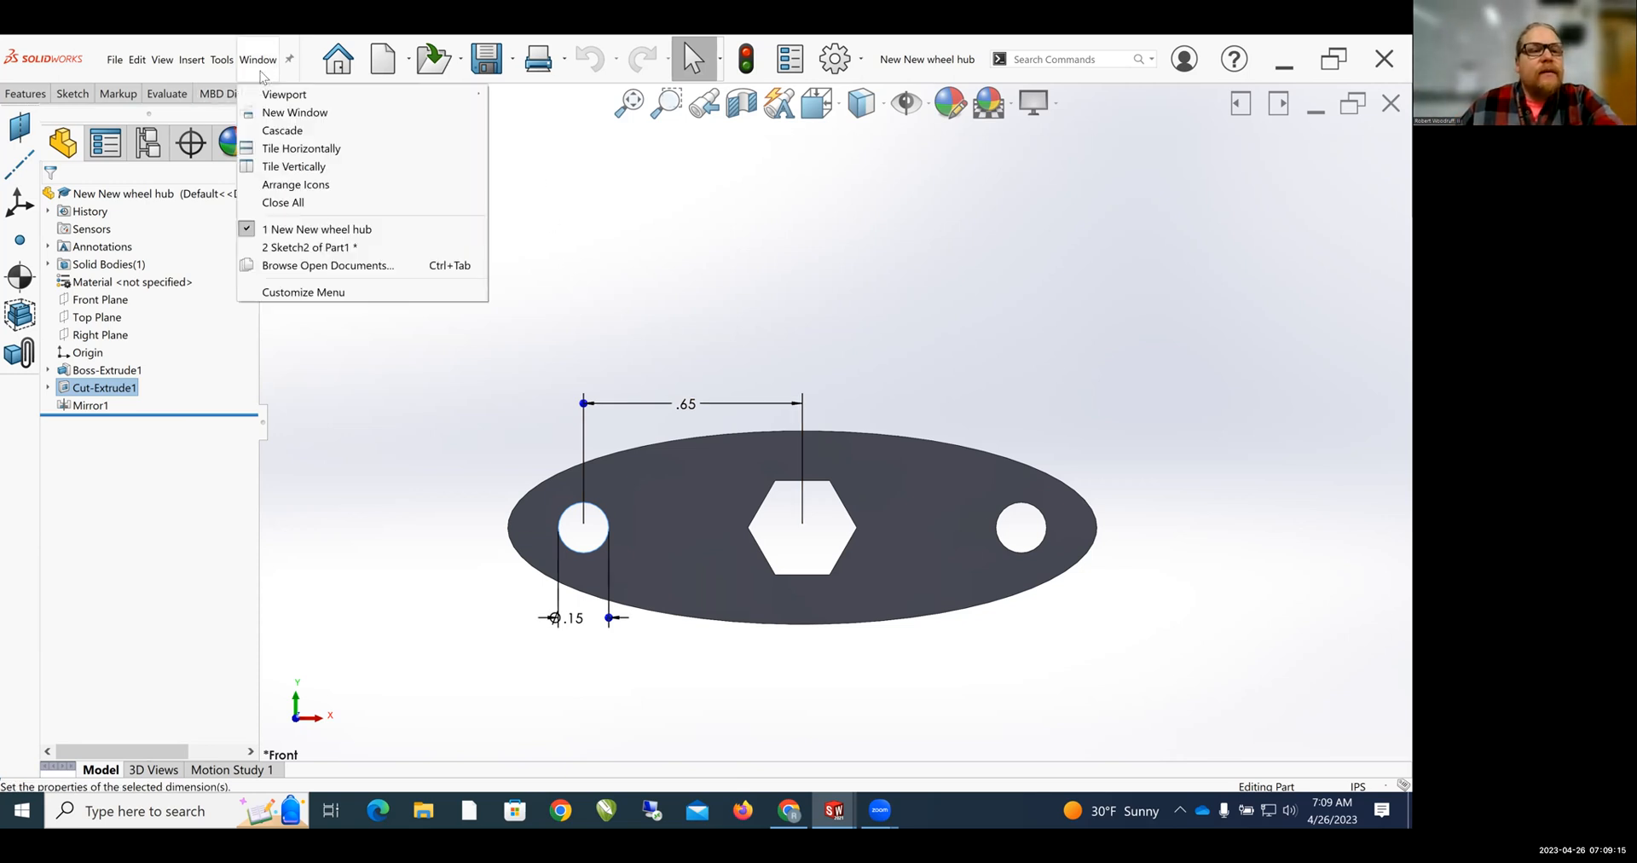
{"action": "left_click", "coordinate": [308, 247]}
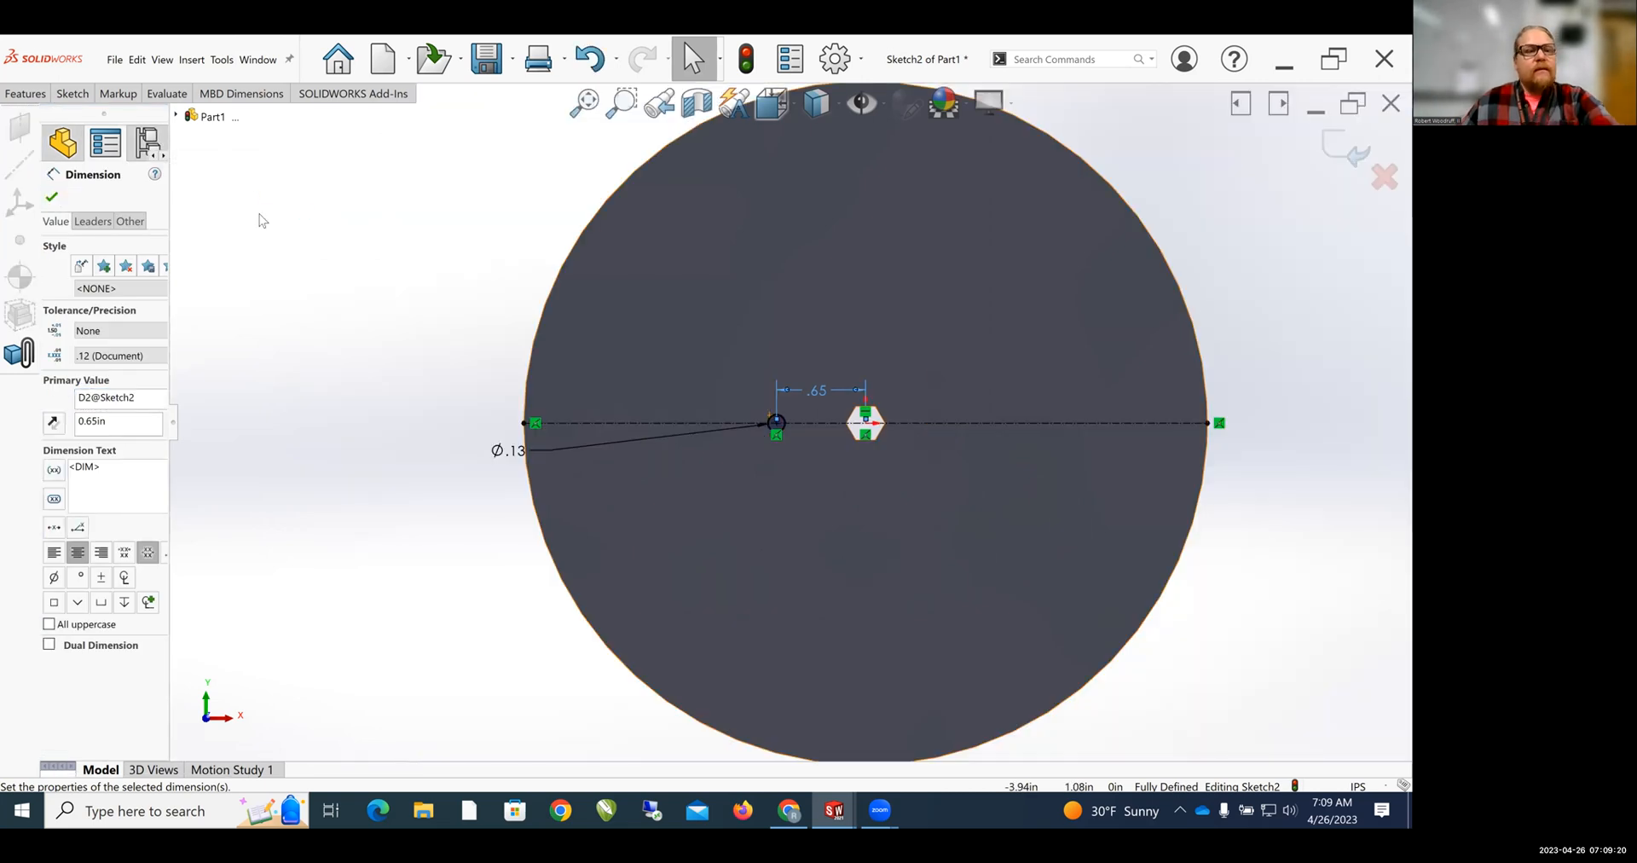
- Cut the small circle through the disc with an Extruded Cut using the Through All end condition
{"action": "left_click", "coordinate": [25, 93]}
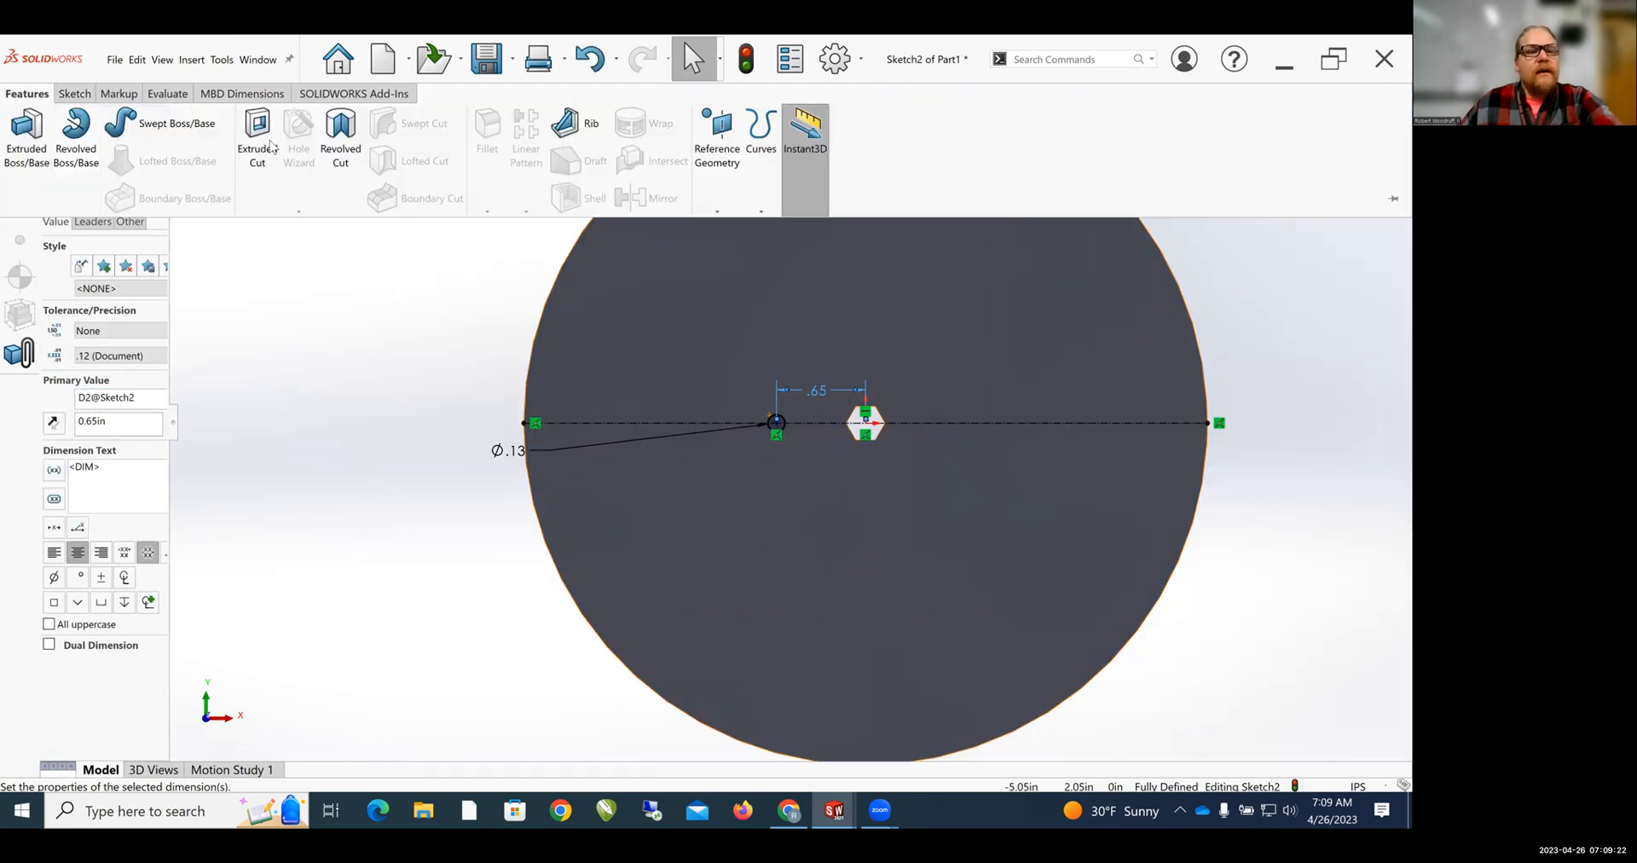
{"action": "left_click", "coordinate": [260, 136]}
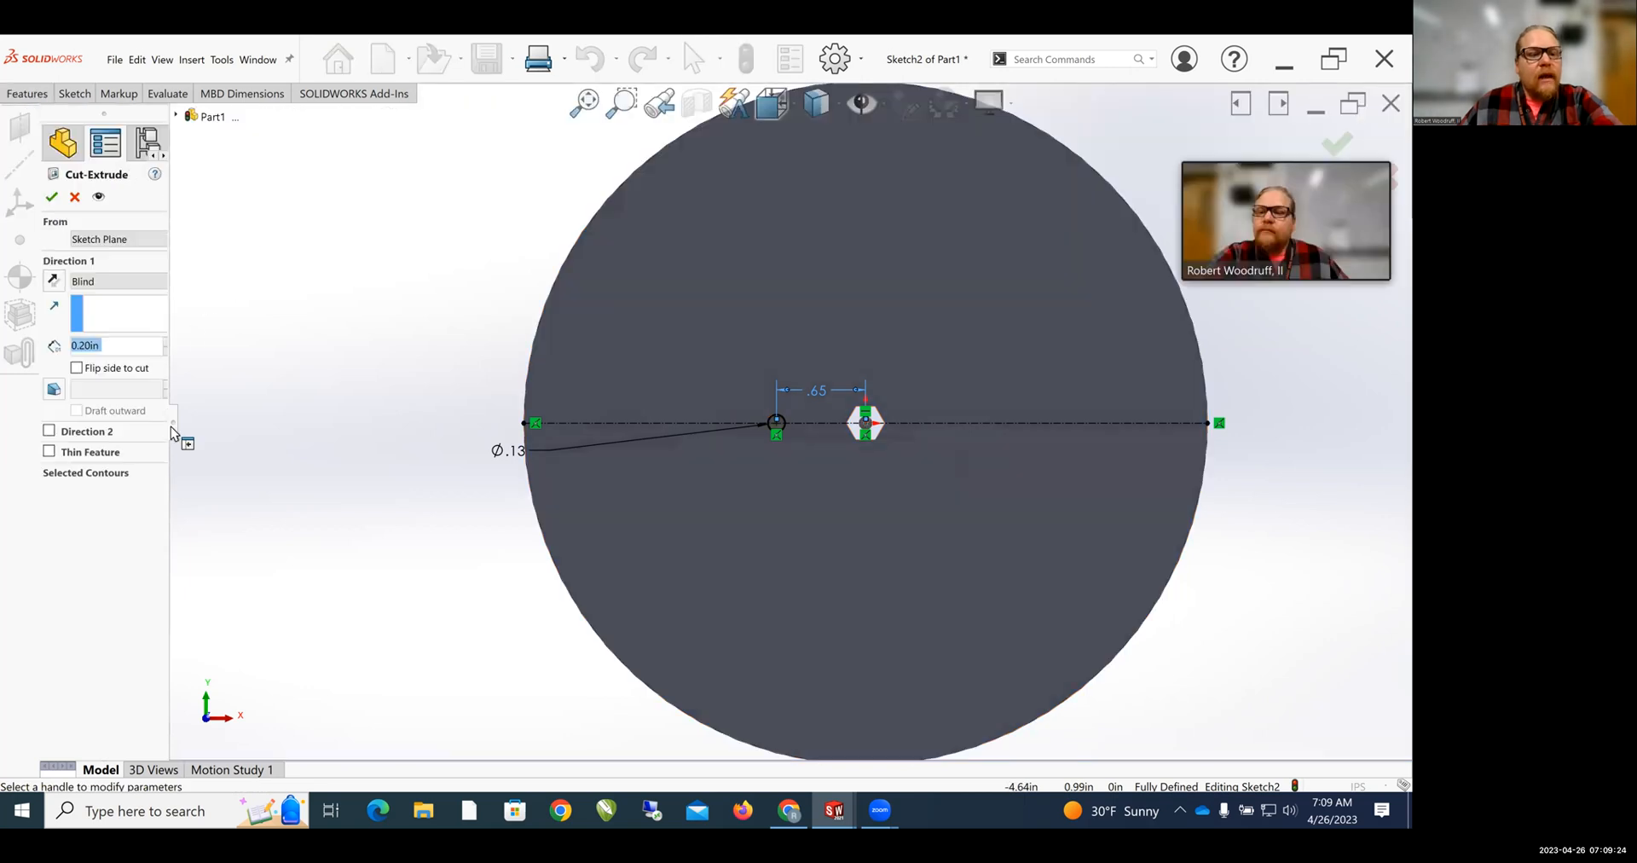
{"action": "left_click", "coordinate": [220, 281]}
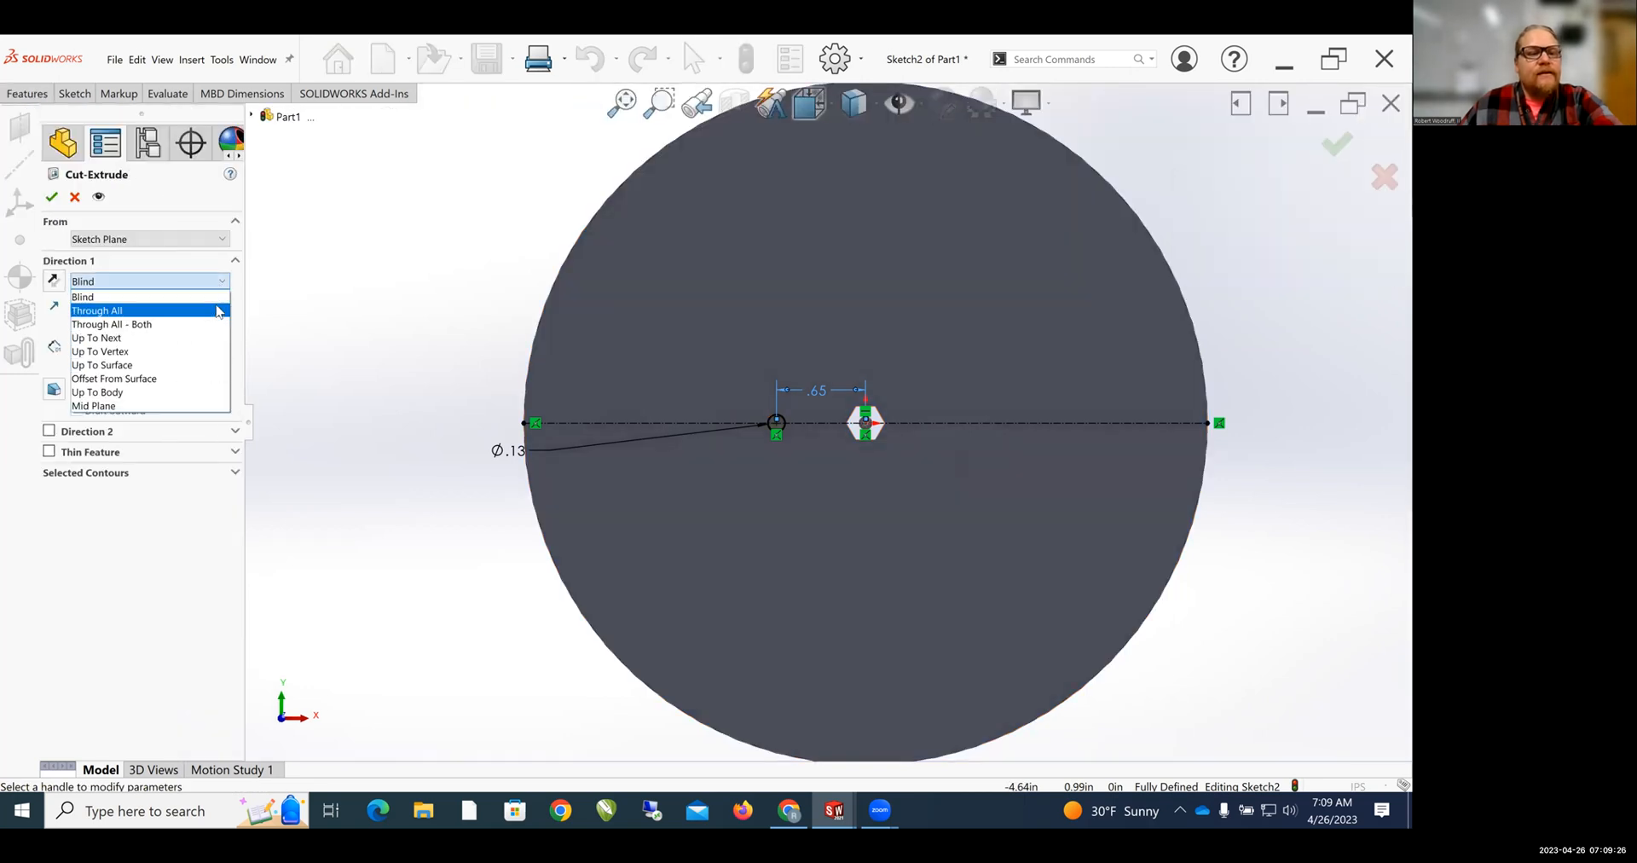
{"action": "left_click", "coordinate": [218, 310]}
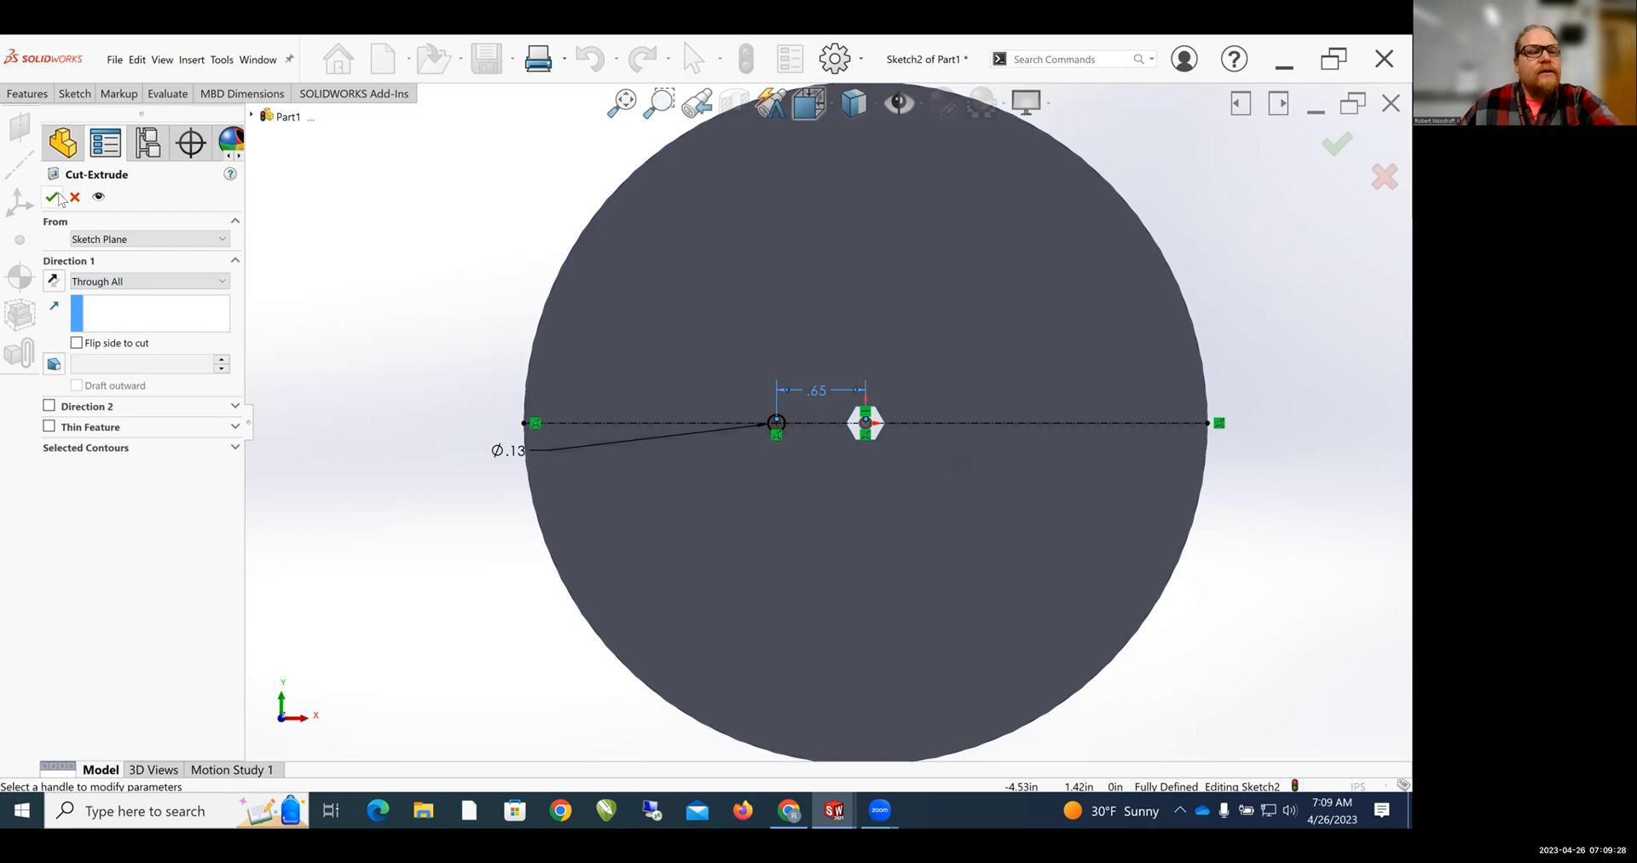
{"action": "key", "text": "Return"}
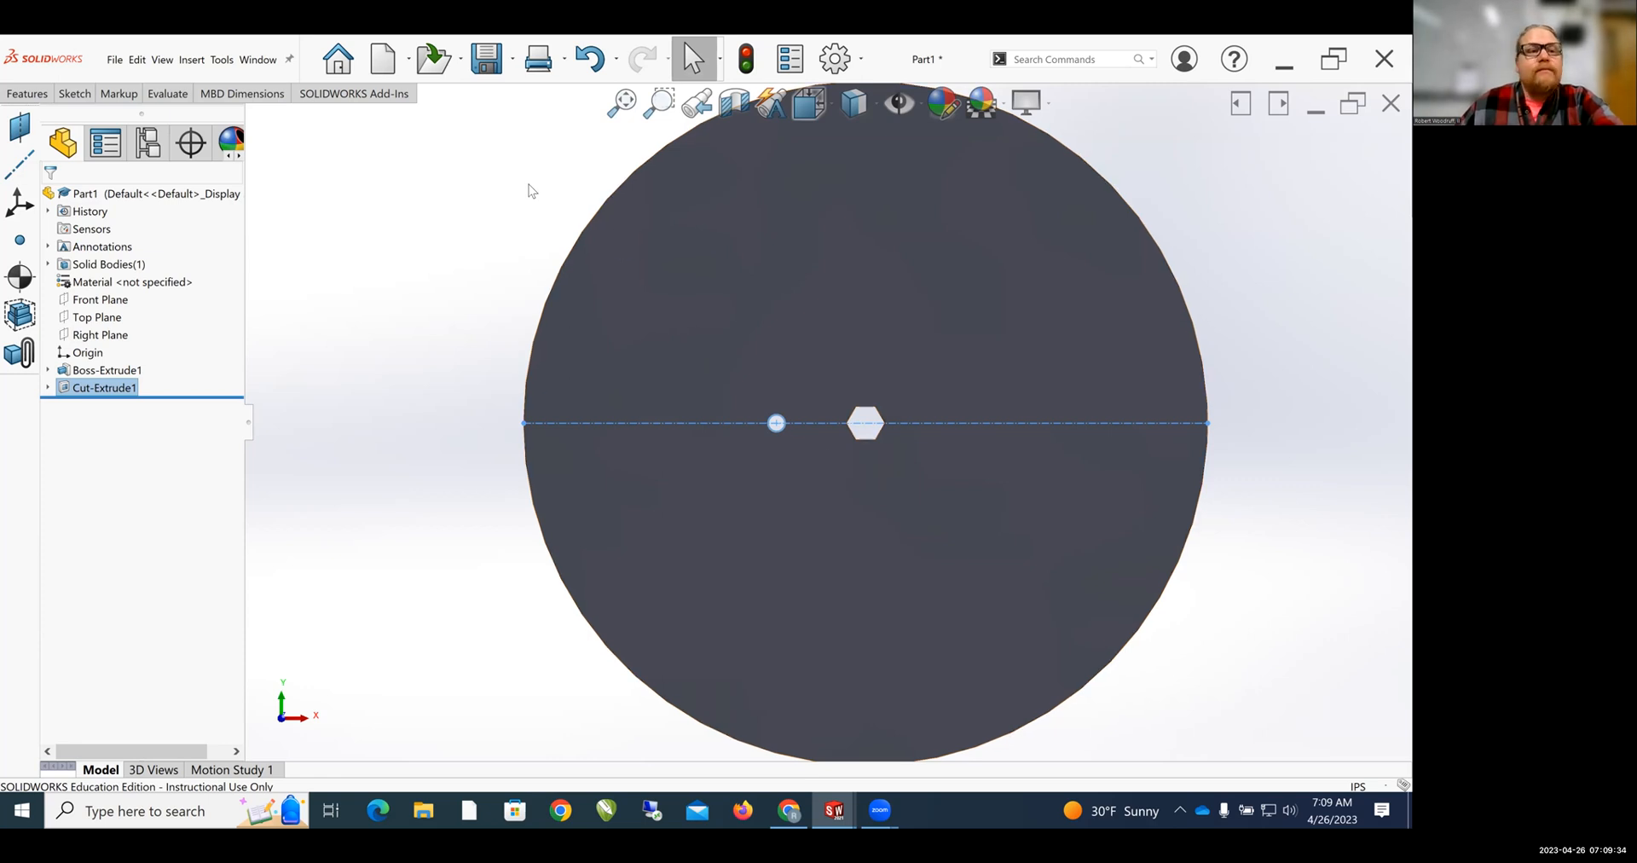
- Mirror the small hole cut (Cut-Extrude1) about the Right Plane with the Mirror feature
{"action": "left_click", "coordinate": [28, 94]}
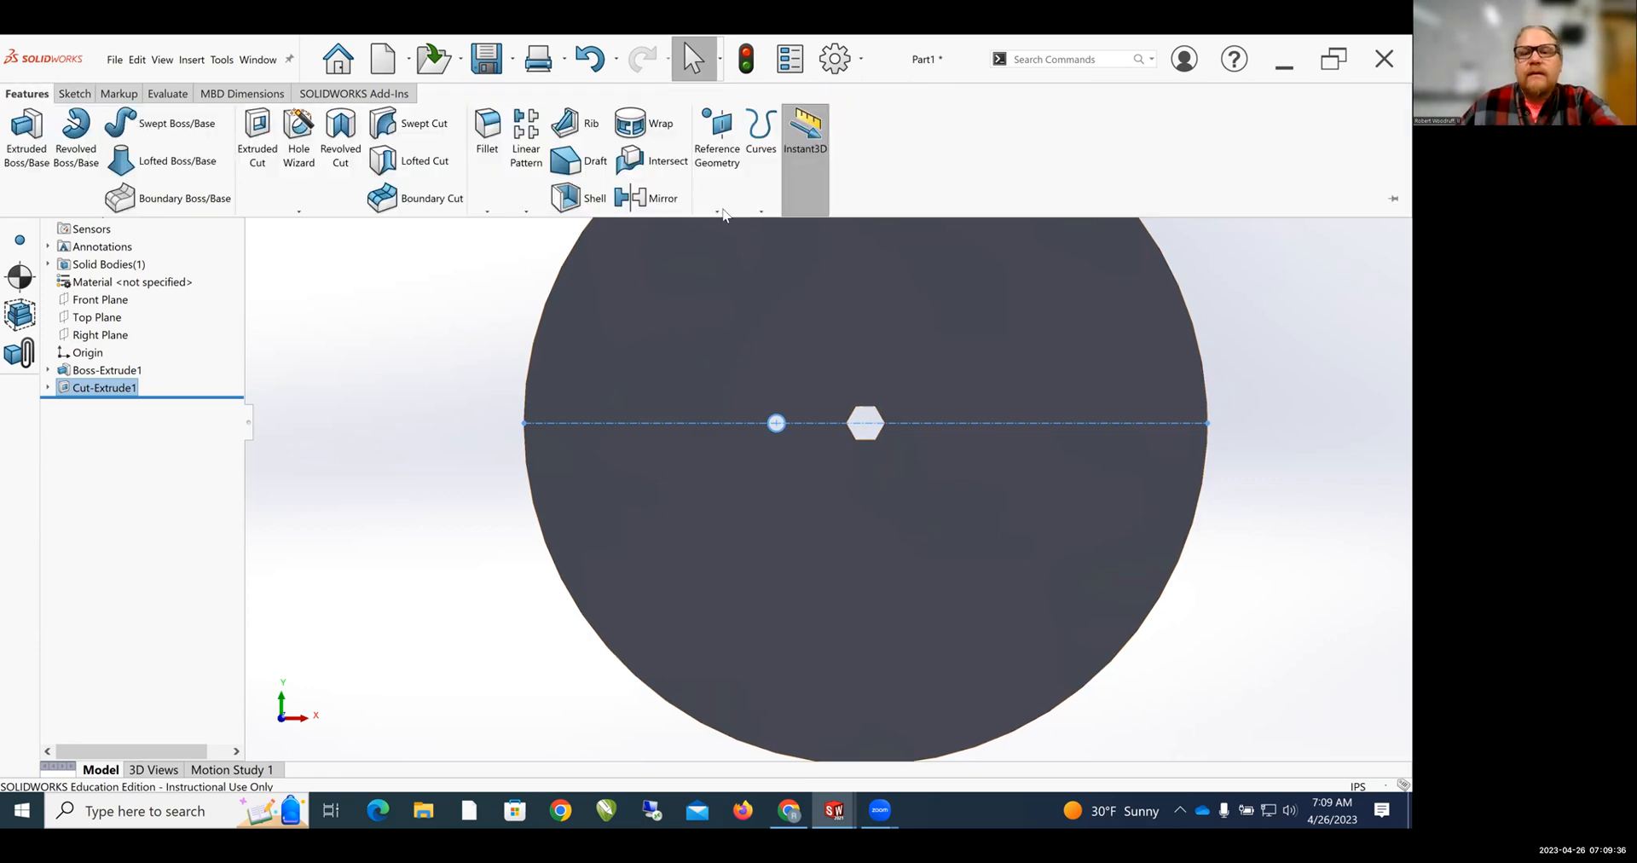
{"action": "left_click", "coordinate": [666, 199]}
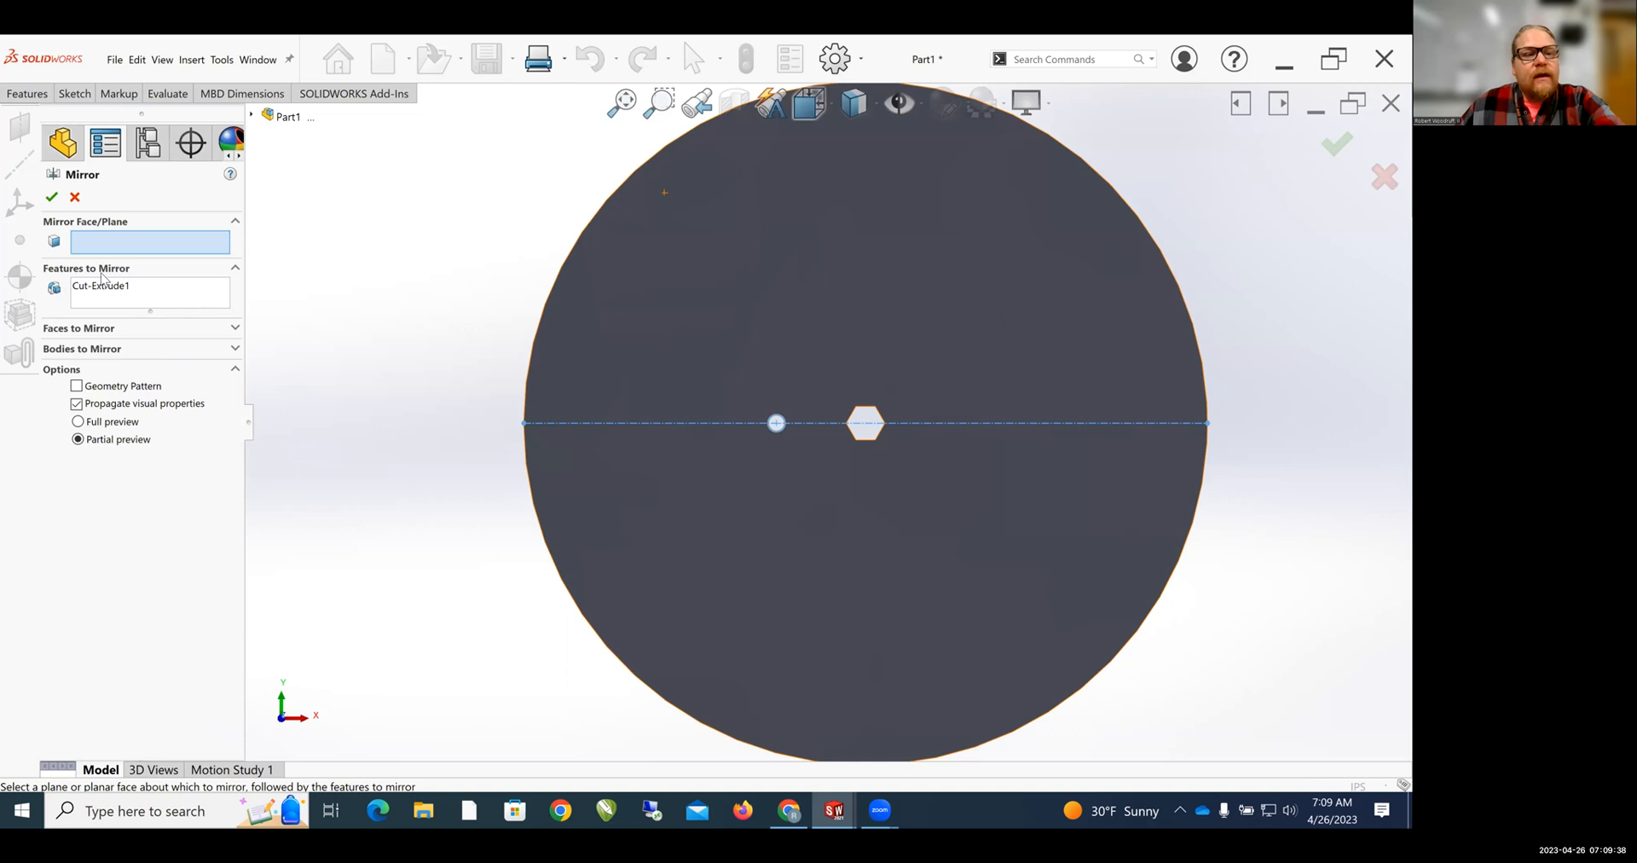
{"action": "left_click", "coordinate": [122, 293]}
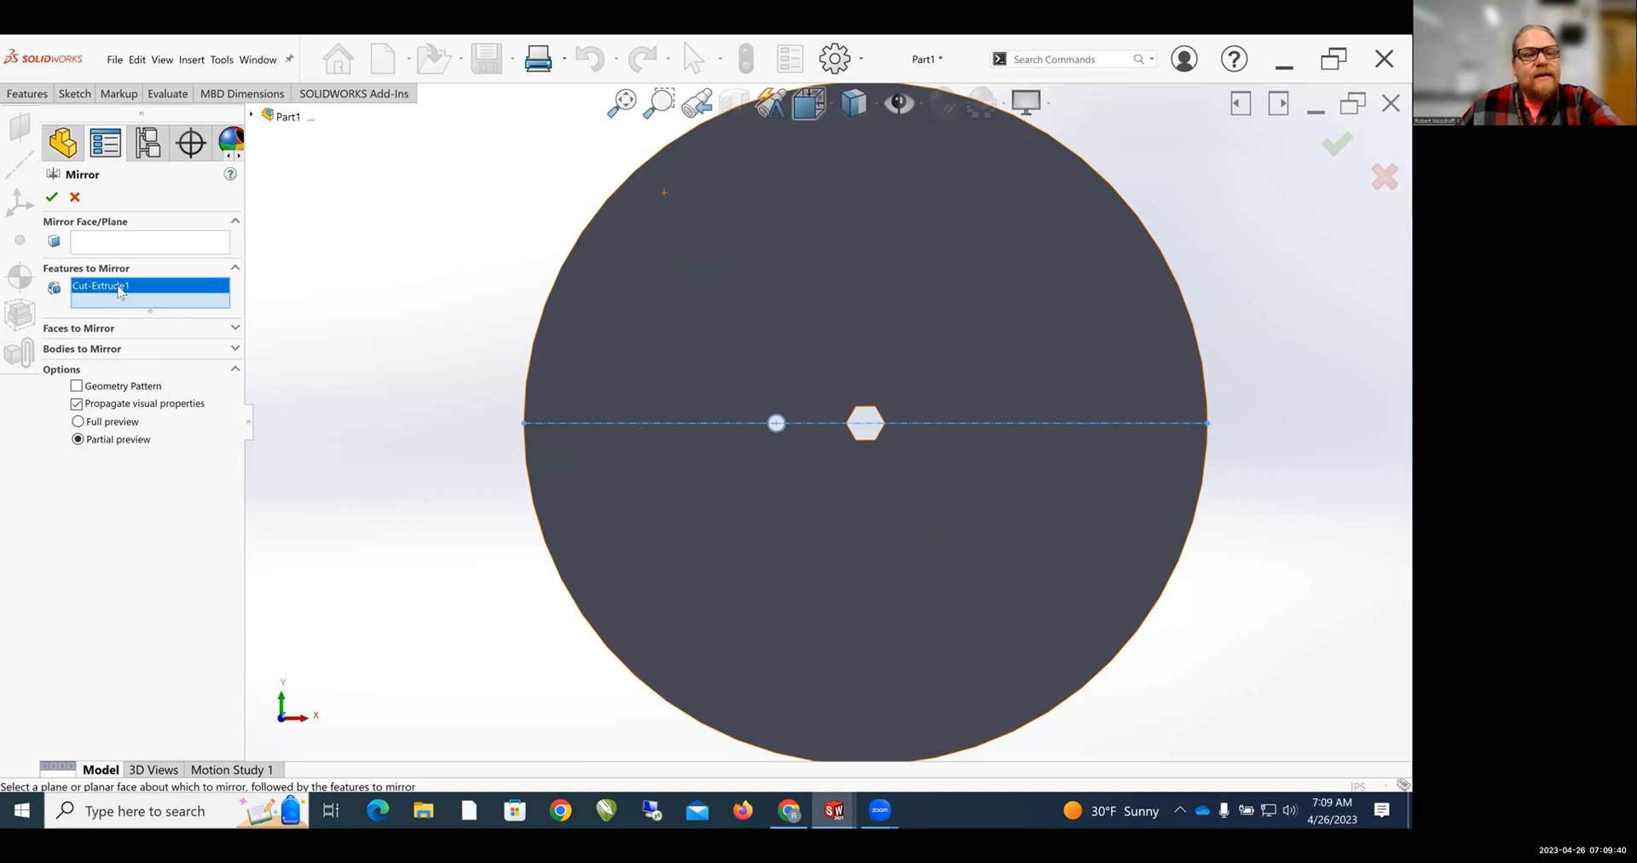
{"action": "right_click", "coordinate": [119, 290]}
{"action": "left_click", "coordinate": [136, 294]}
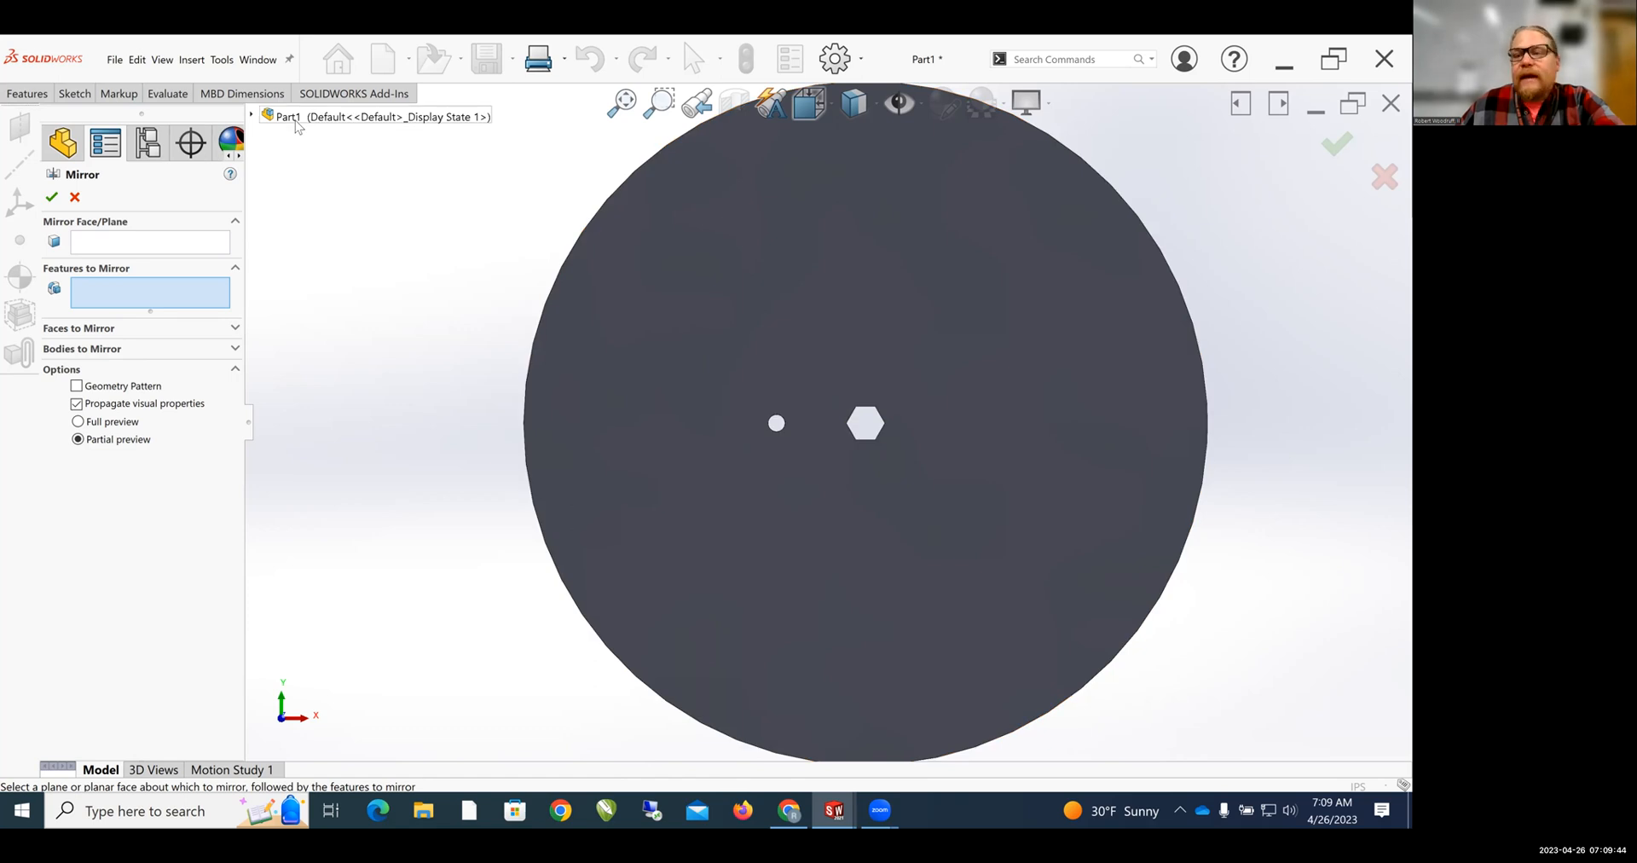
{"action": "left_click", "coordinate": [253, 116]}
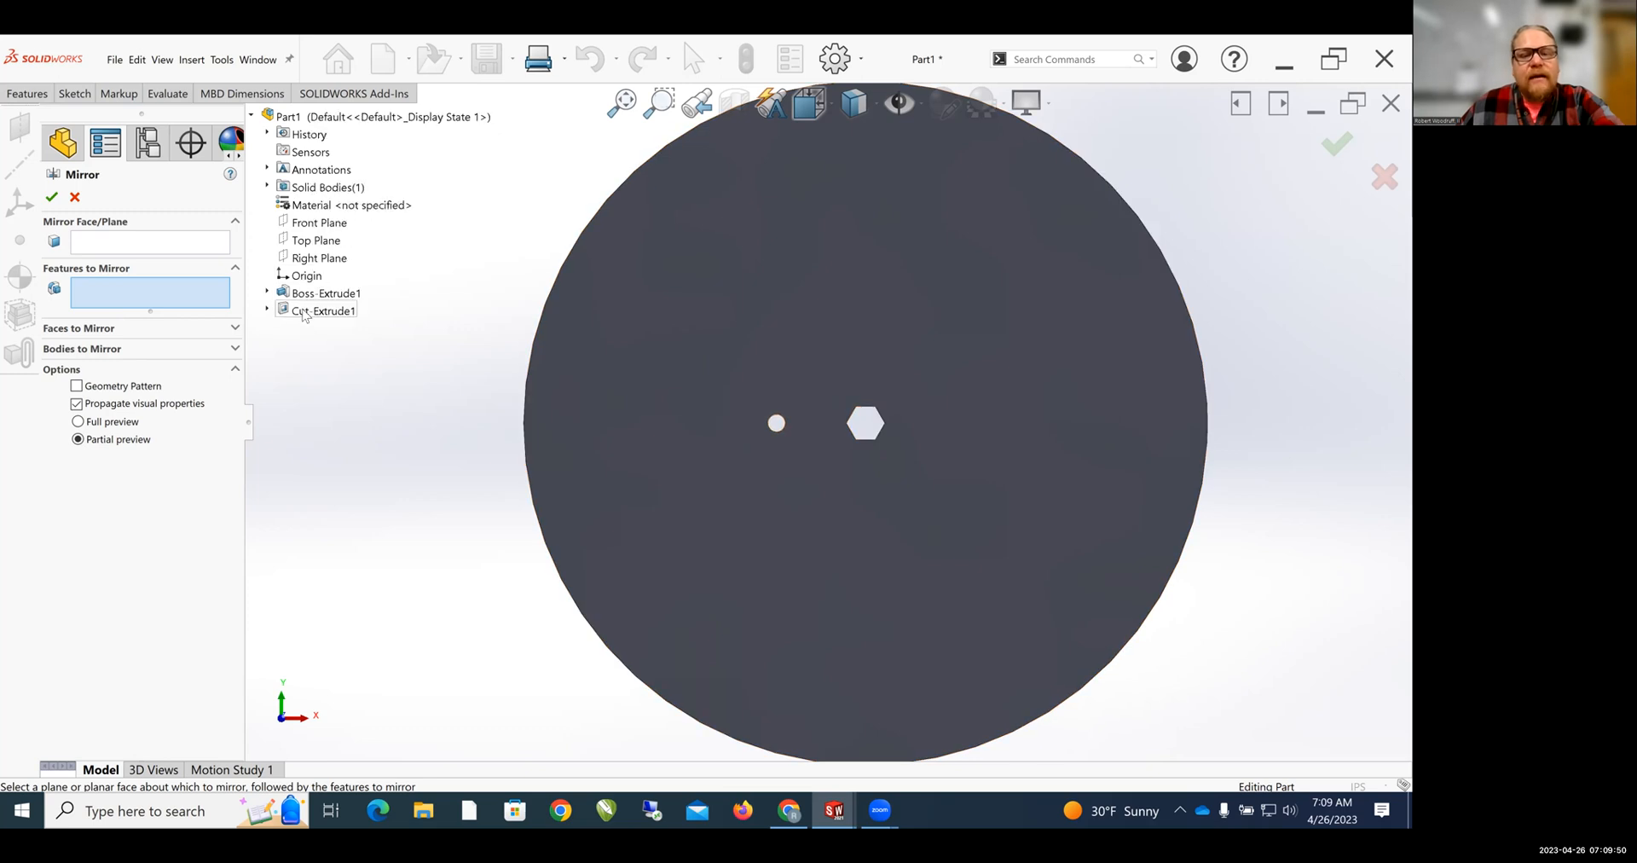
{"action": "left_click", "coordinate": [303, 312]}
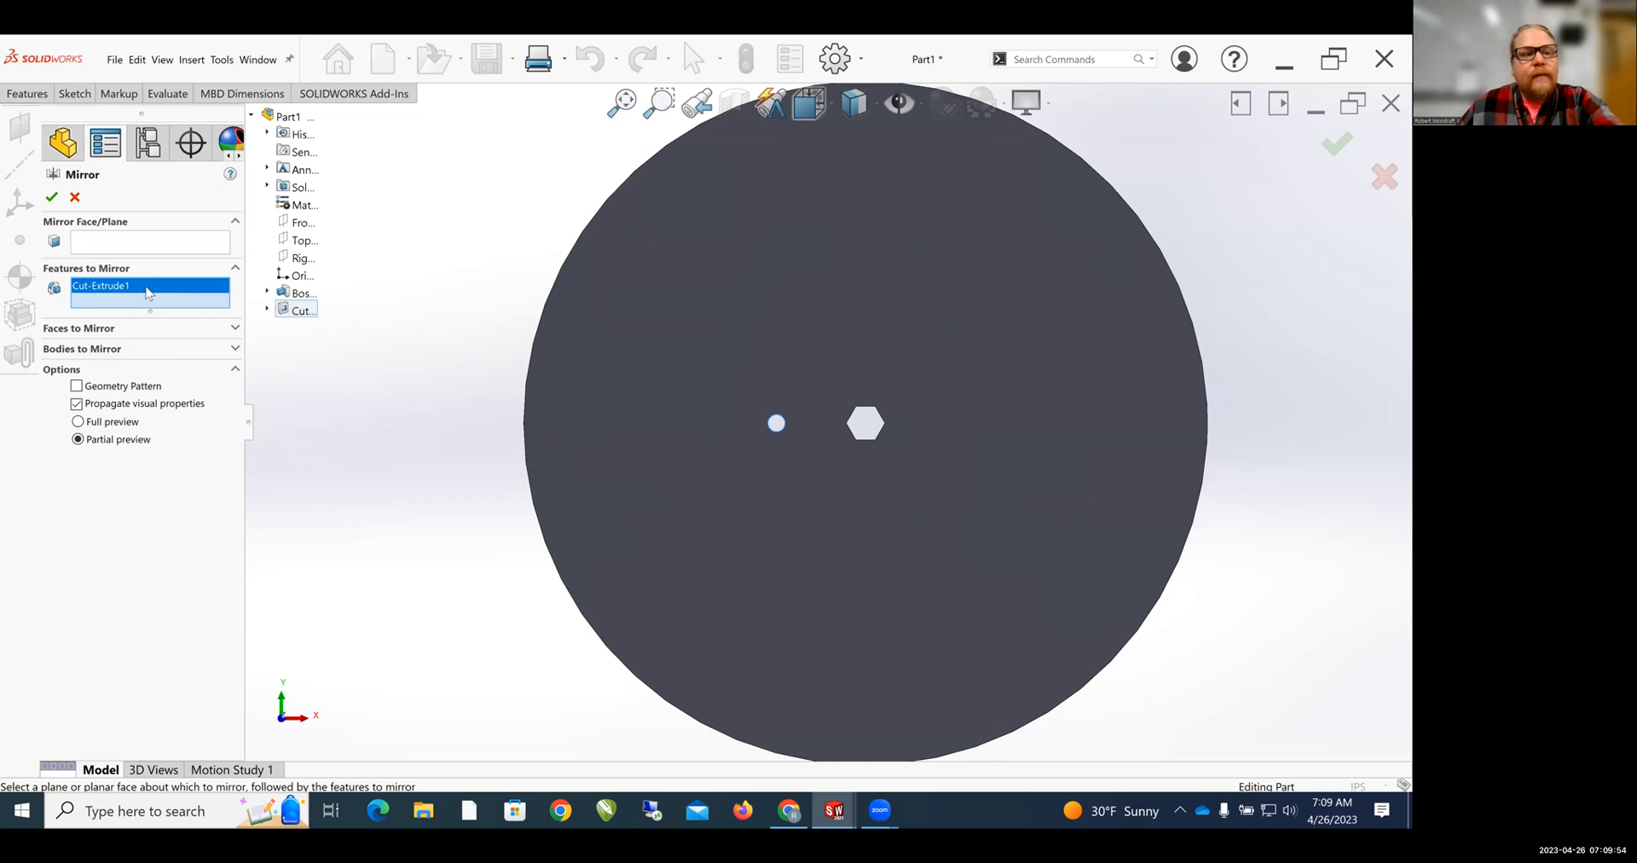
{"action": "left_click", "coordinate": [137, 241]}
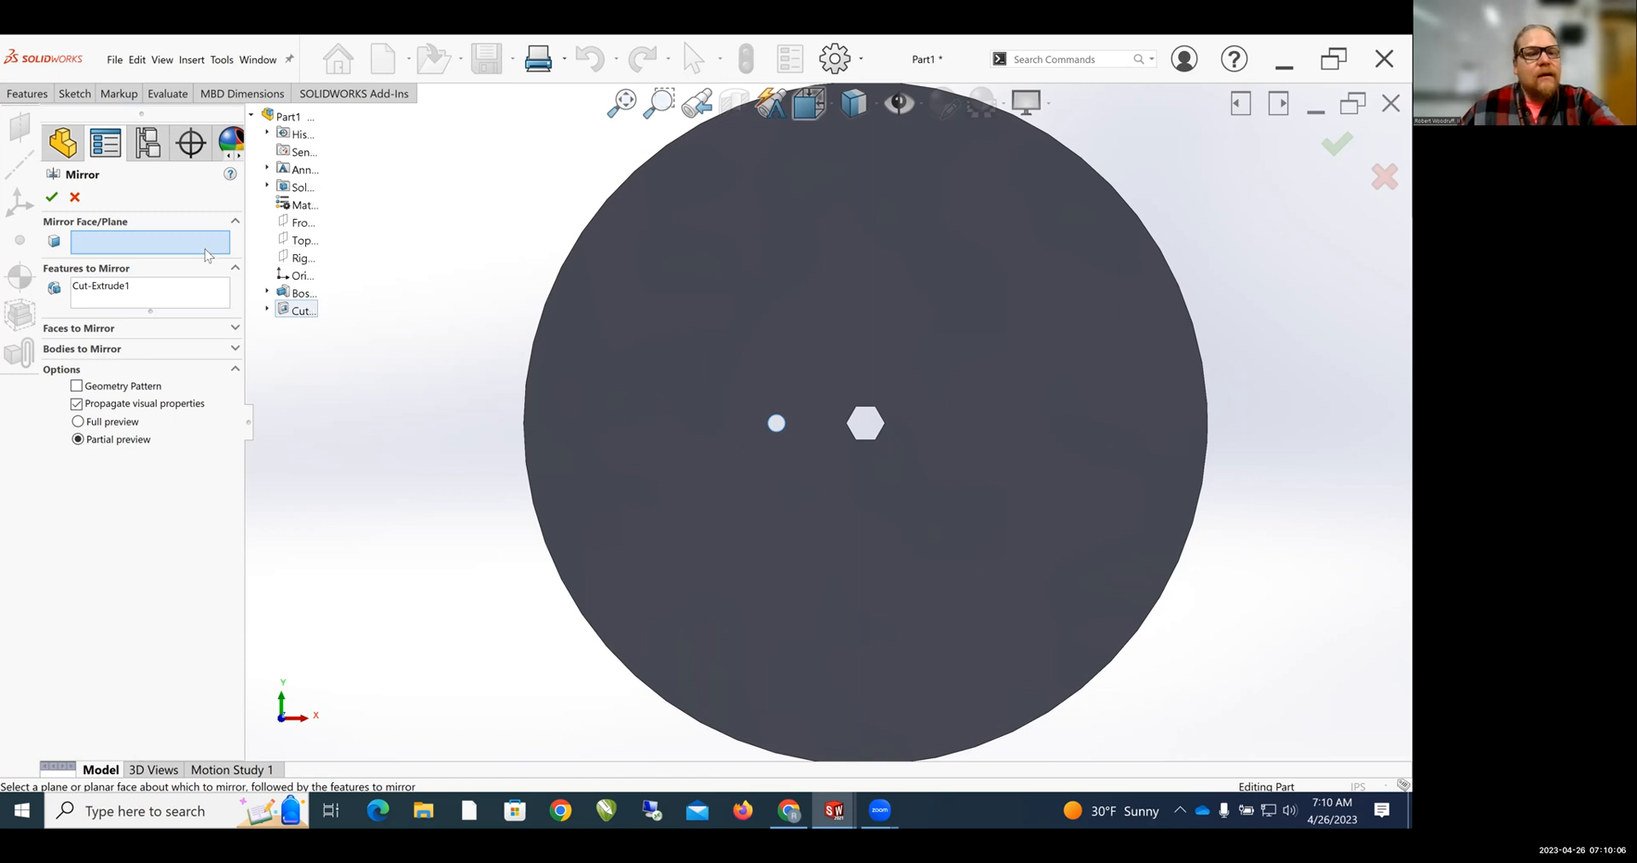
{"action": "left_click", "coordinate": [308, 259]}
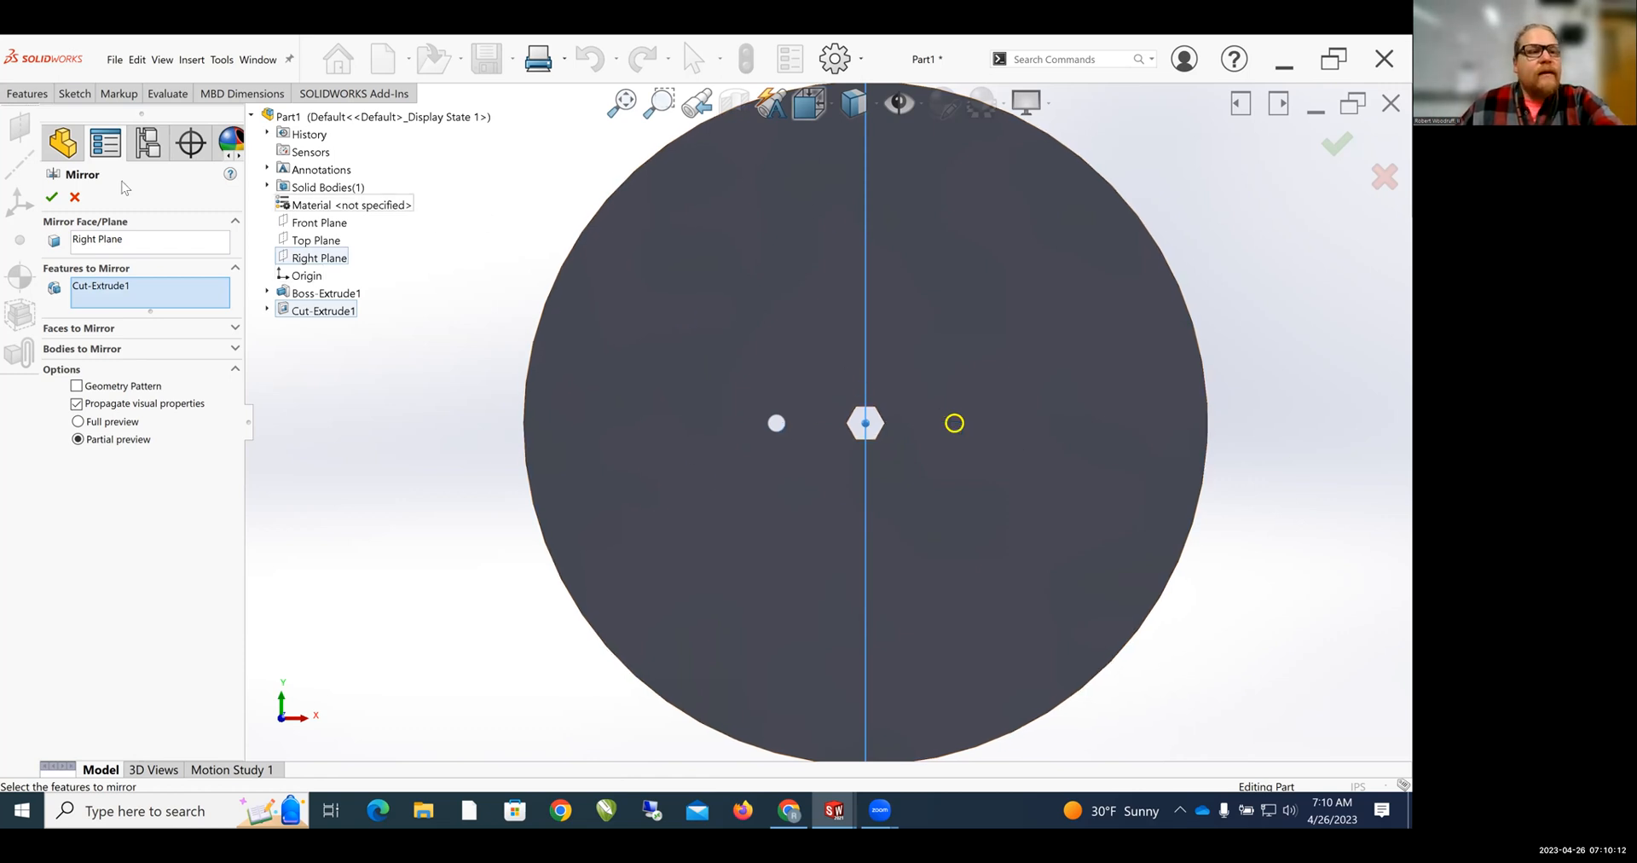
{"action": "left_click", "coordinate": [53, 197]}
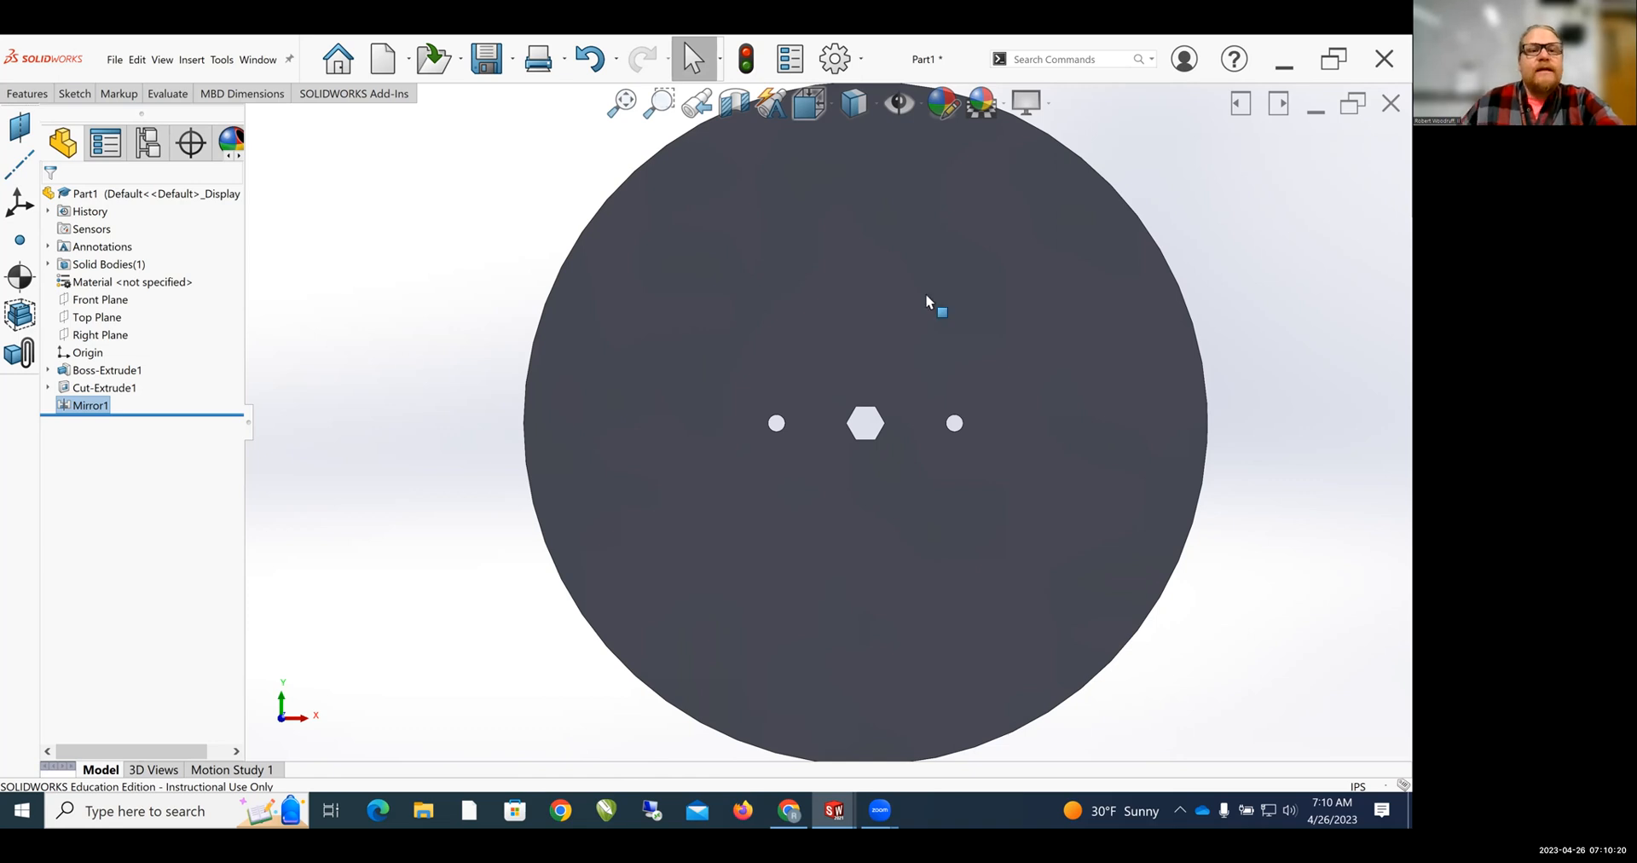
- Start saving the part under a new name and browse to the My Mousetrap Car folder within Period 3 2022-2023 on the W: drive
{"action": "left_click", "coordinate": [512, 71]}
{"action": "left_click", "coordinate": [509, 110]}
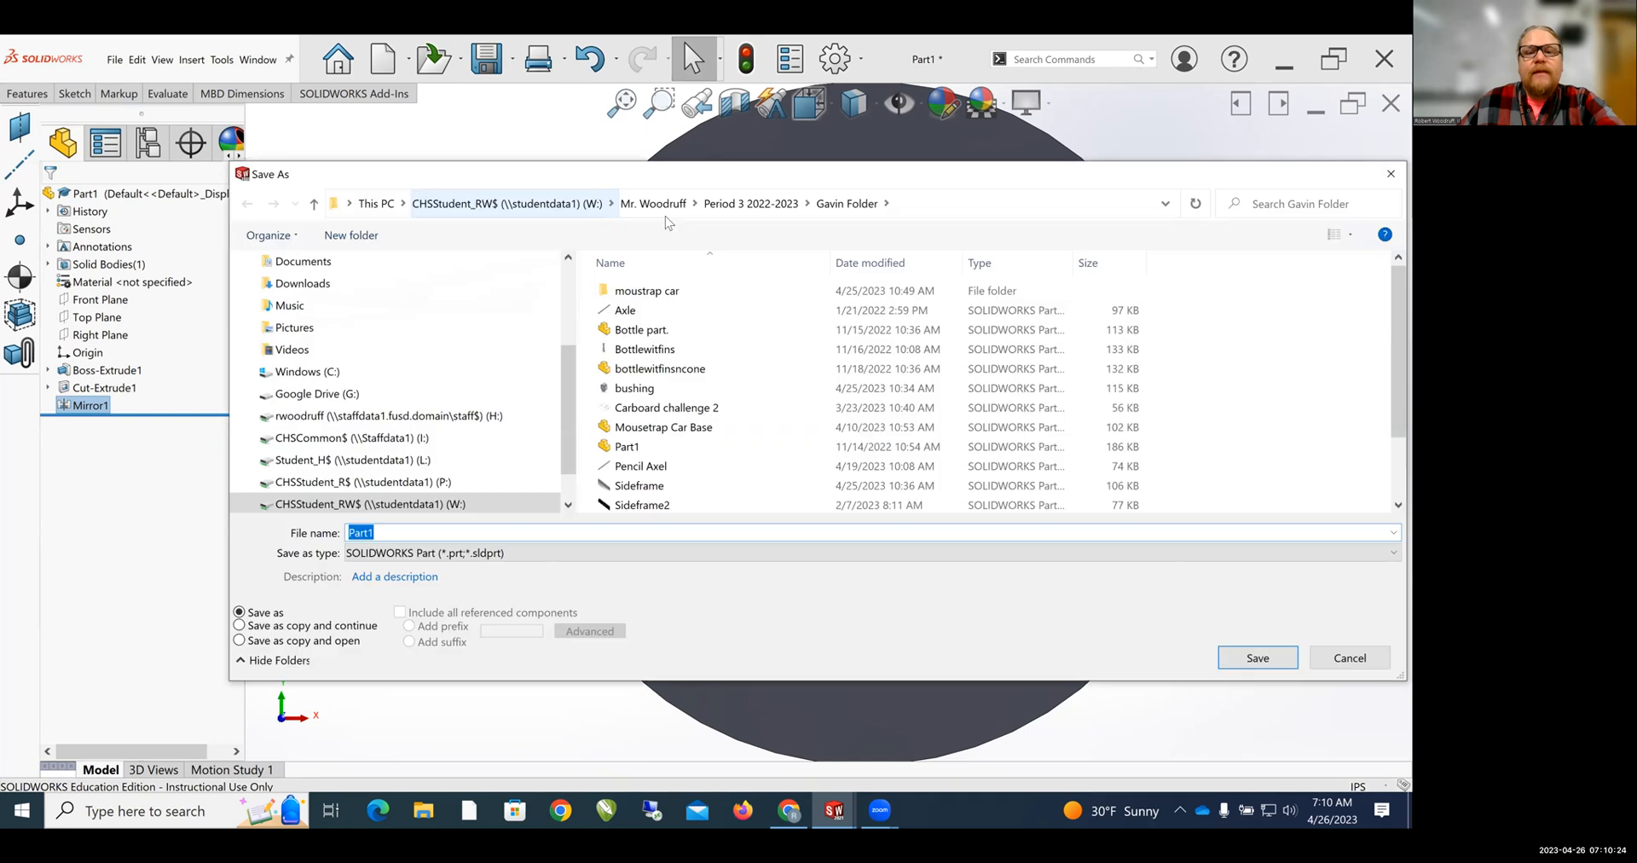
{"action": "left_click", "coordinate": [465, 205]}
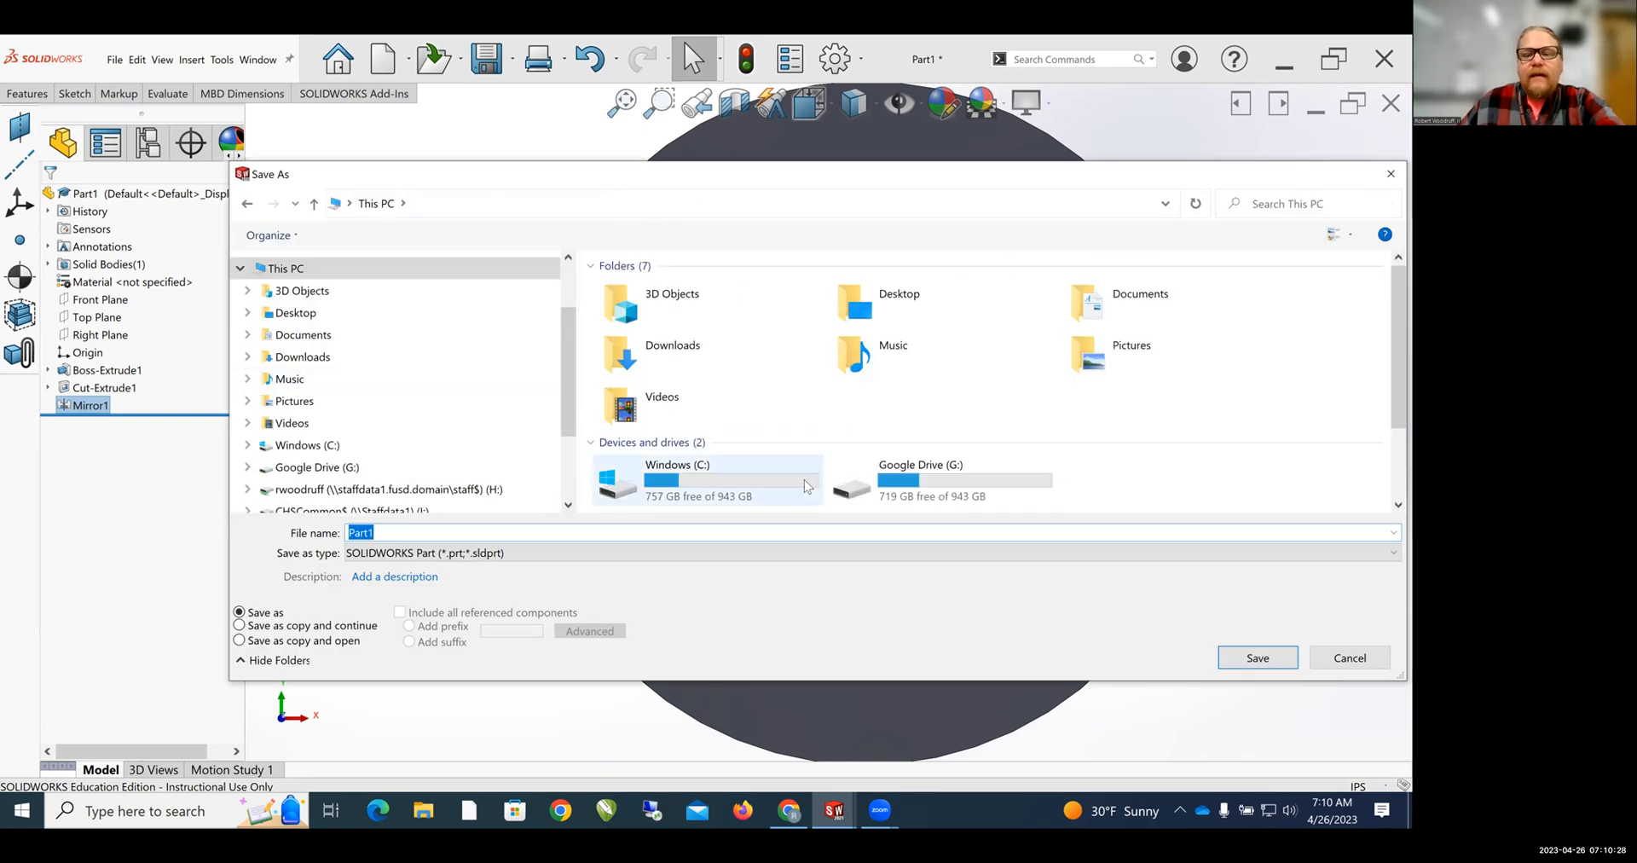
{"action": "scroll", "coordinate": [812, 488], "scroll_direction": "down", "scroll_amount": 3}
{"action": "double_click", "coordinate": [892, 490]}
{"action": "scroll", "coordinate": [853, 469], "scroll_direction": "down", "scroll_amount": 3}
{"action": "double_click", "coordinate": [749, 307]}
{"action": "scroll", "coordinate": [744, 360], "scroll_direction": "down", "scroll_amount": 5}
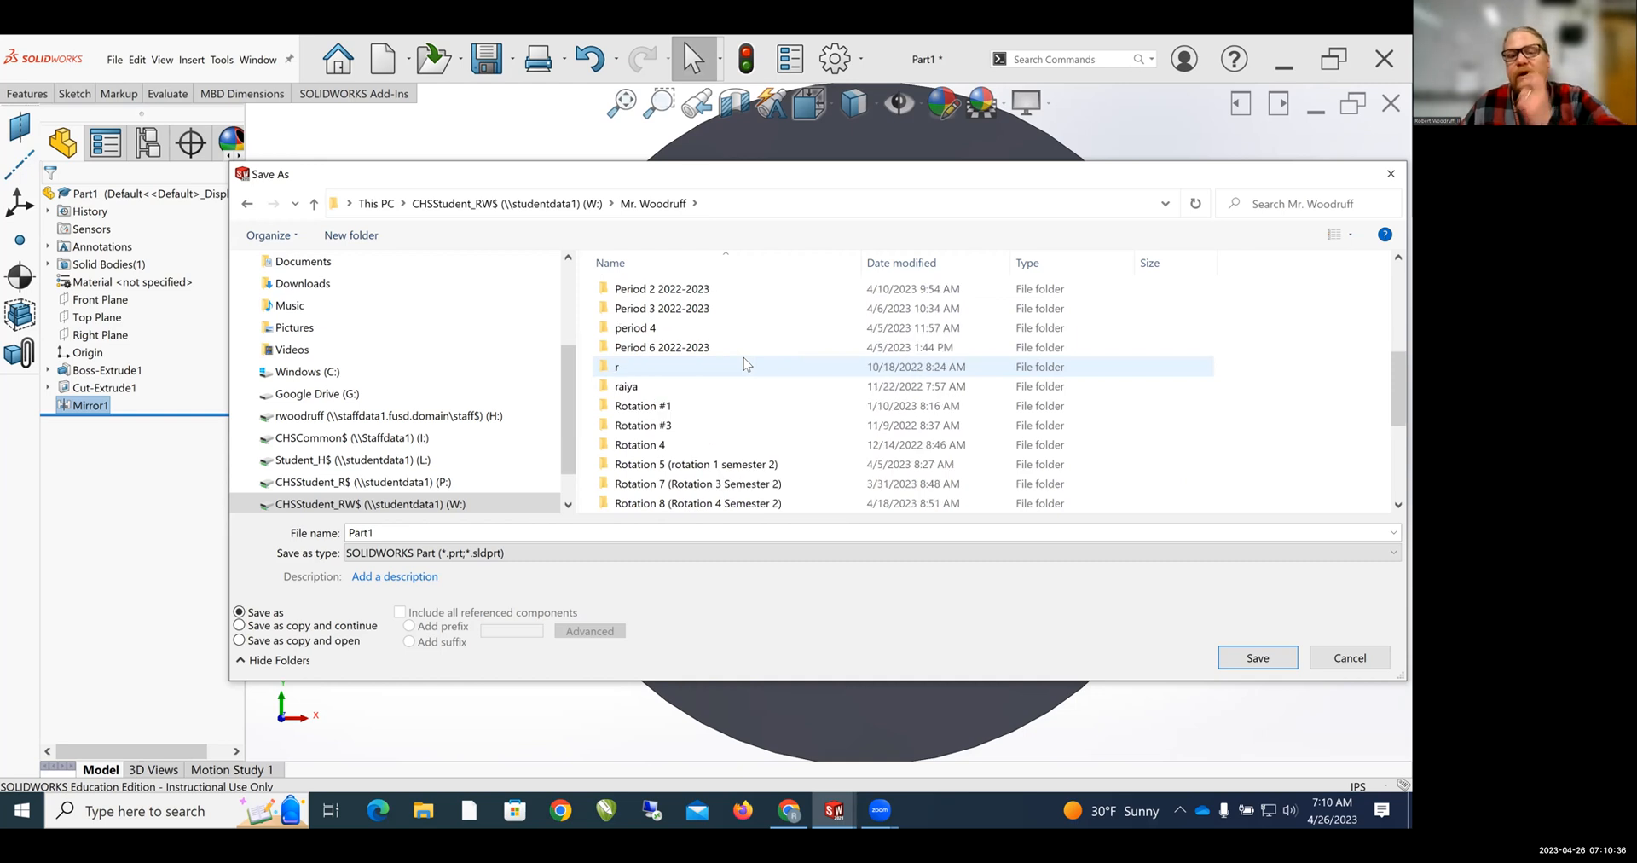
{"action": "scroll", "coordinate": [744, 364], "scroll_direction": "up", "scroll_amount": 1}
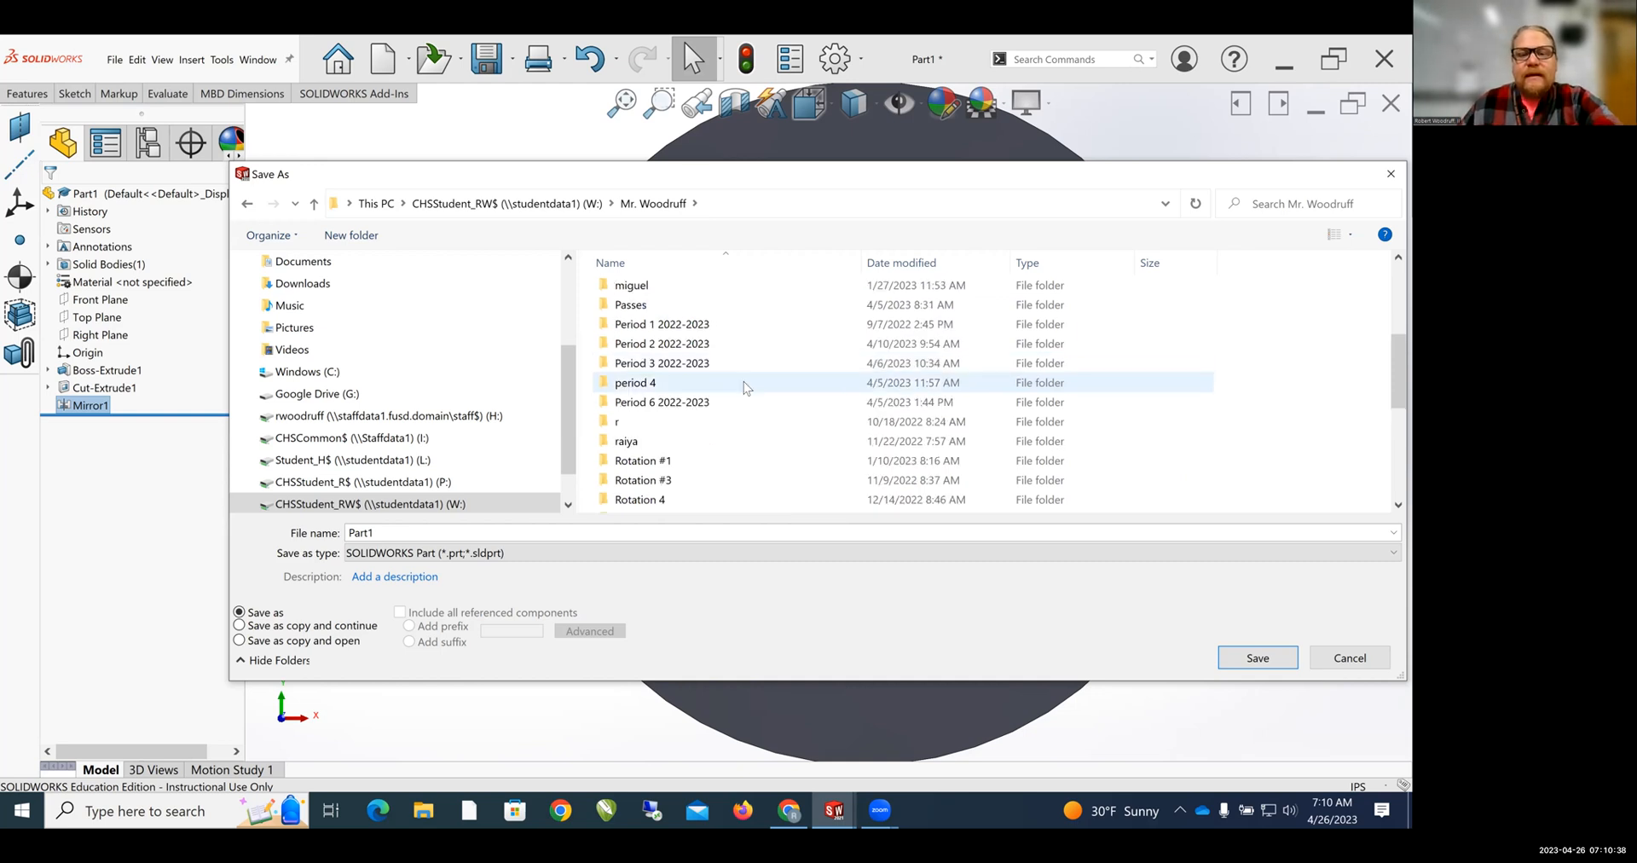
{"action": "double_click", "coordinate": [742, 364]}
{"action": "scroll", "coordinate": [739, 362], "scroll_direction": "down", "scroll_amount": 3}
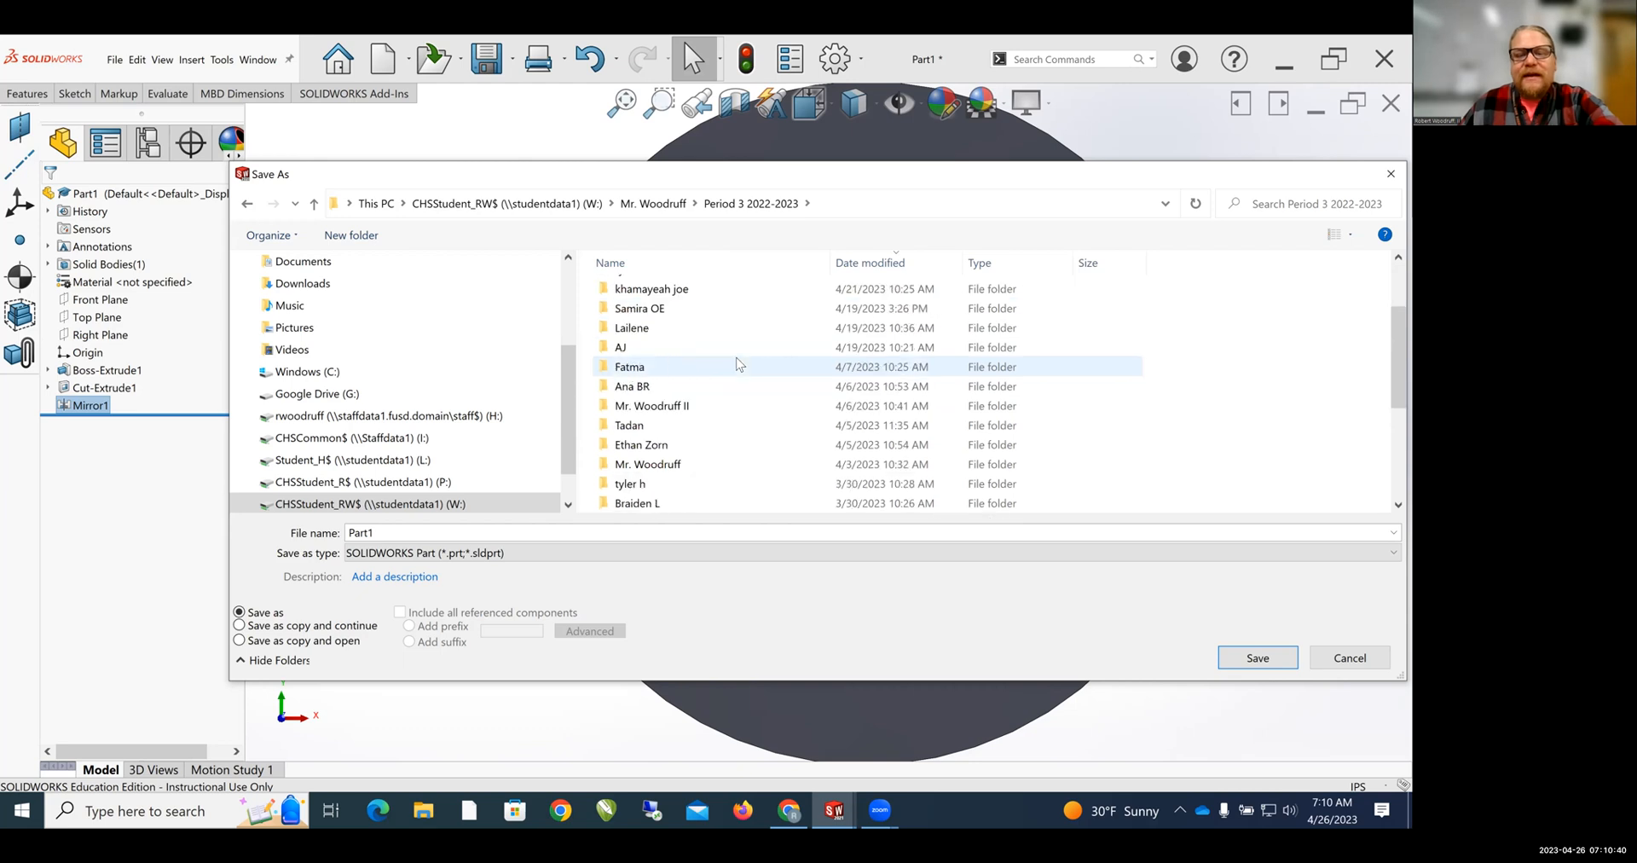
{"action": "double_click", "coordinate": [736, 357]}
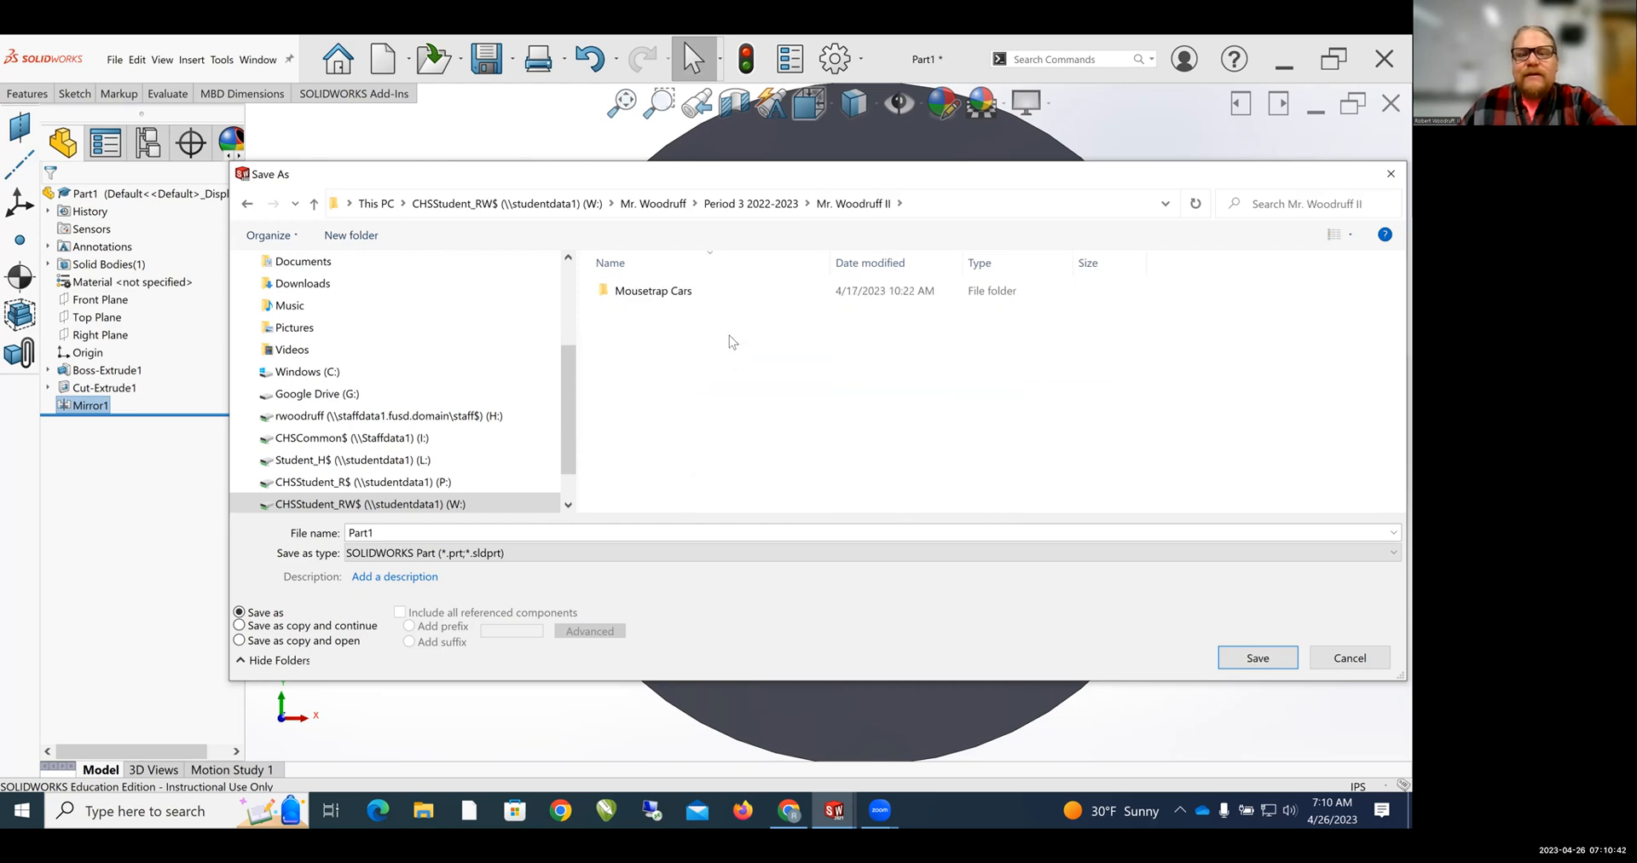
{"action": "double_click", "coordinate": [718, 293]}
{"action": "double_click", "coordinate": [719, 293]}
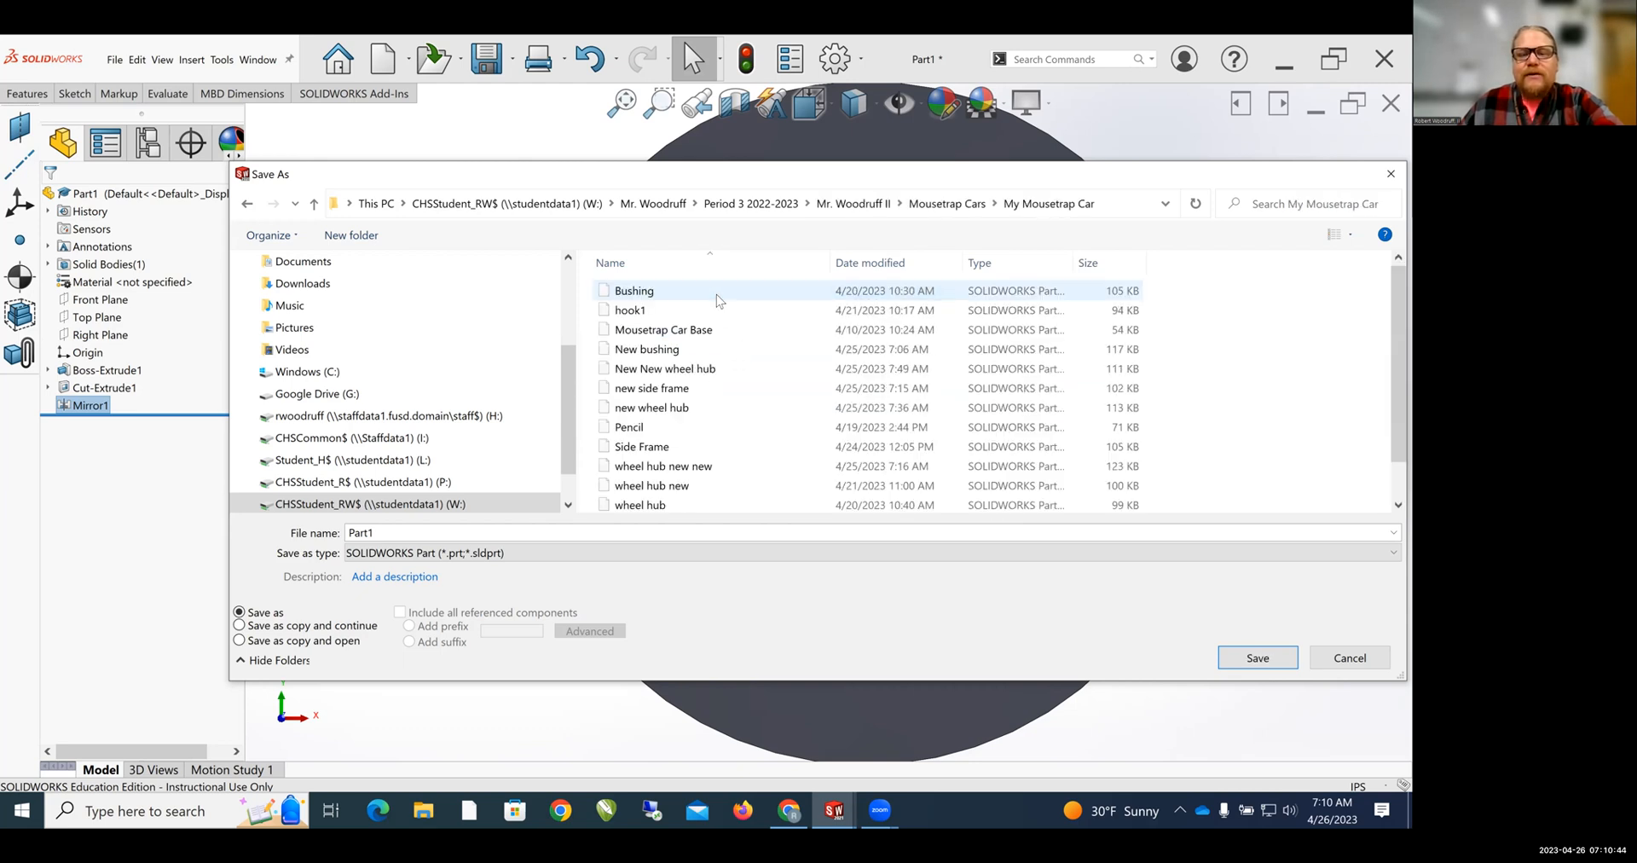
- Name the part file "new wheel" and save it in the My Mousetrap Car folder
{"action": "double_click", "coordinate": [475, 531]}
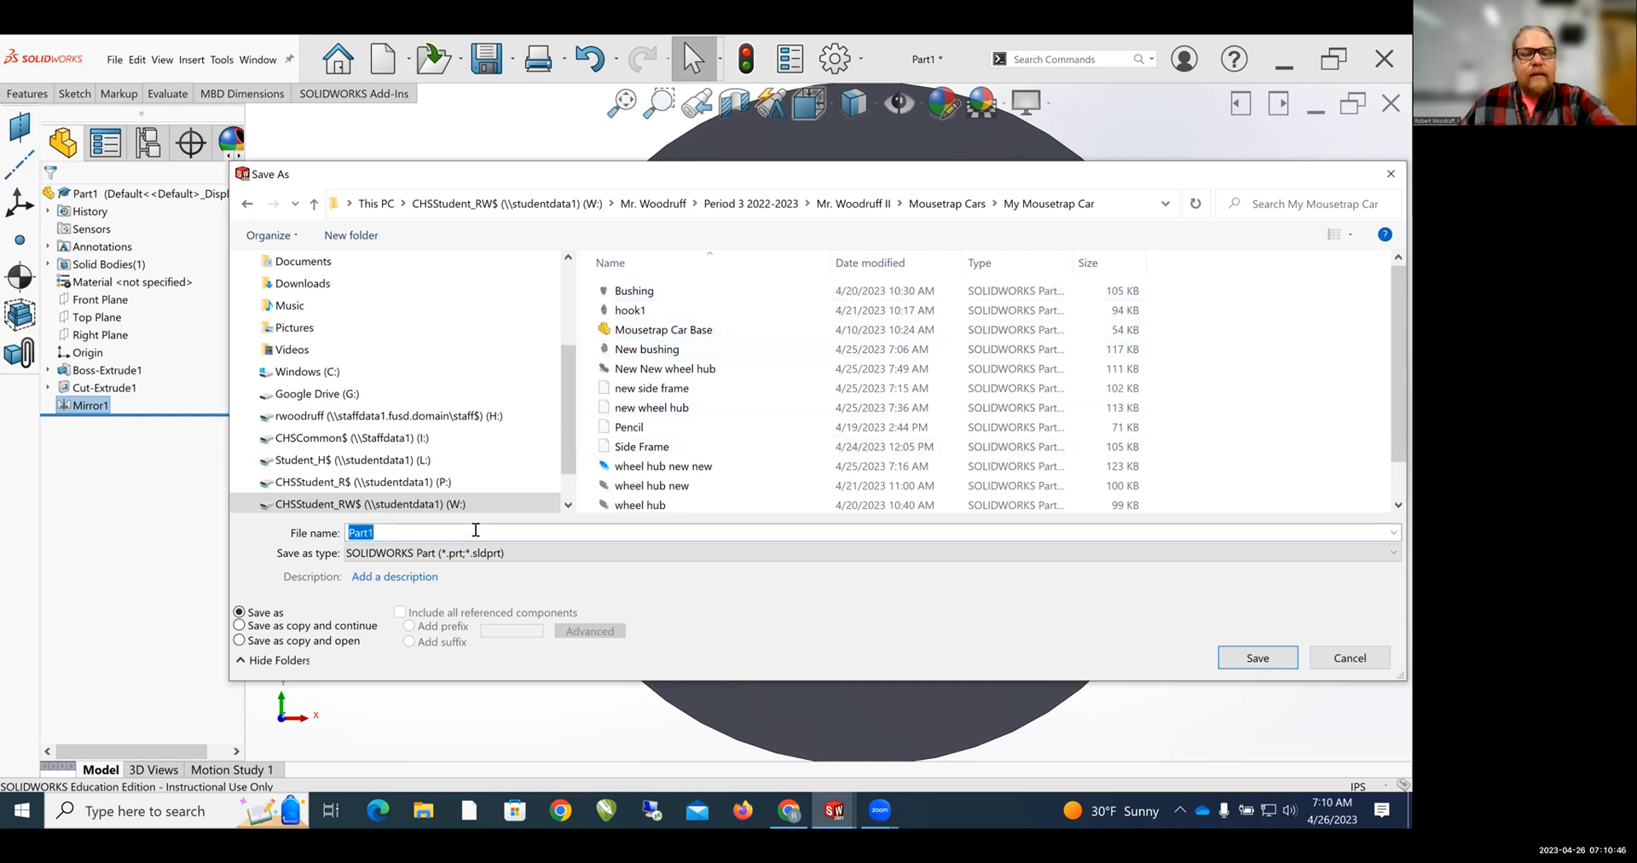
{"action": "type", "text": "new whell"}
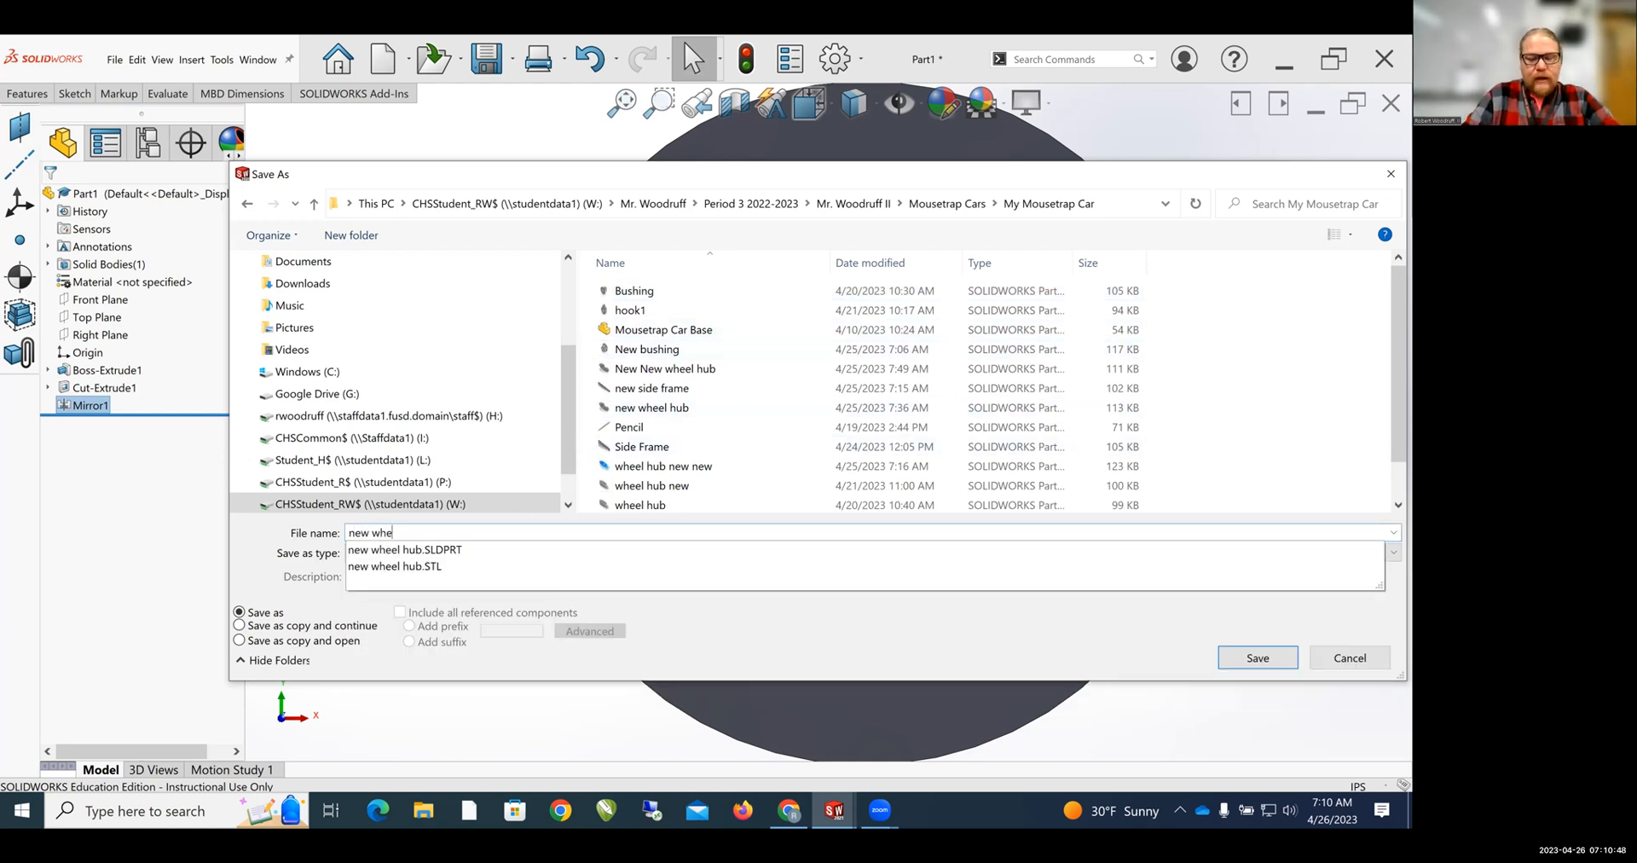
{"action": "key", "text": "BackSpace"}
{"action": "key", "text": "BackSpace"}
{"action": "type", "text": "el"}
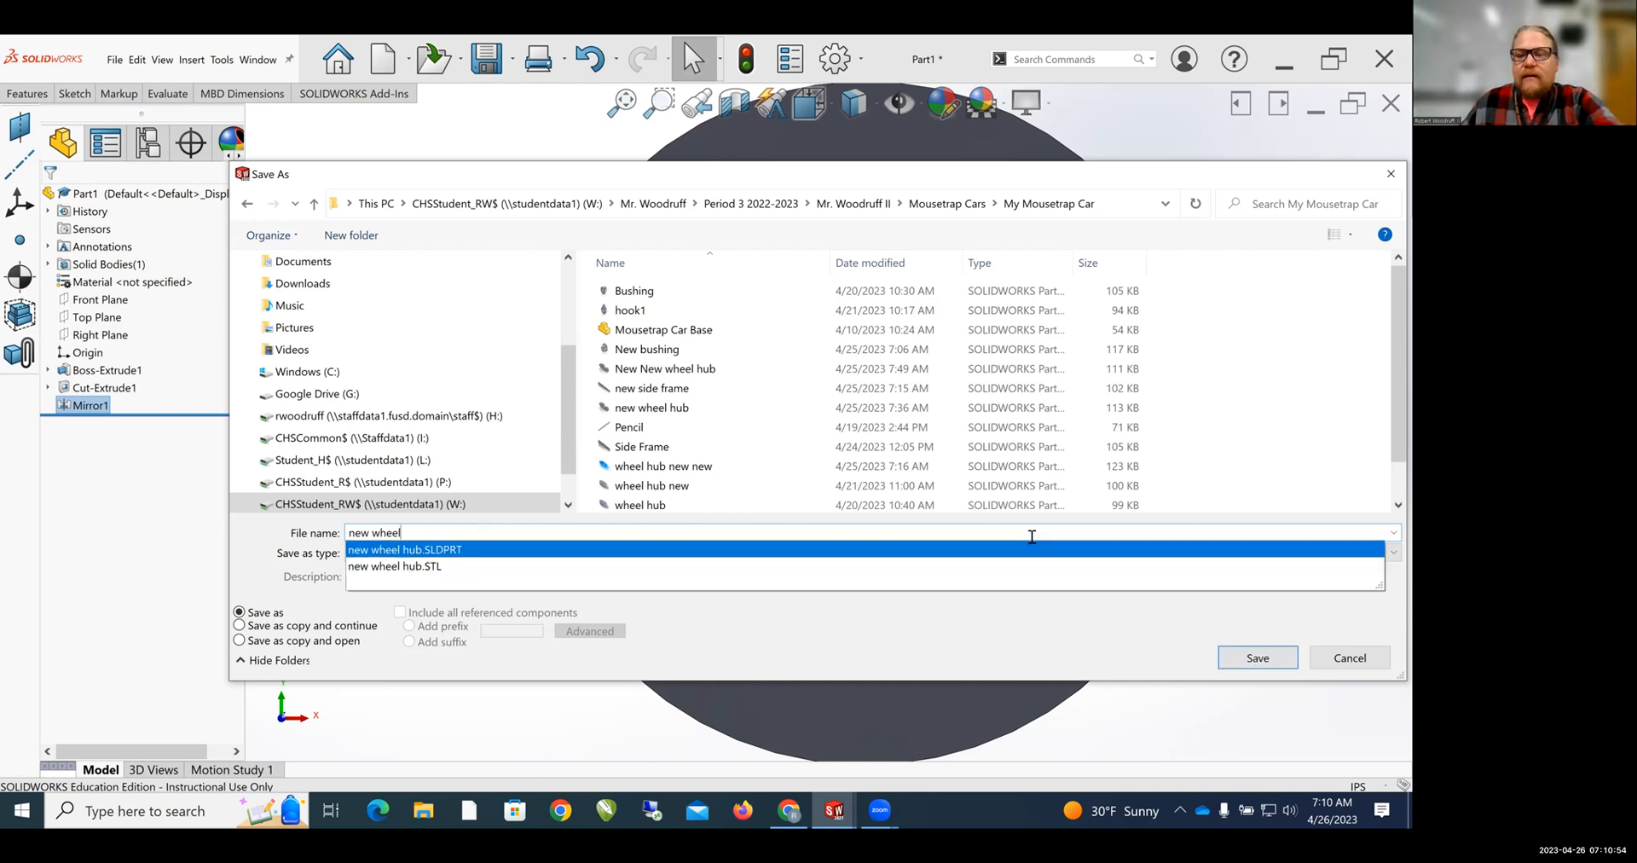
{"action": "left_click", "coordinate": [1174, 646]}
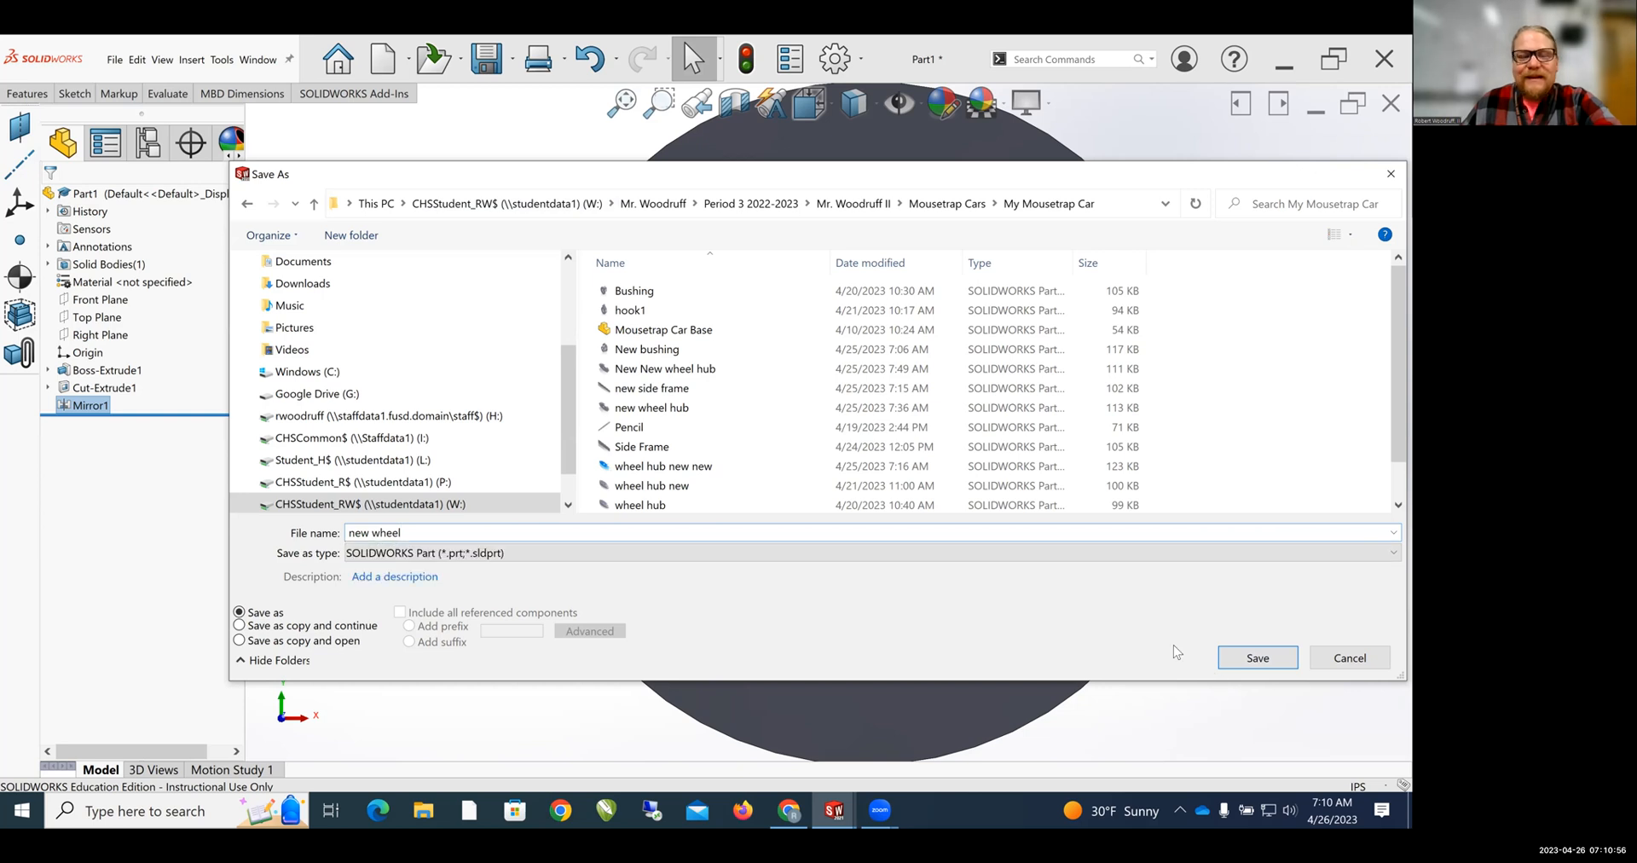
{"action": "left_click", "coordinate": [1235, 661]}
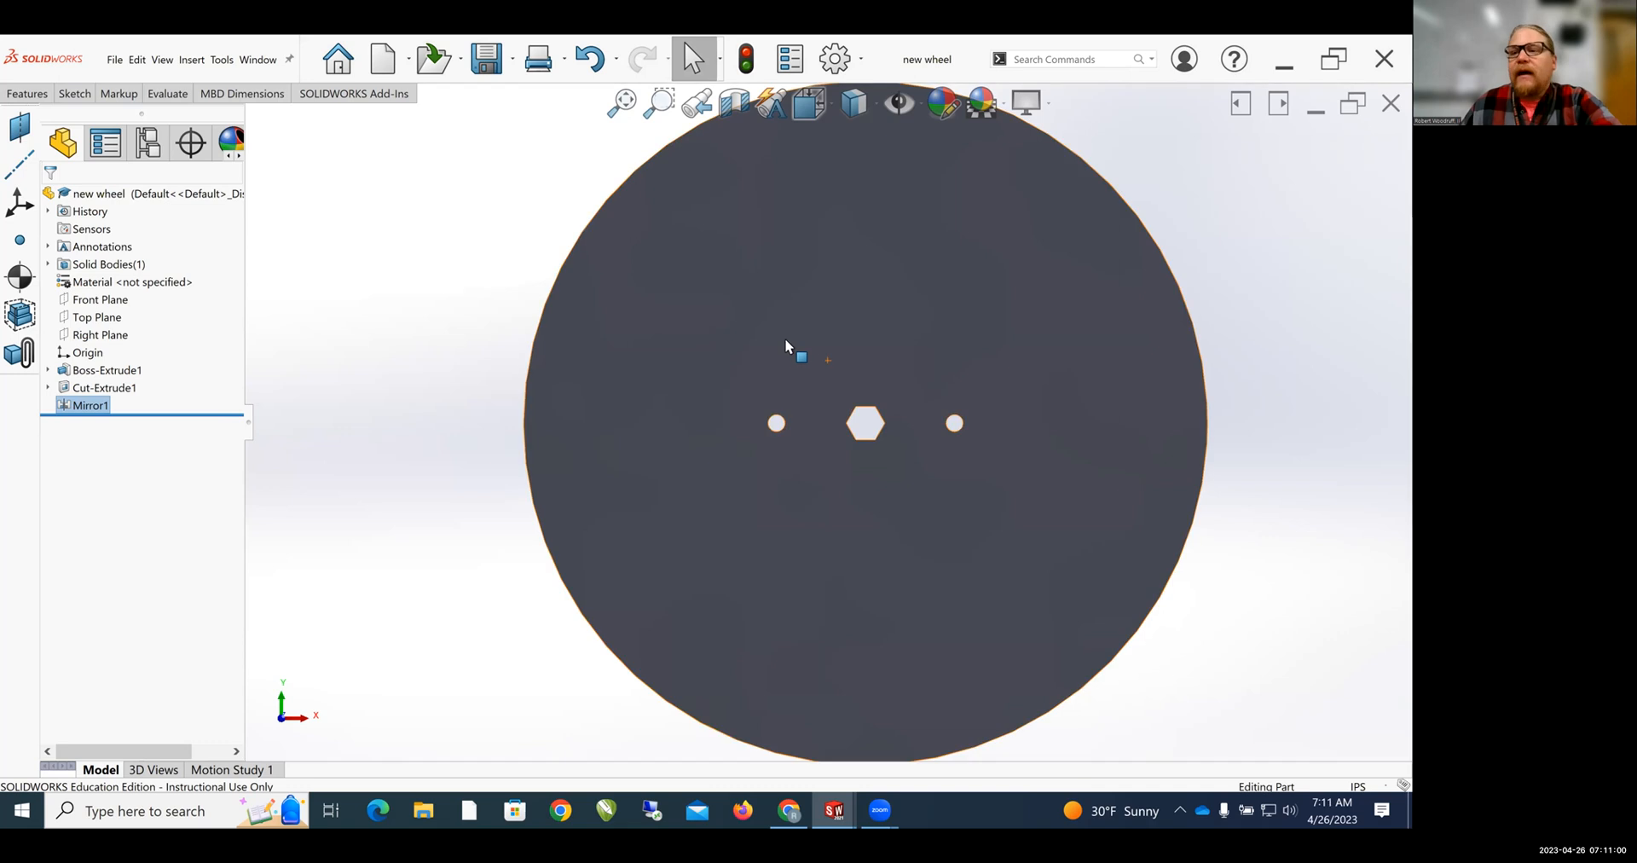
- Export the current view of the wheel as a DXF file named "new wheel", keeping all entities
{"action": "left_click", "coordinate": [512, 76]}
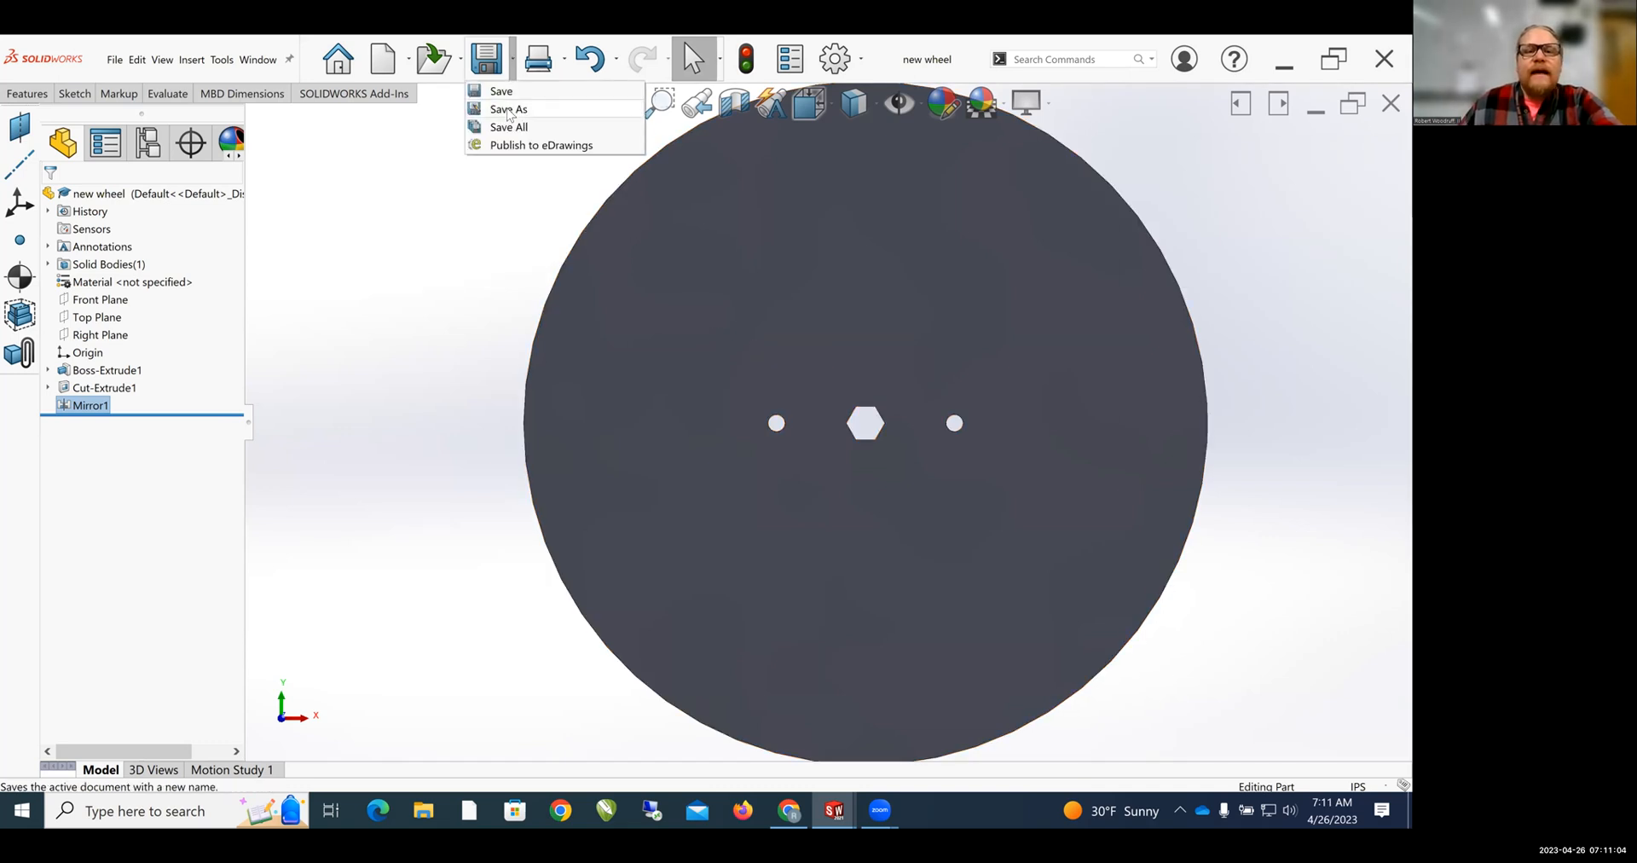
{"action": "left_click", "coordinate": [508, 109]}
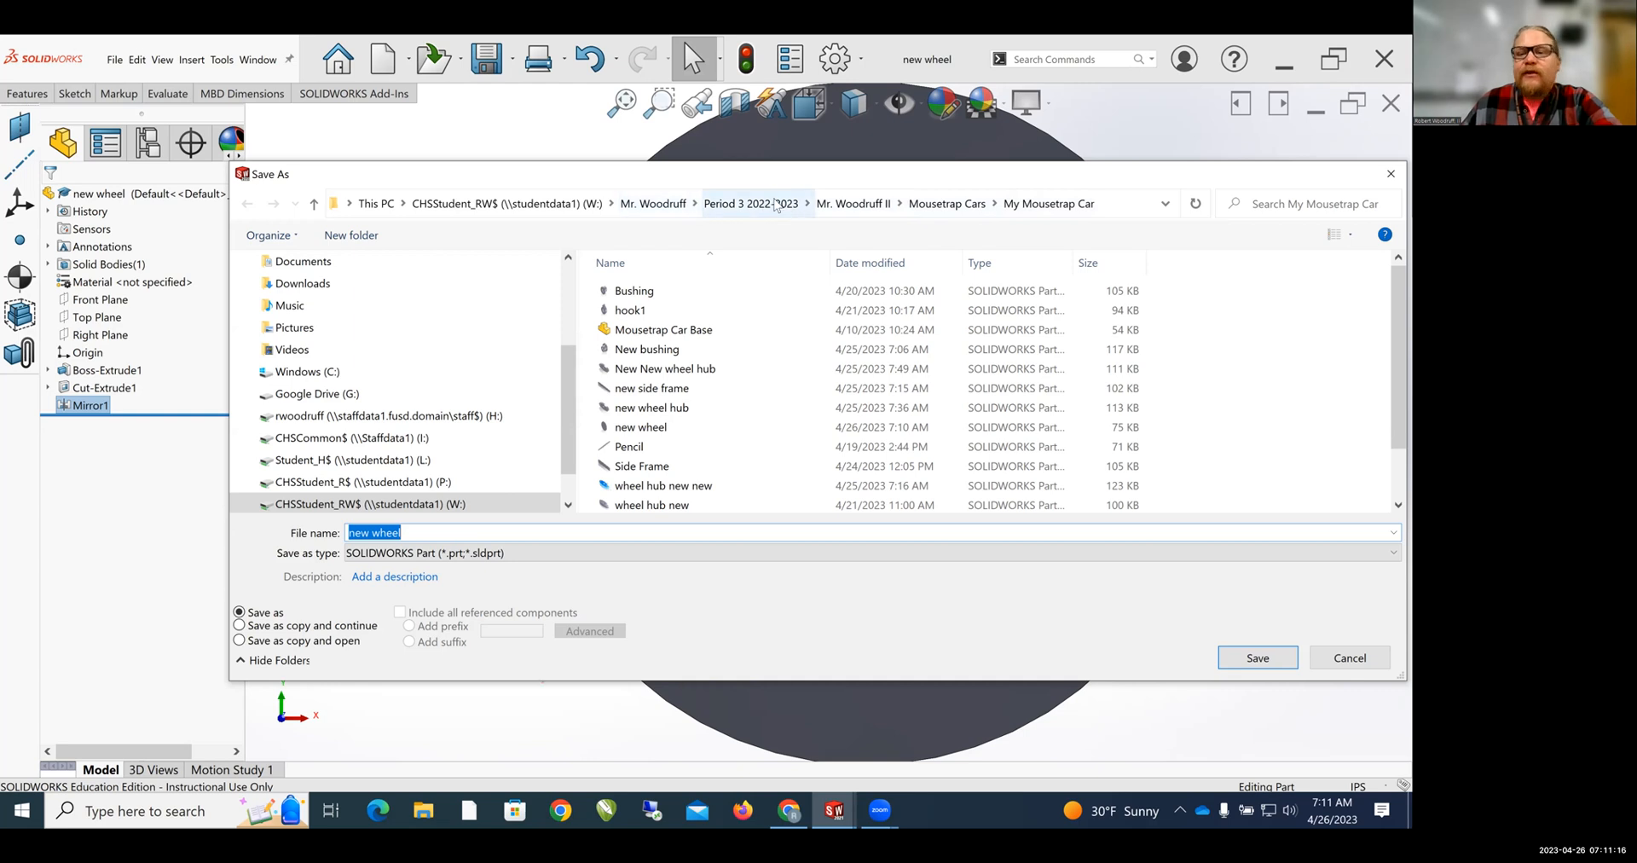
{"action": "left_click", "coordinate": [637, 552]}
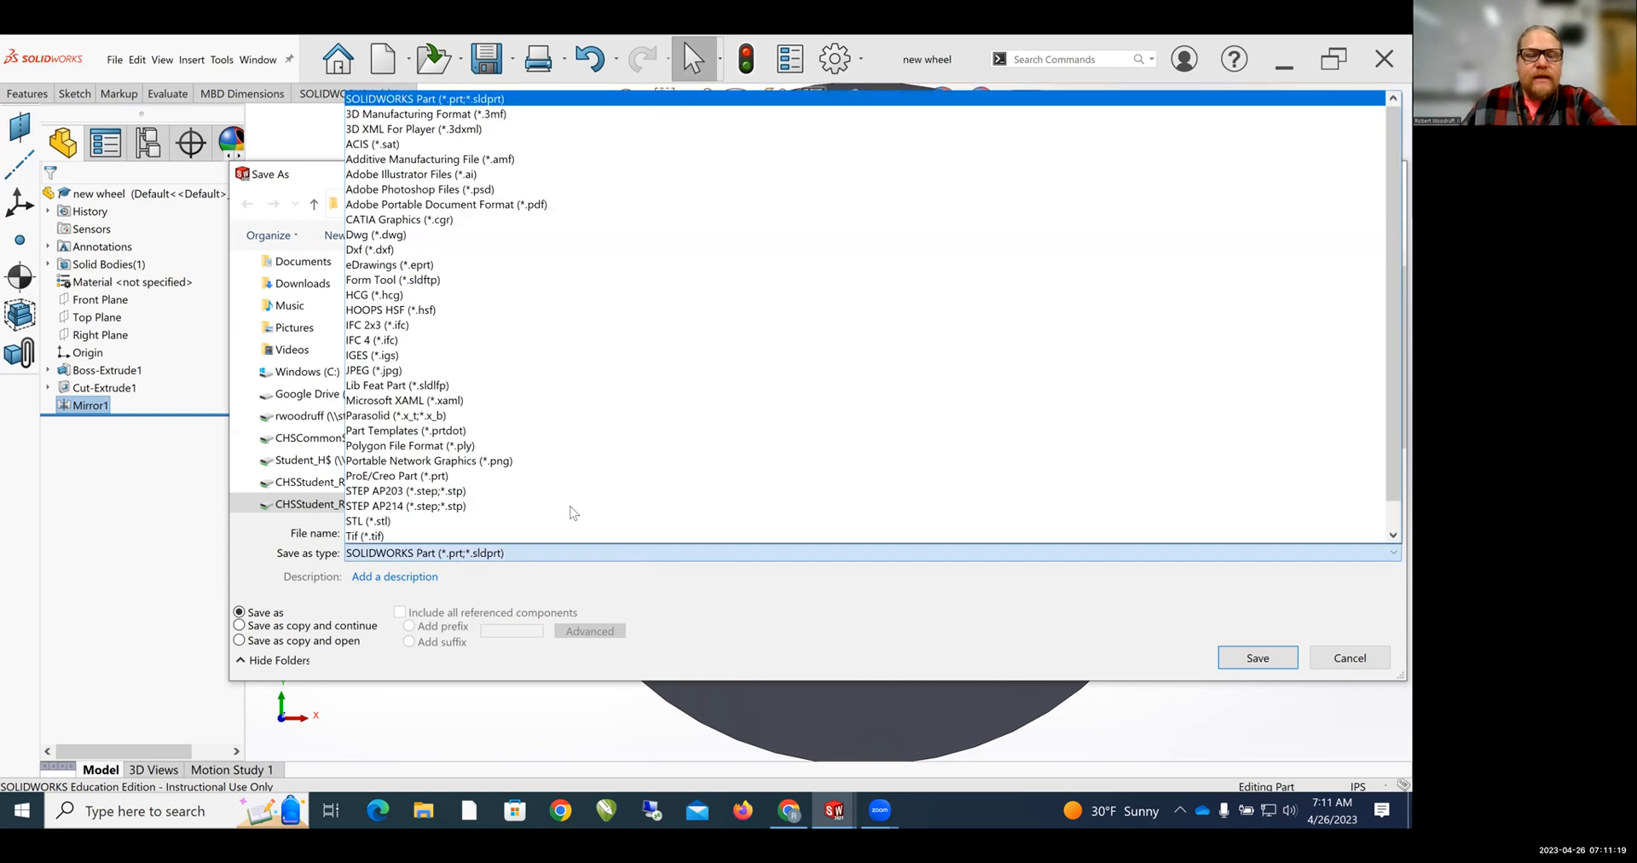
{"action": "left_click", "coordinate": [458, 249]}
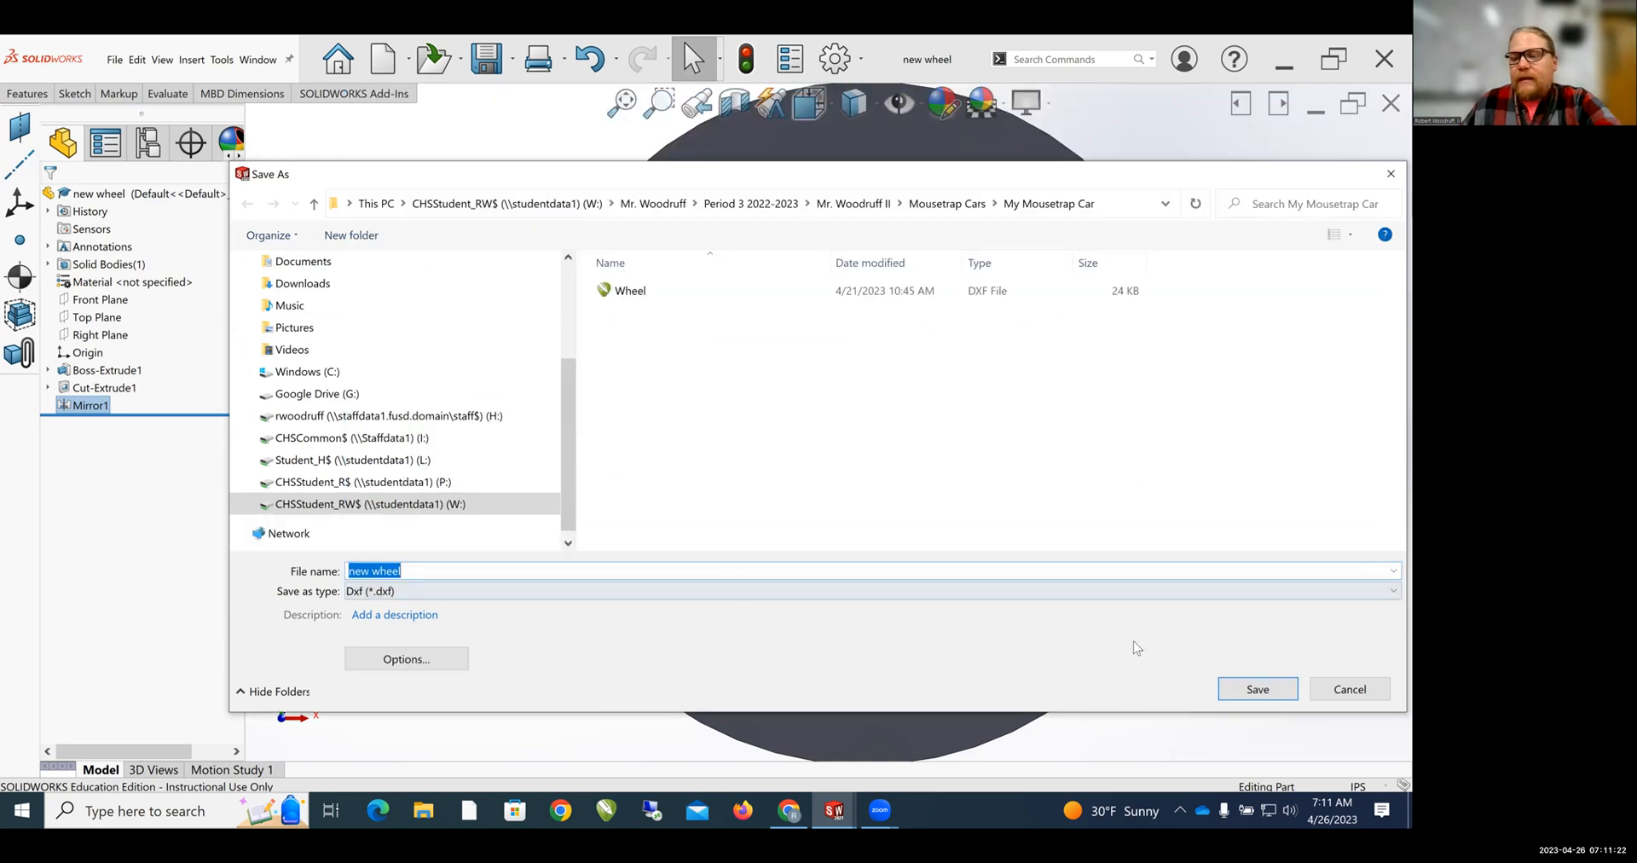
{"action": "left_click", "coordinate": [1260, 687]}
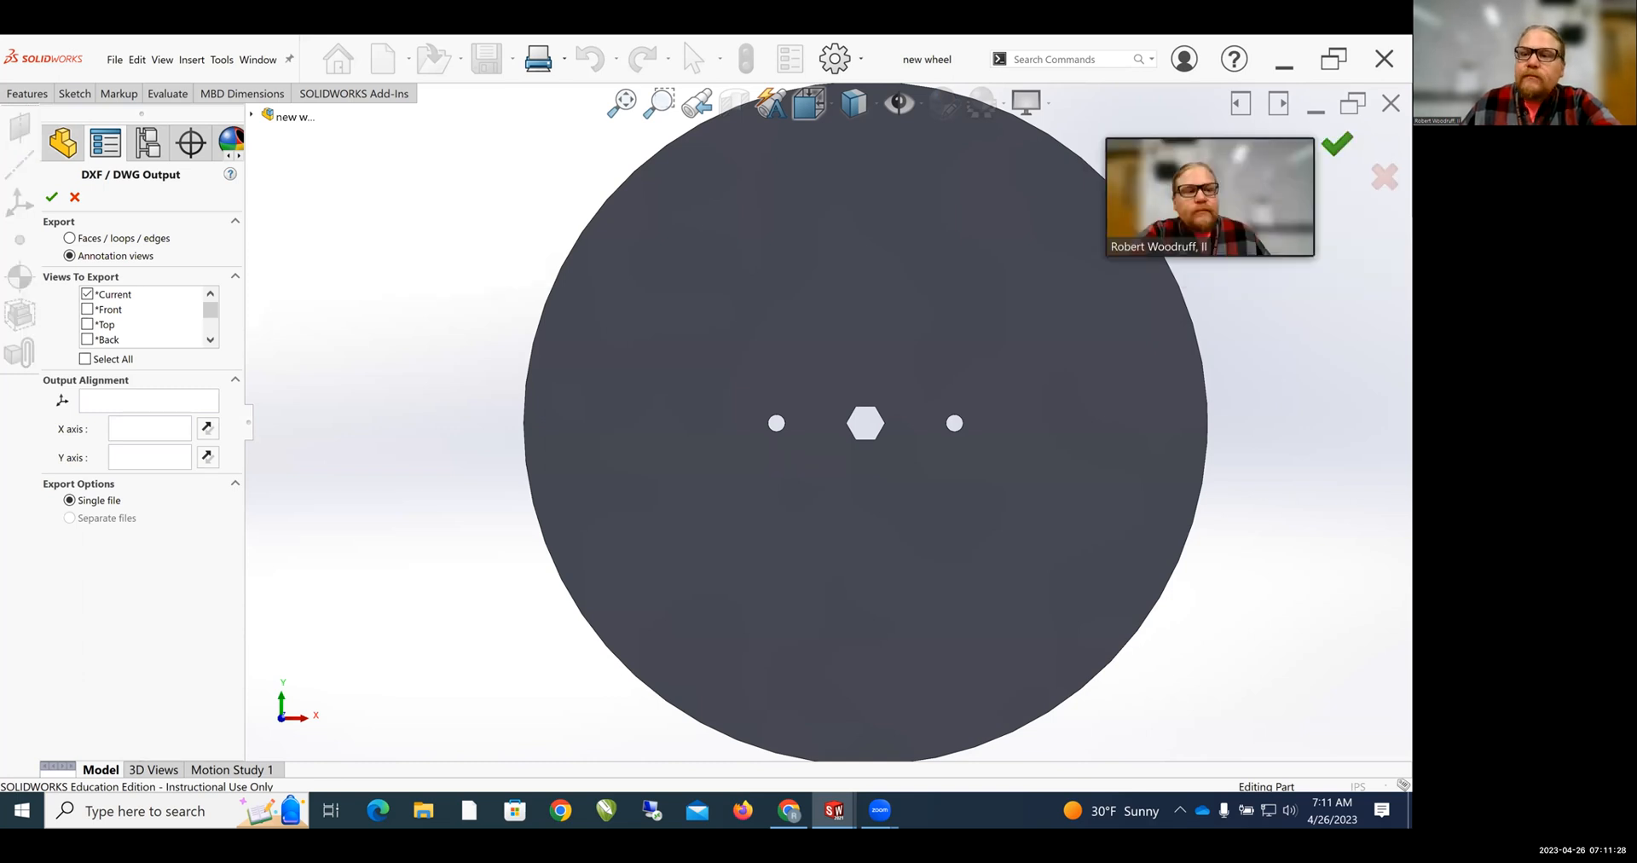
{"action": "left_click", "coordinate": [1337, 144]}
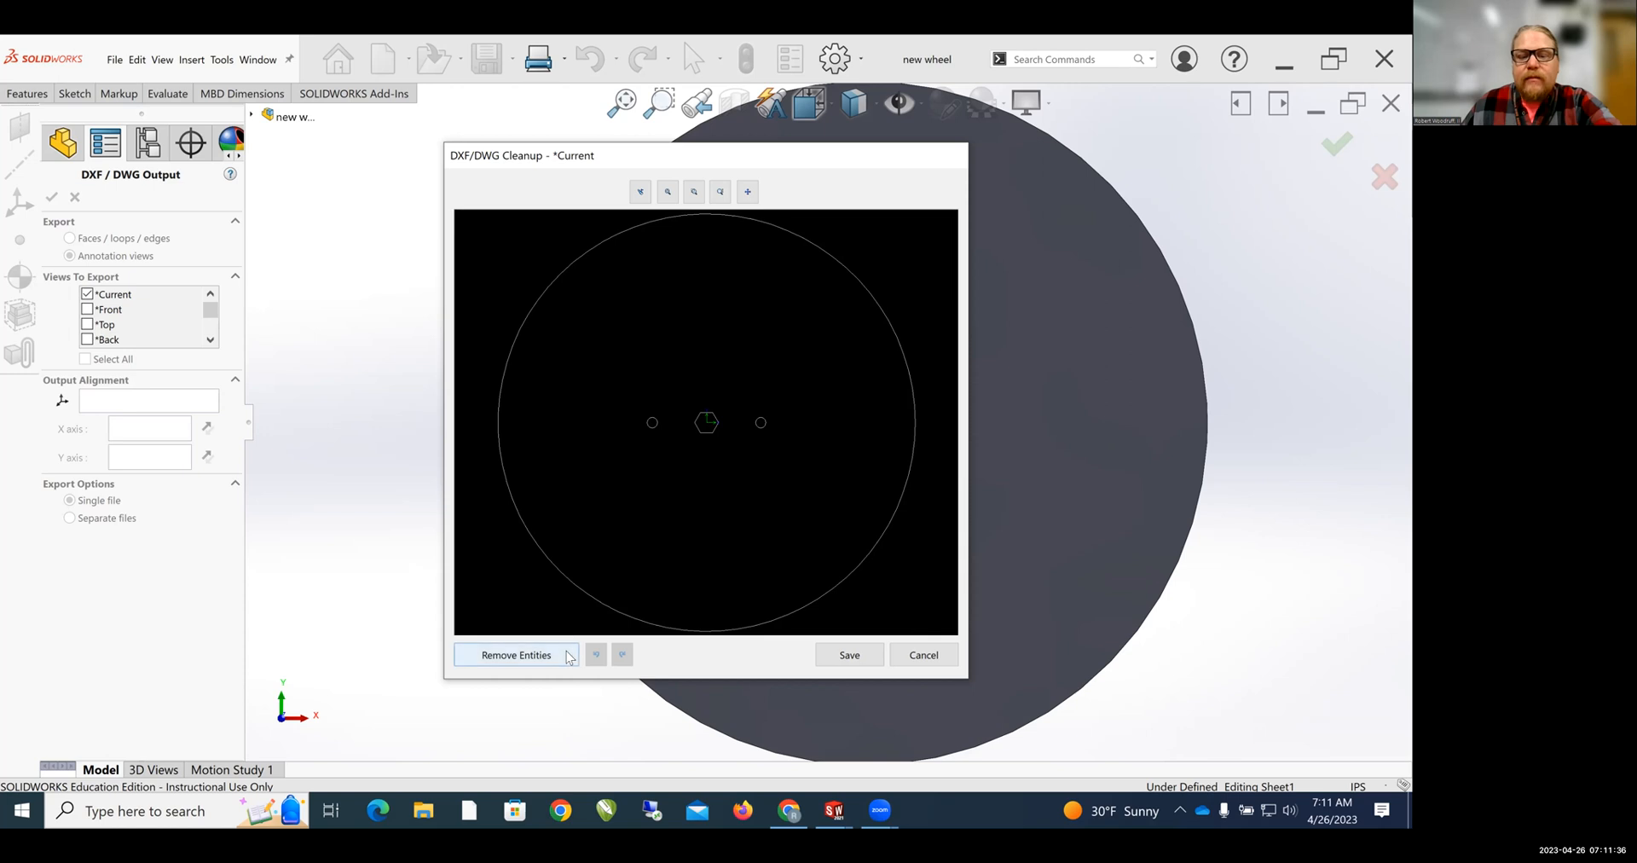
{"action": "left_click", "coordinate": [857, 662]}
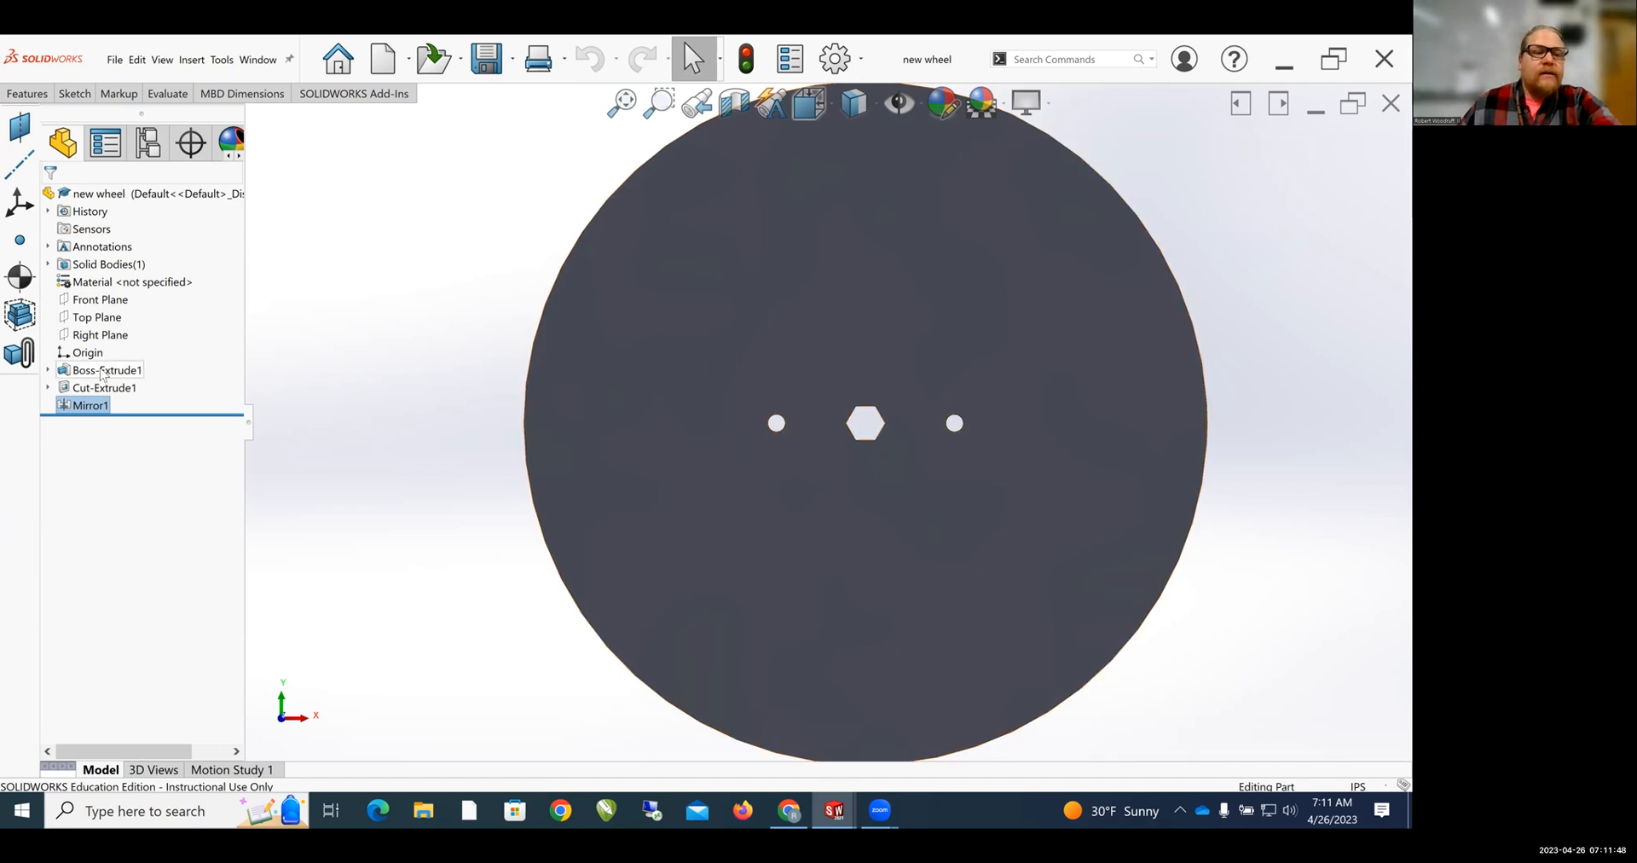
- Edit the sketch of Boss-Extrude1 to set the disc's outer diameter to 6 in, exit the sketch and select Boss-Extrude1
{"action": "left_click", "coordinate": [103, 371]}
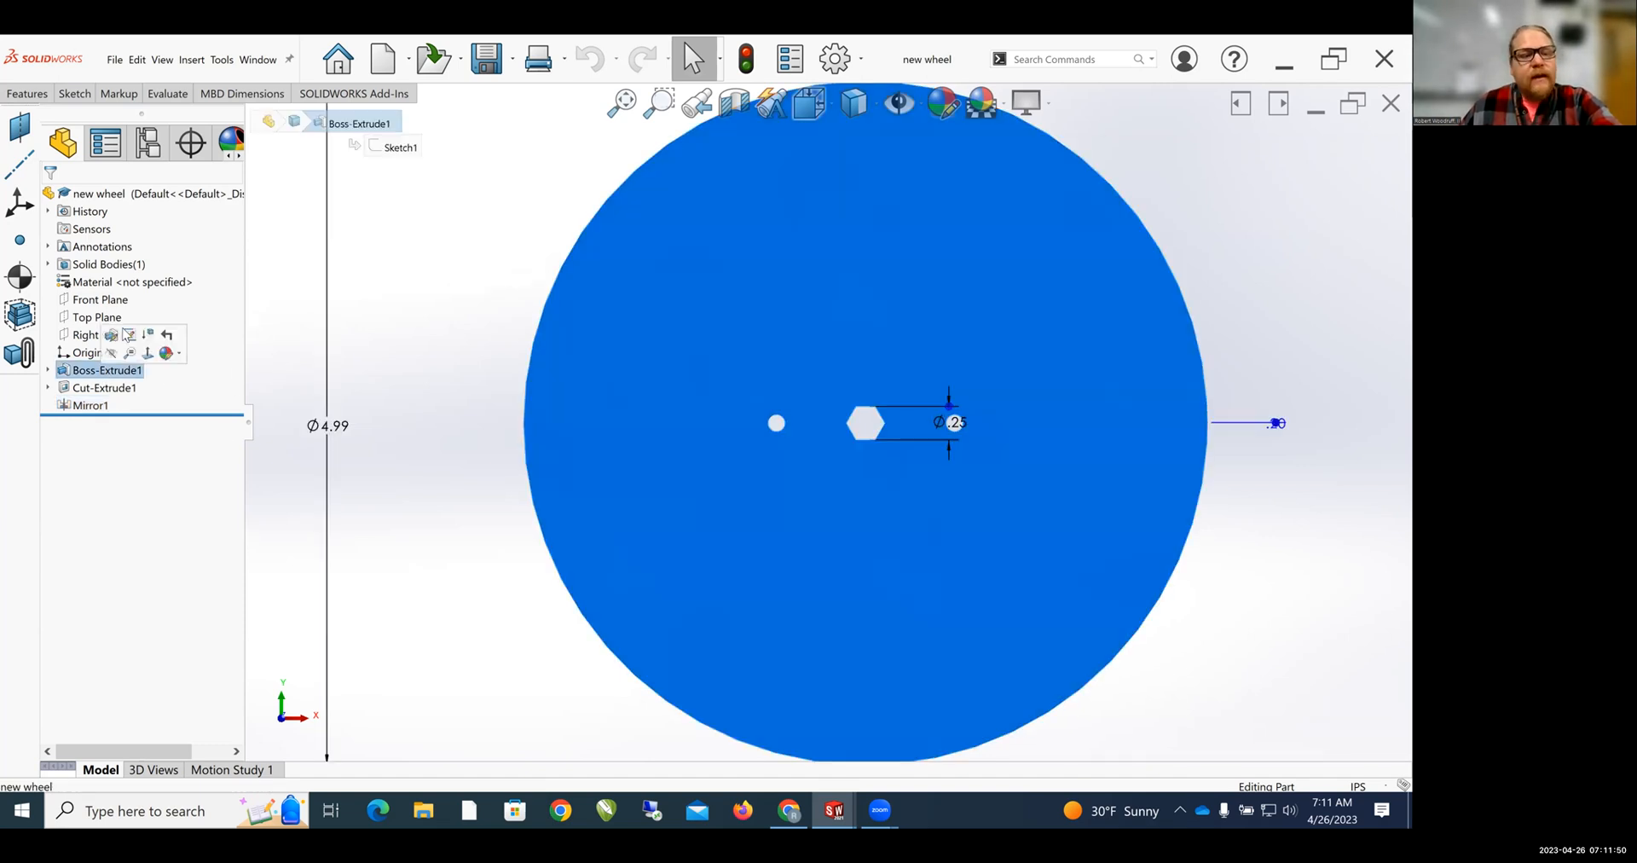
{"action": "left_click", "coordinate": [127, 334]}
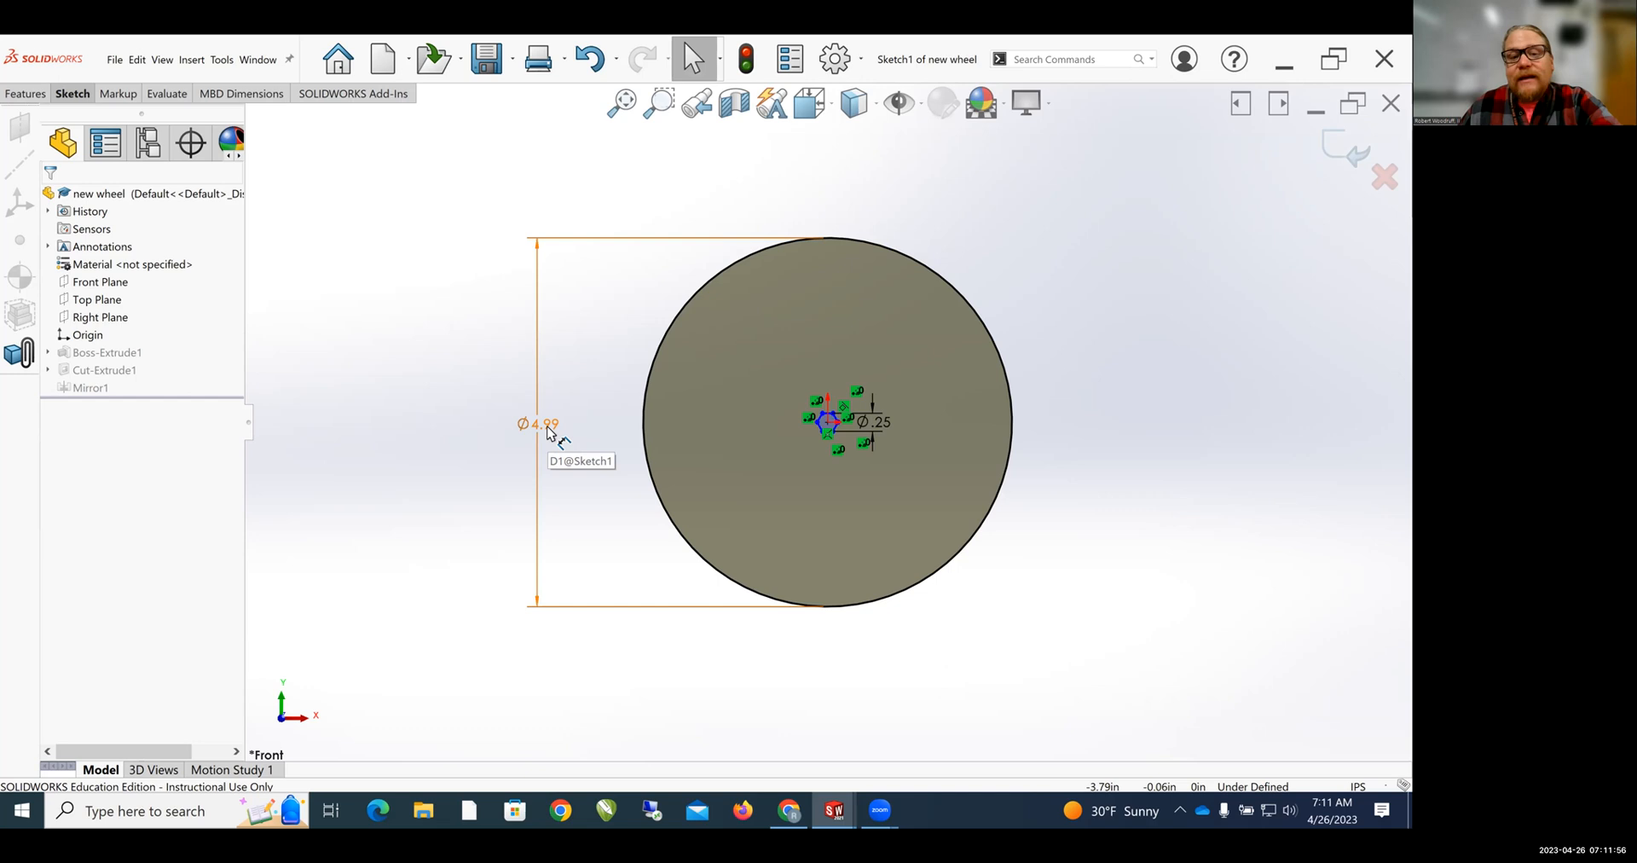
{"action": "double_click", "coordinate": [548, 432]}
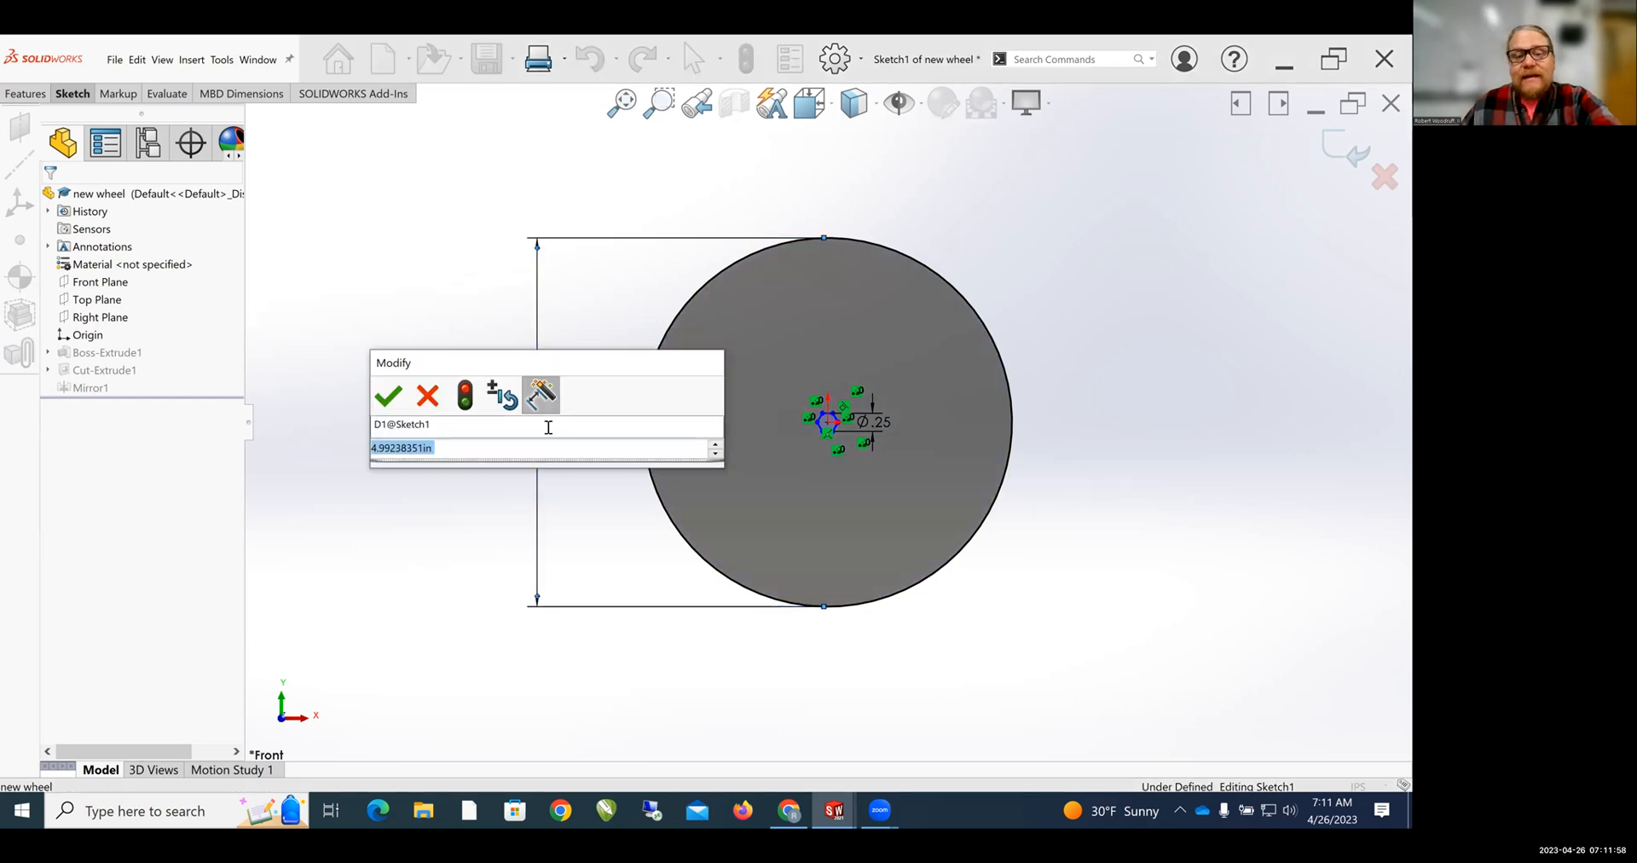
{"action": "type", "text": "6"}
{"action": "key", "text": "Return"}
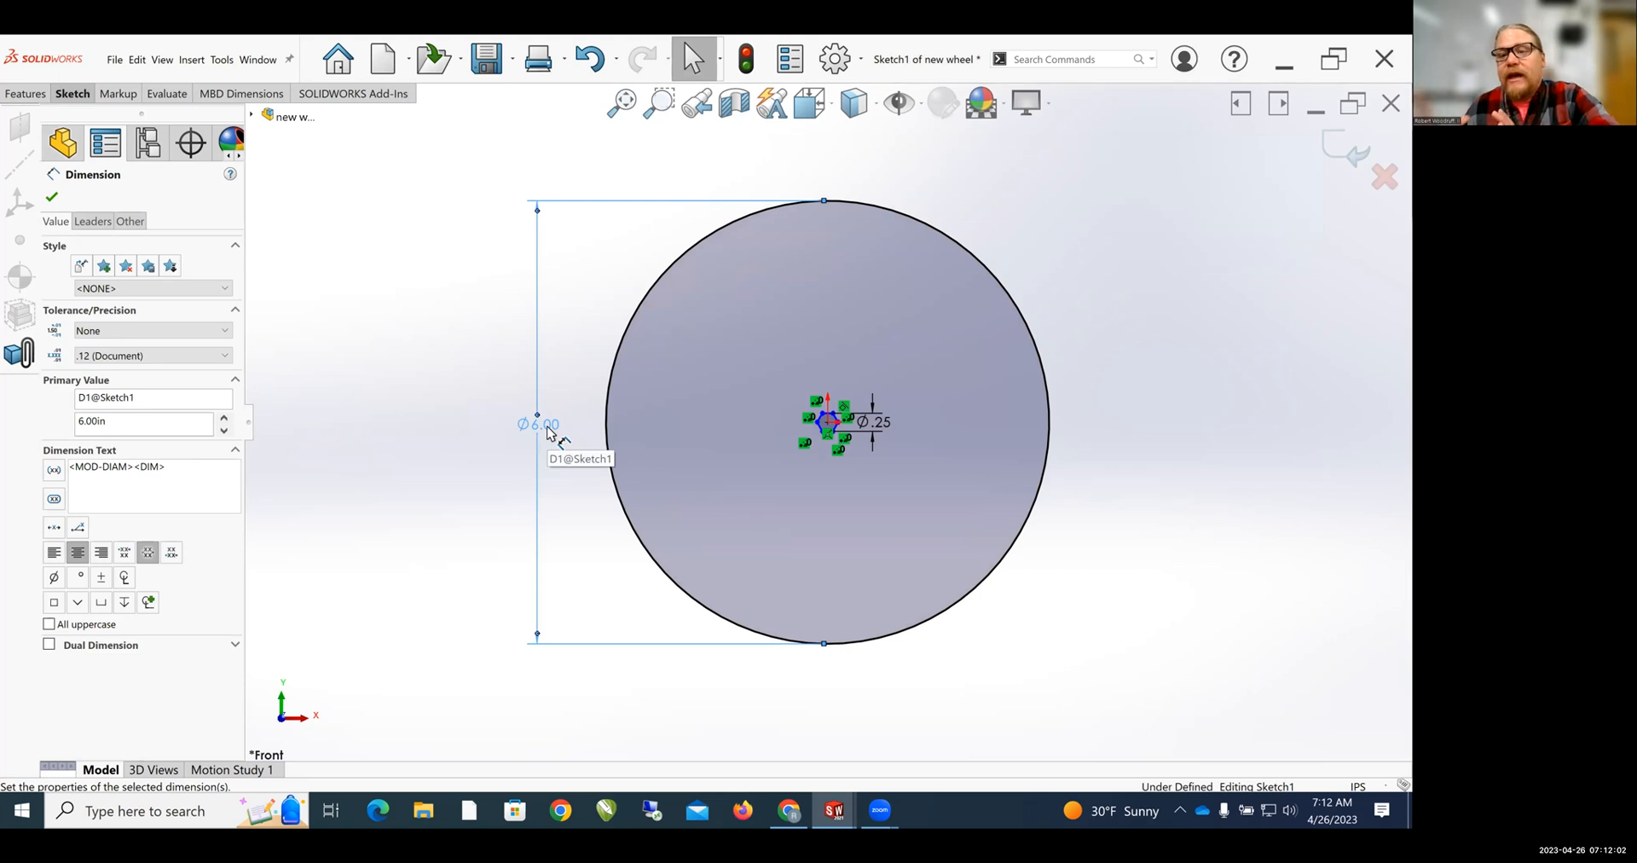
{"action": "left_click", "coordinate": [51, 196]}
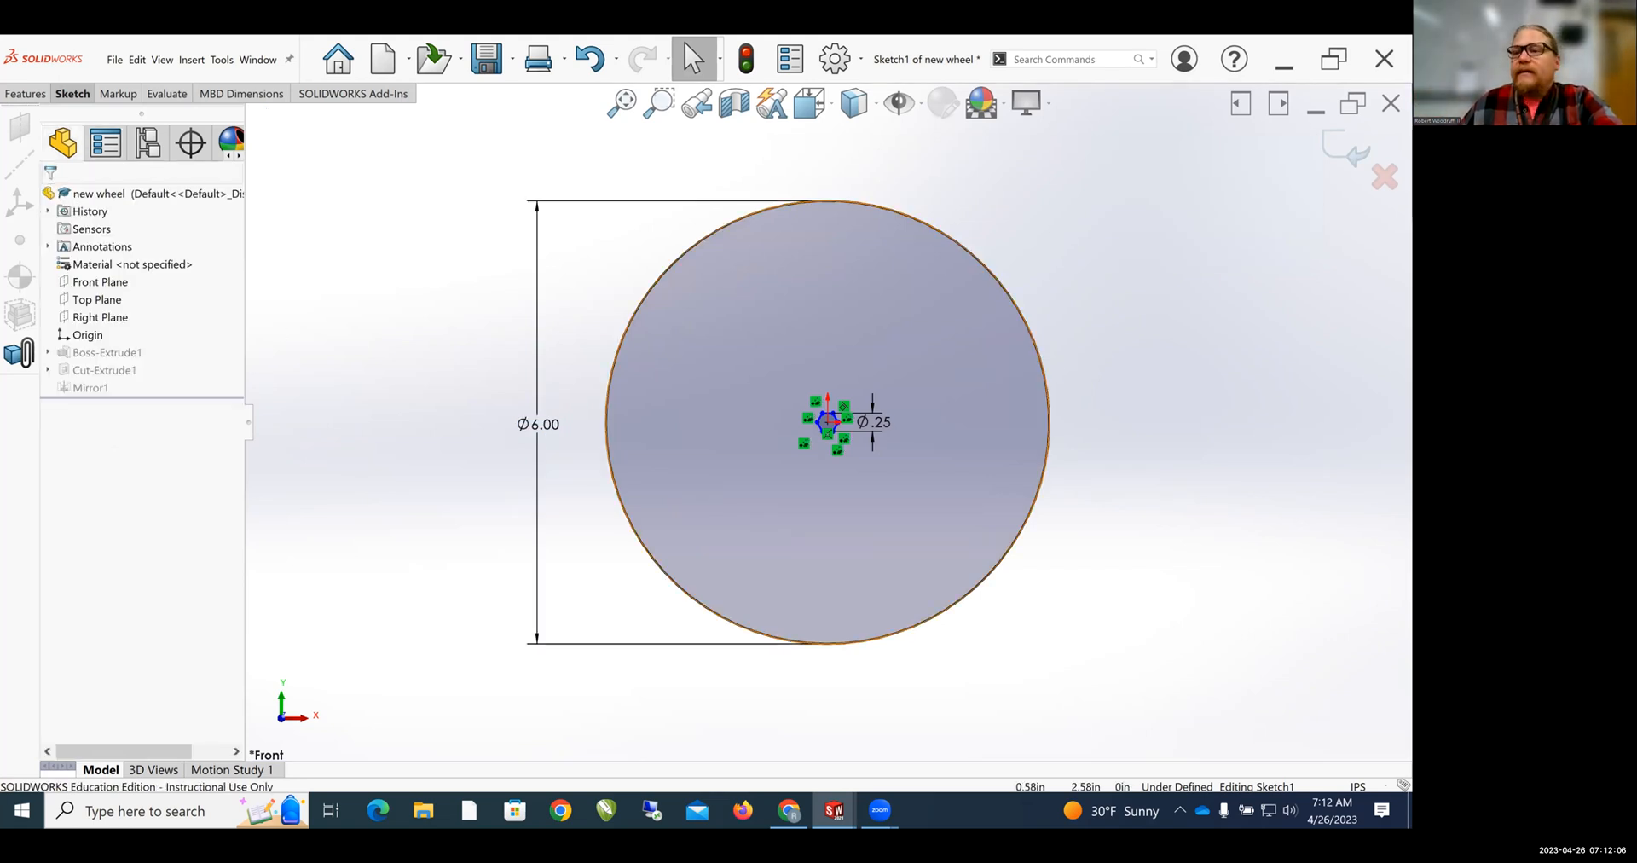
{"action": "left_click", "coordinate": [1346, 150]}
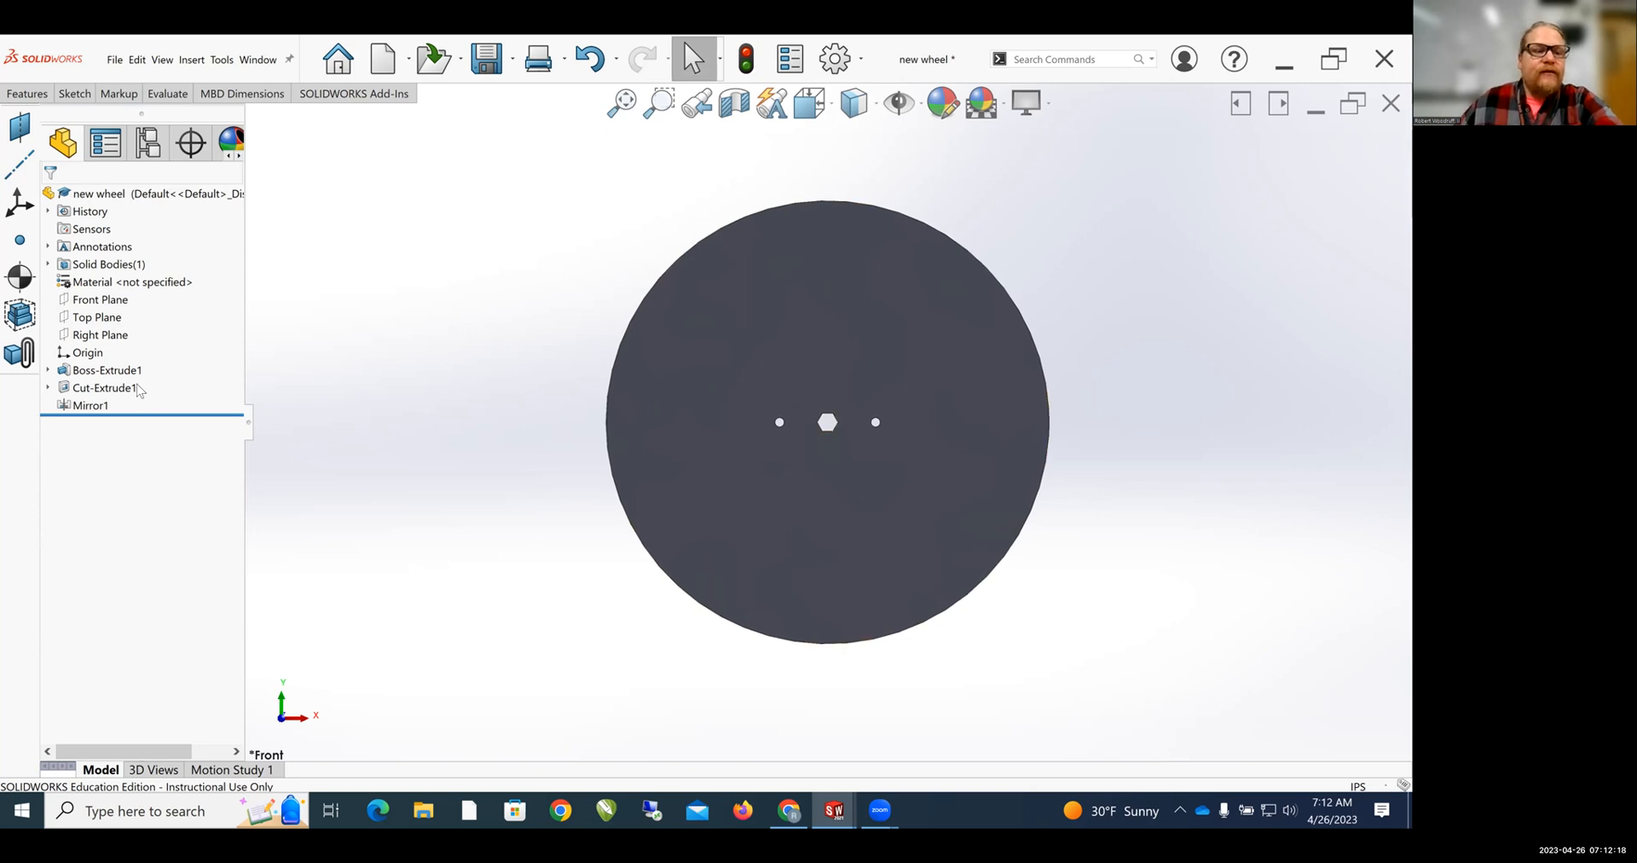
{"action": "left_click", "coordinate": [107, 371]}
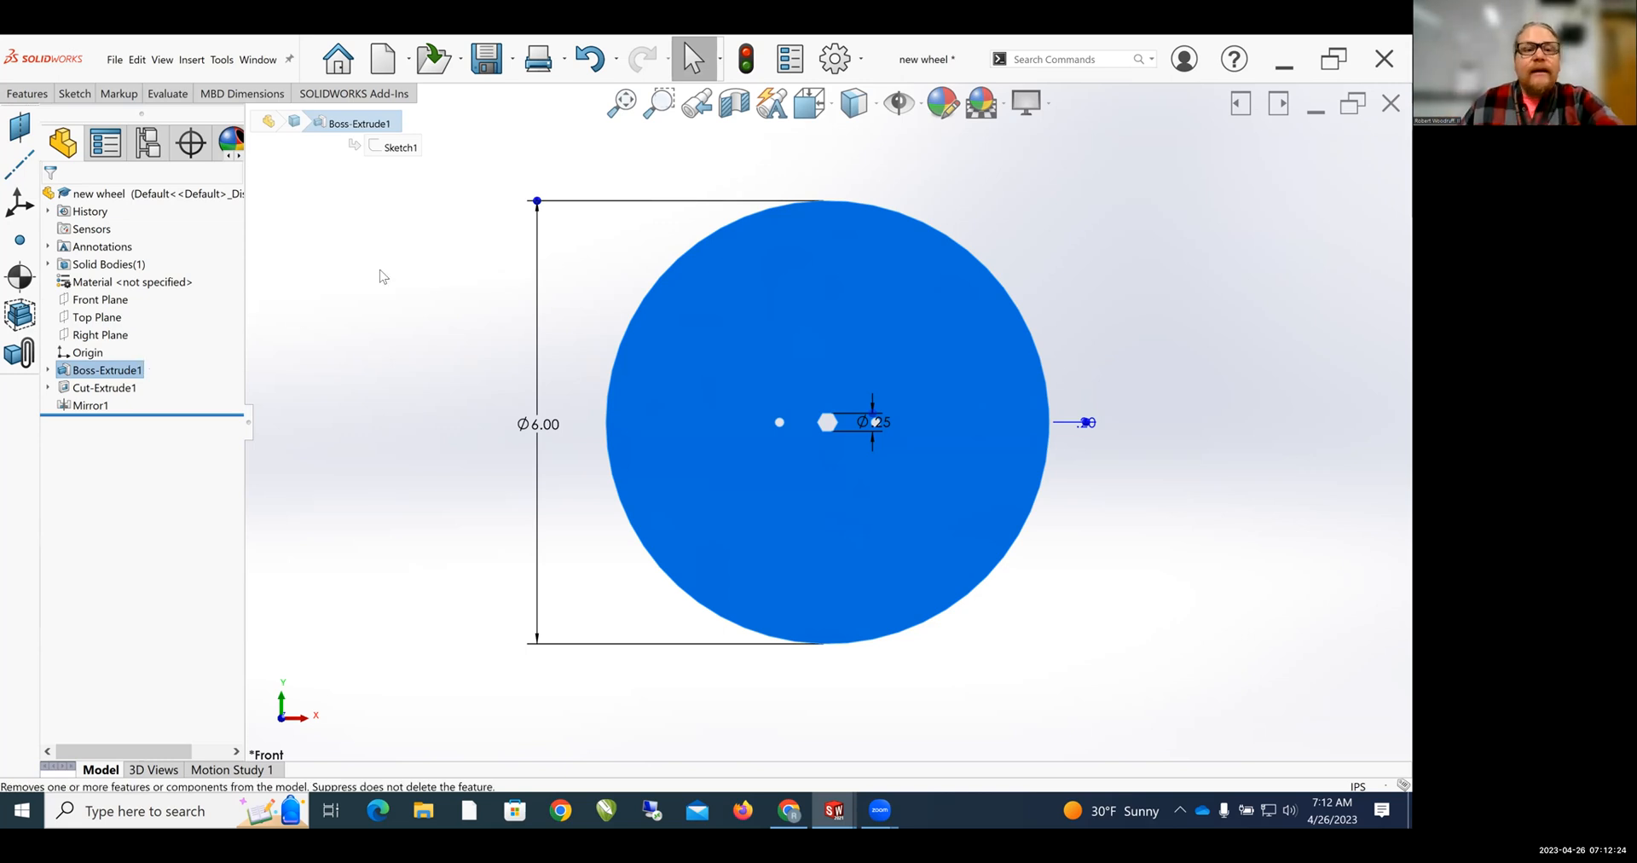
- Save the resized wheel part, and export its current view as a DXF file named "new wheel" in the My Mousetrap Car folder, keeping all entities
{"action": "left_click", "coordinate": [381, 271]}
{"action": "left_click", "coordinate": [487, 62]}
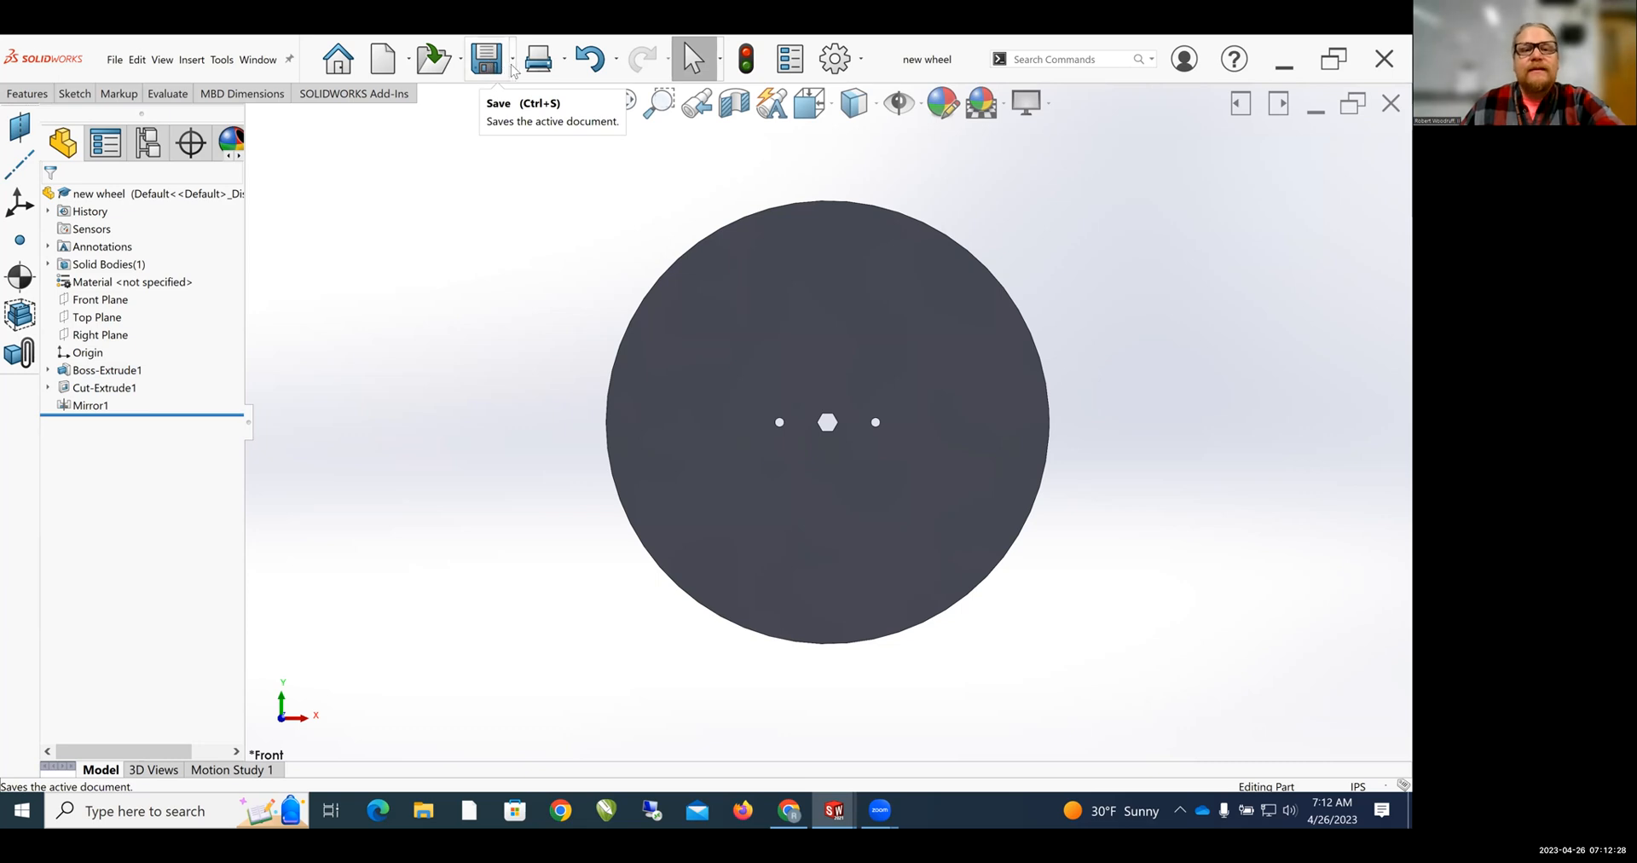
{"action": "left_click", "coordinate": [513, 64]}
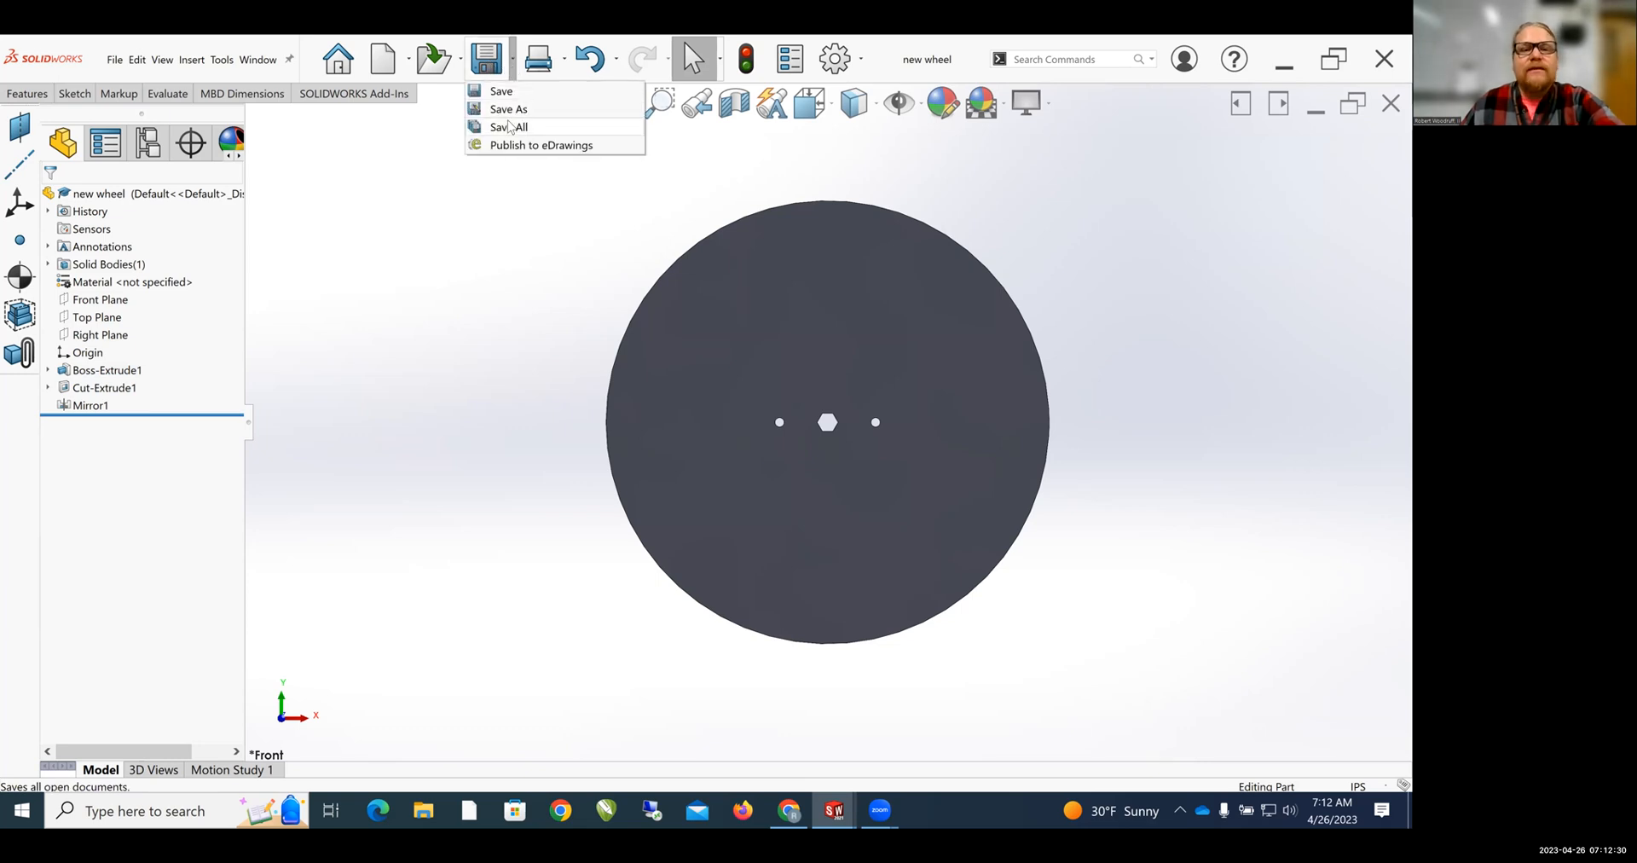
{"action": "left_click", "coordinate": [509, 109]}
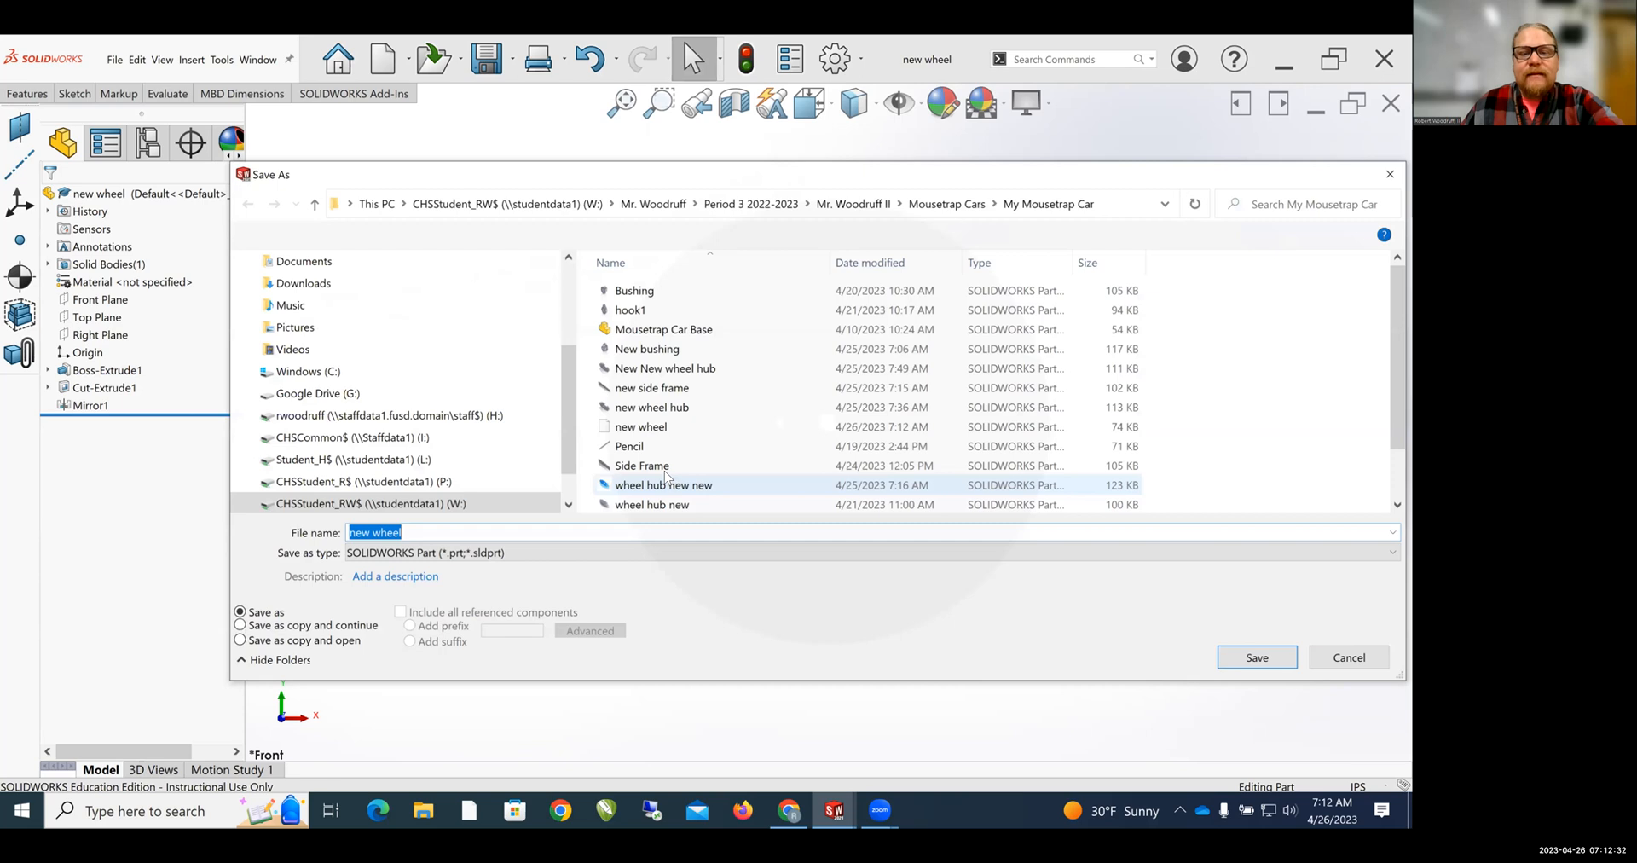
{"action": "left_click", "coordinate": [565, 552]}
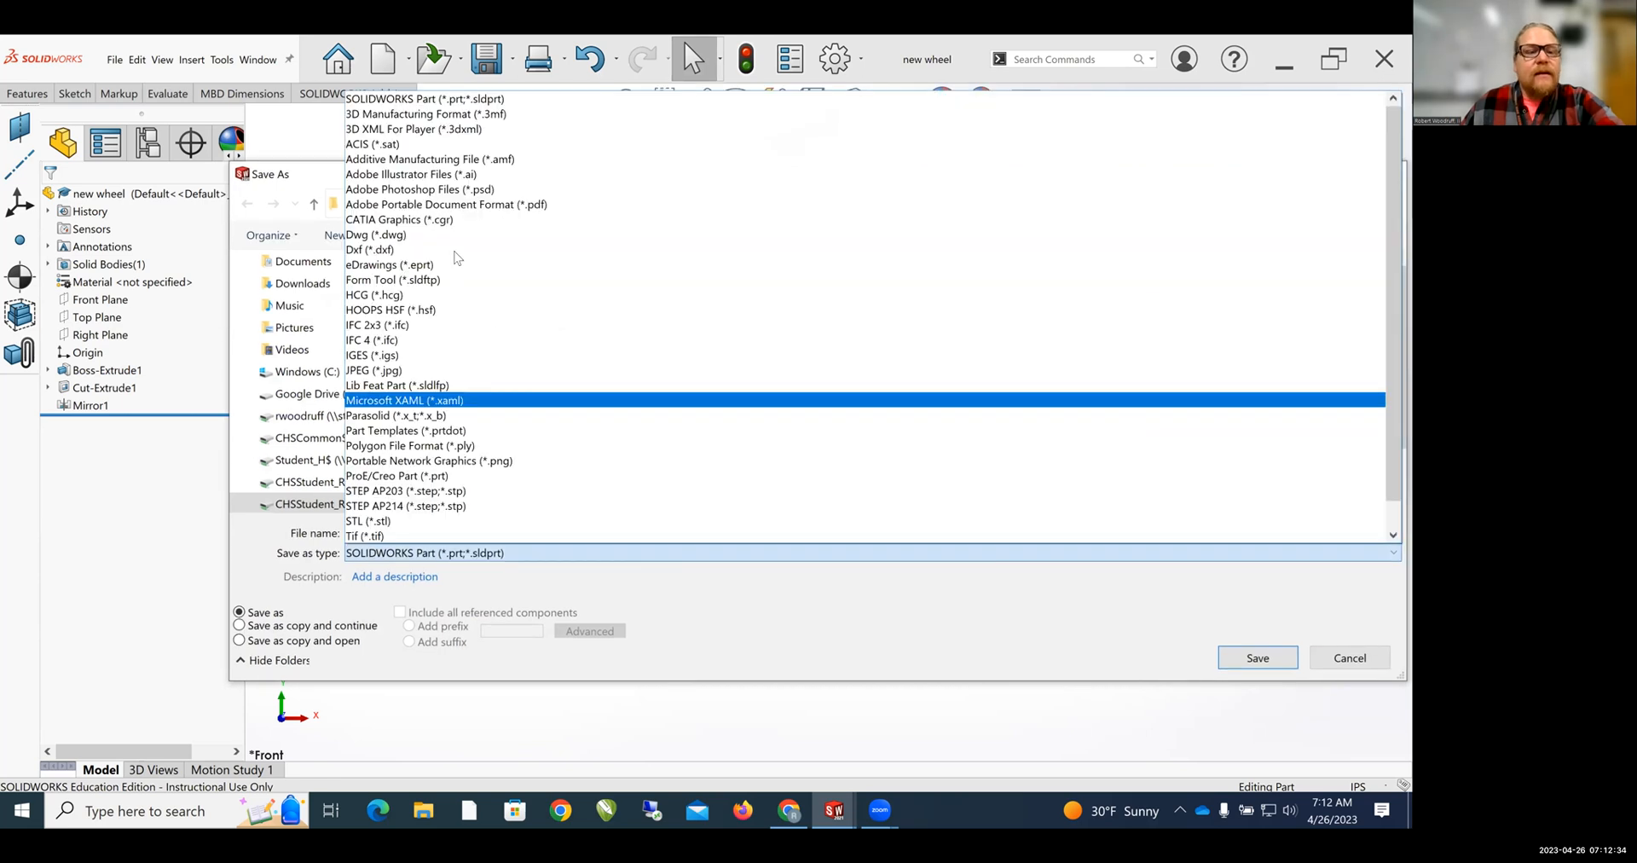
{"action": "left_click", "coordinate": [455, 251]}
{"action": "left_click", "coordinate": [1255, 691]}
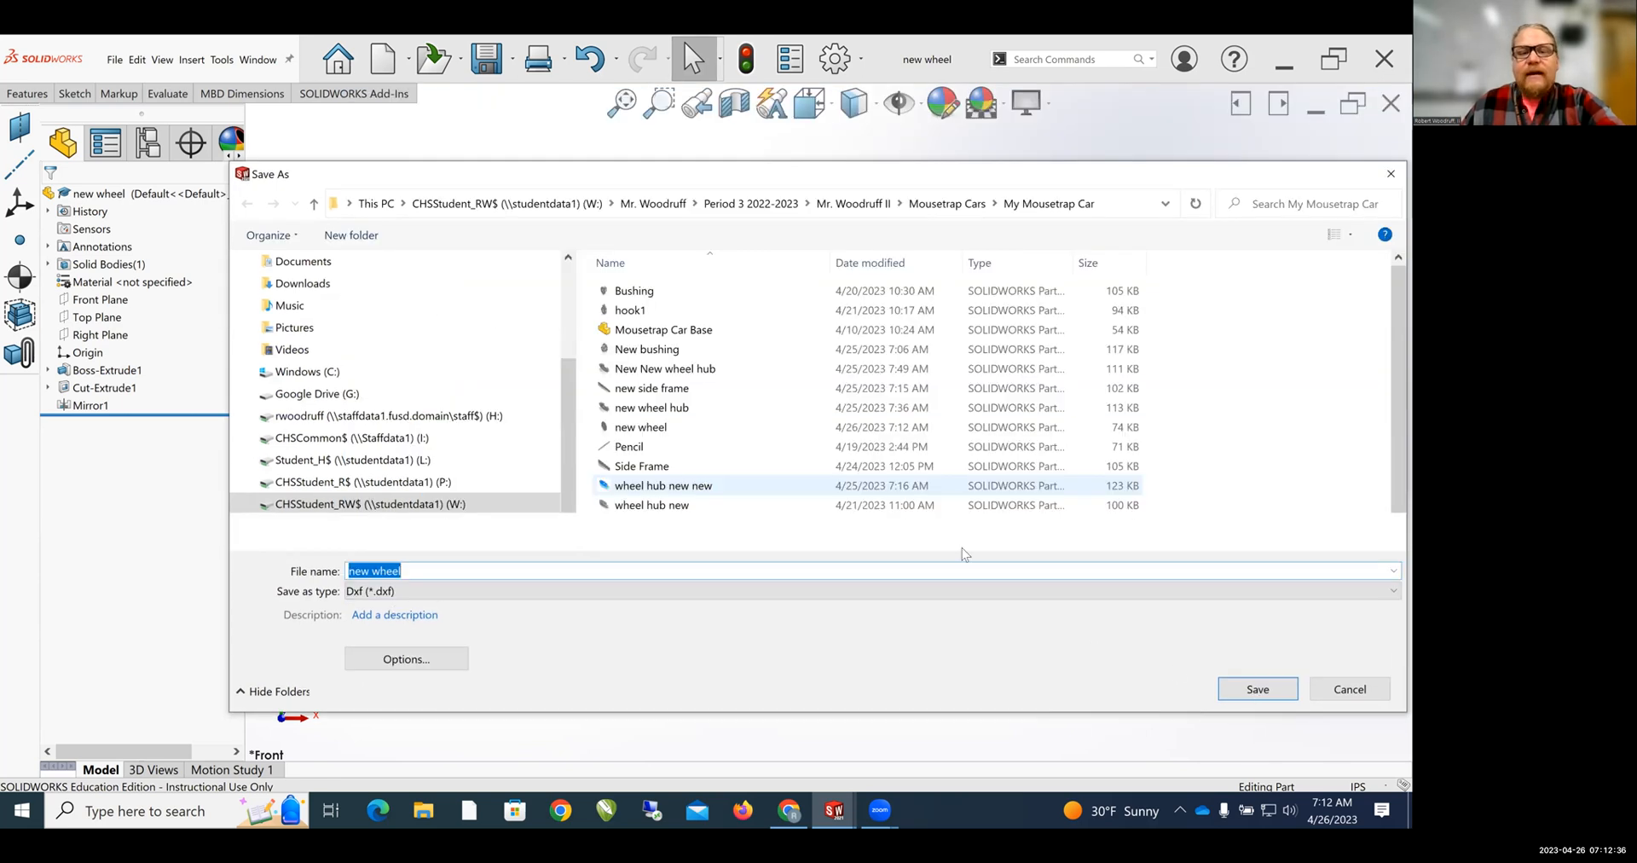
{"action": "left_click", "coordinate": [762, 429]}
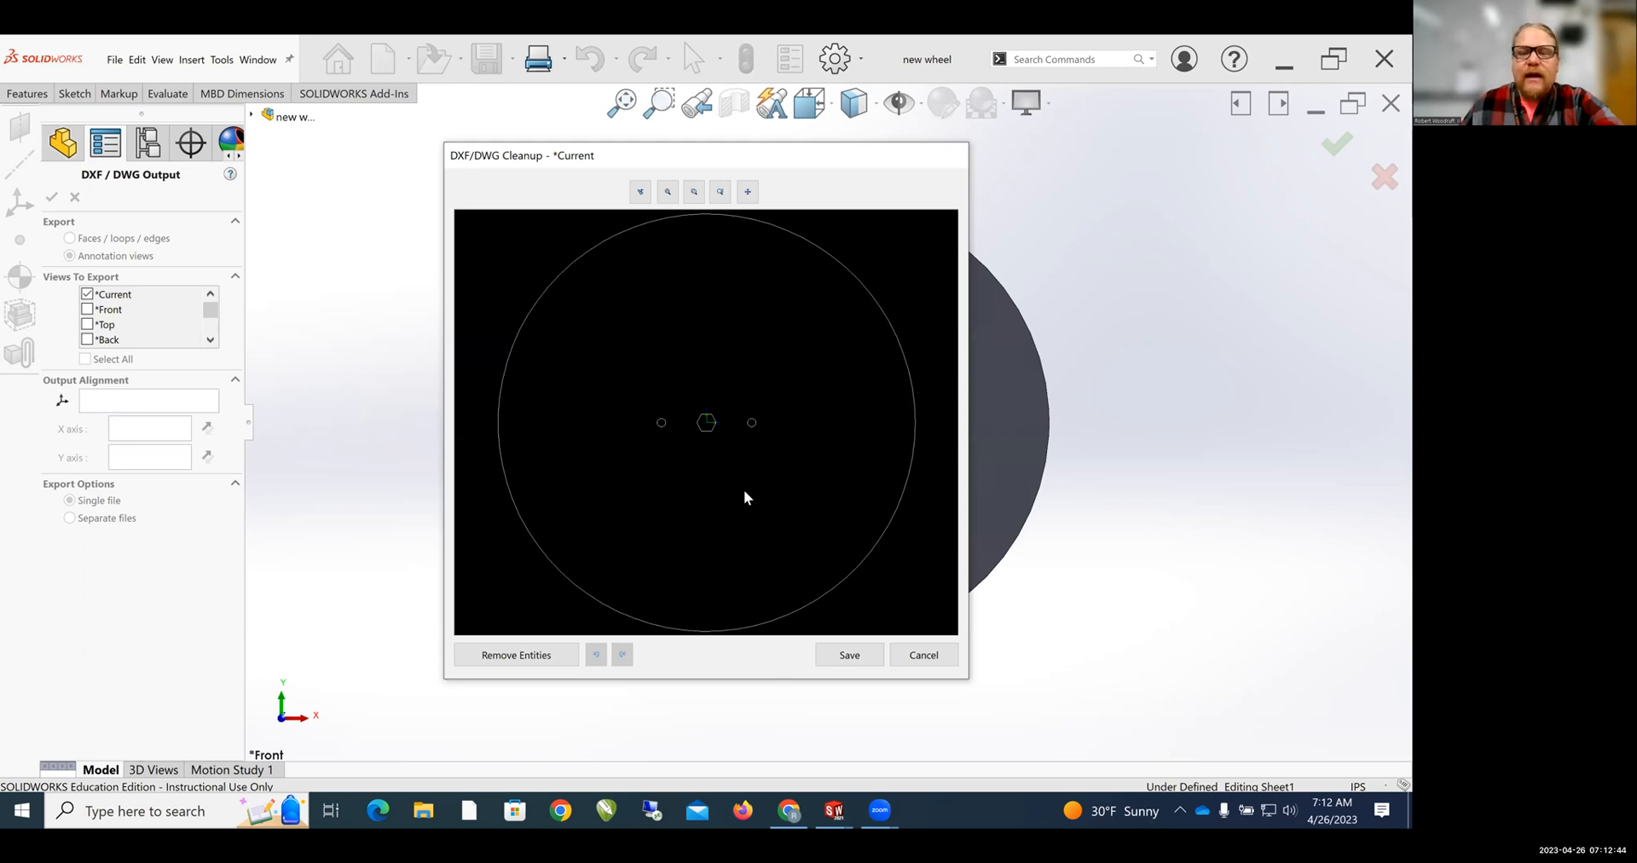
{"action": "left_click", "coordinate": [860, 662]}
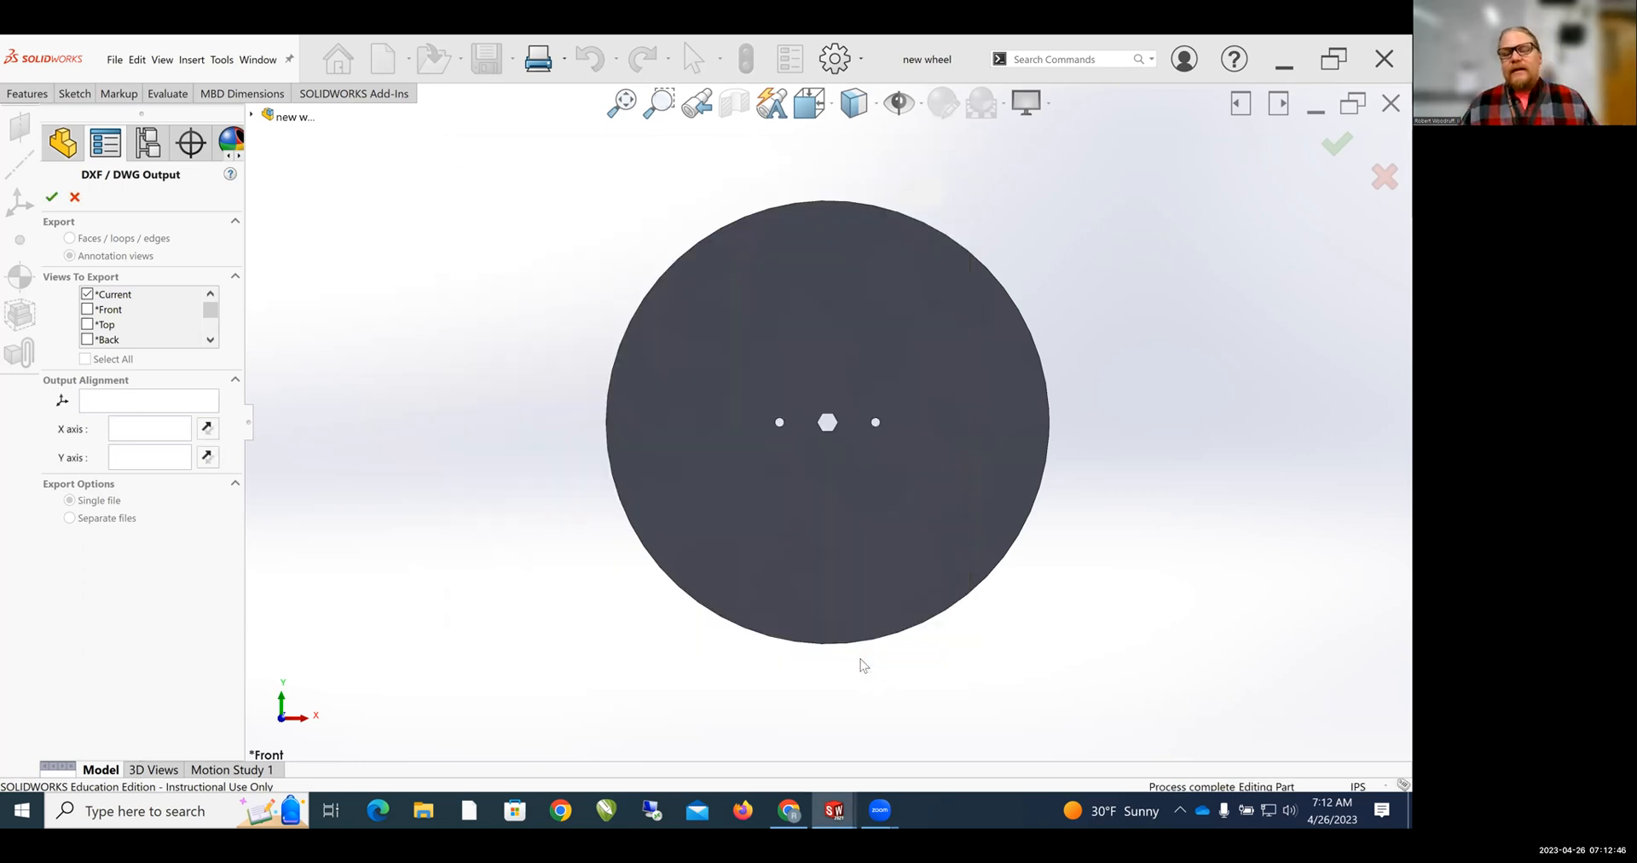